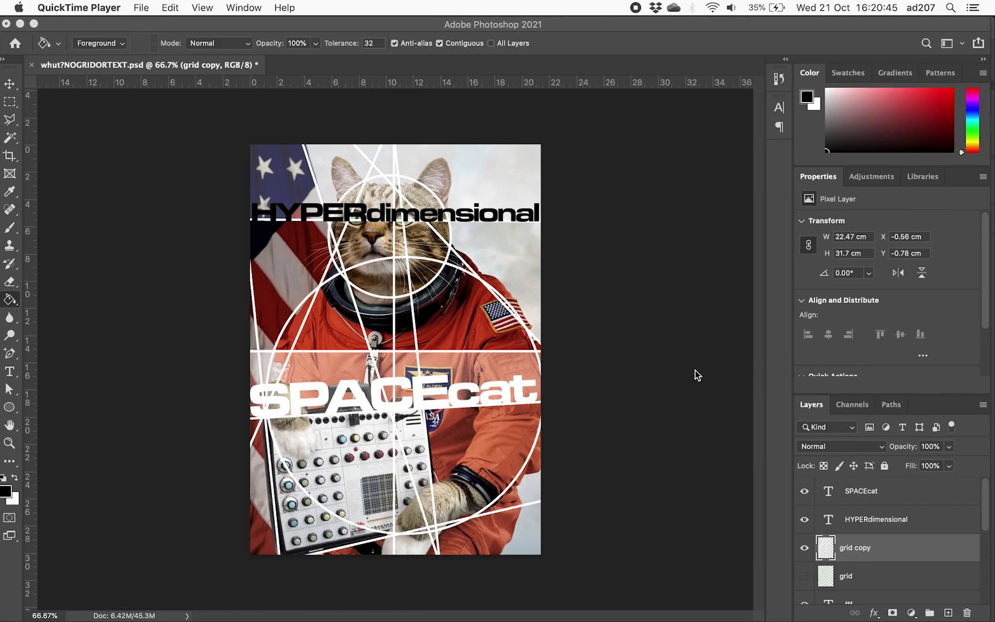
- Save the poster to the Desktop as whut?FINAL.psd in Photoshop format with layers, keeping Maximize Compatibility on
click(144, 4)
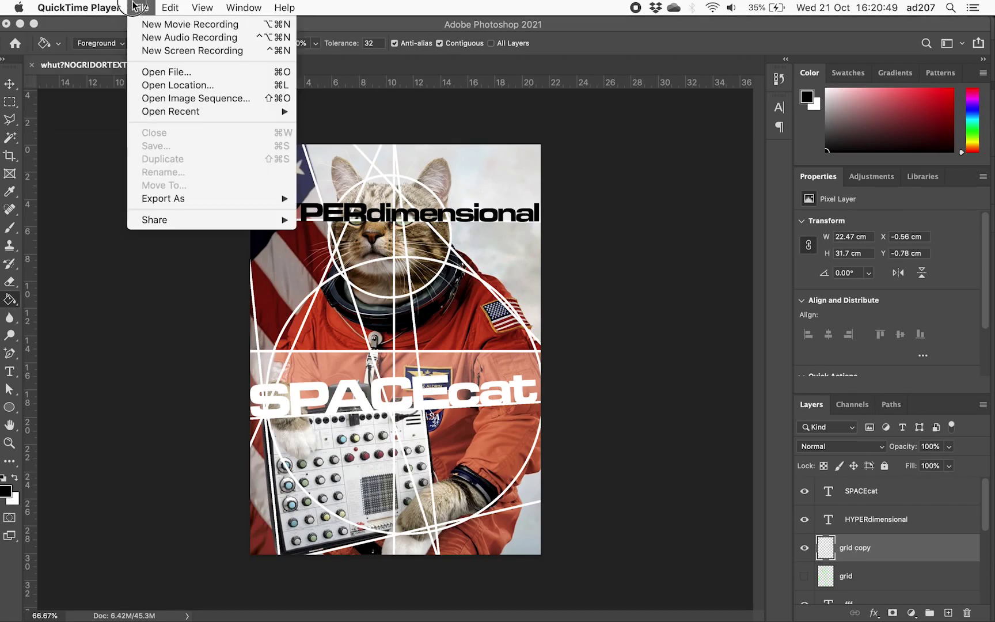
click(136, 6)
click(115, 24)
click(109, 7)
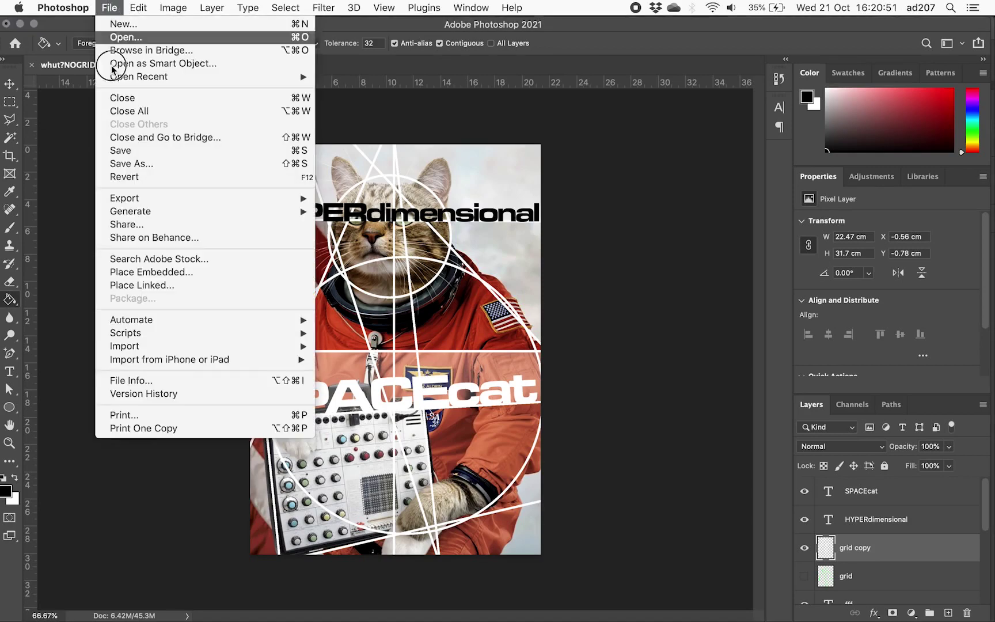
click(127, 164)
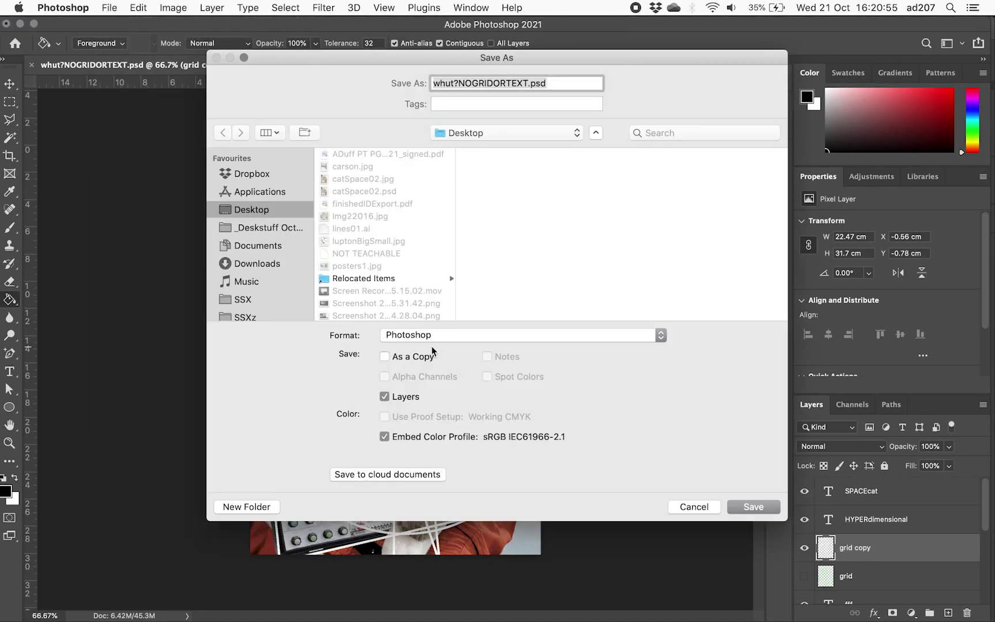
click(528, 87)
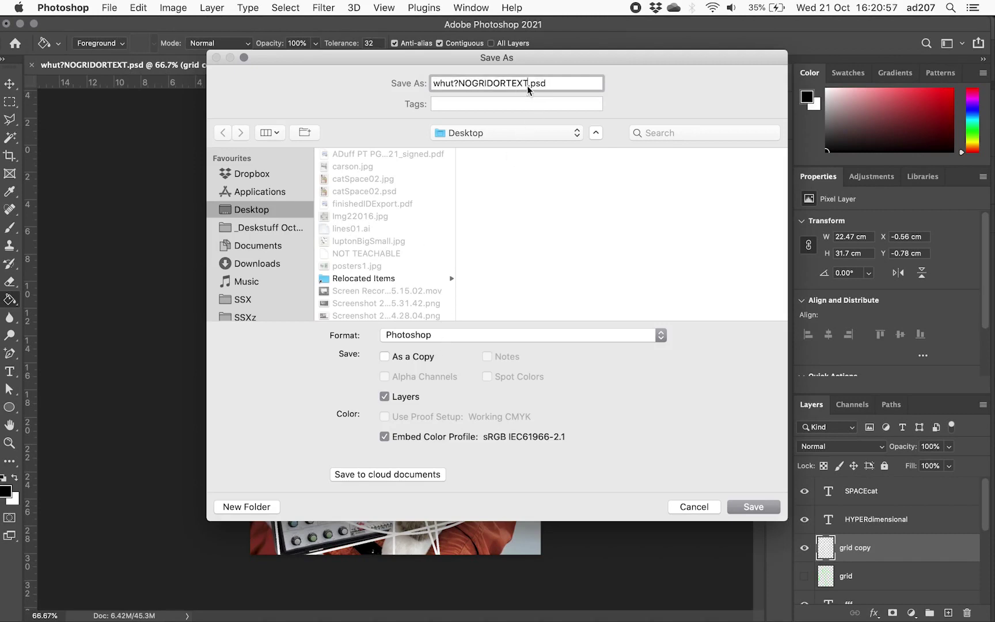
key(BackSpace)
key(BackSpace)
key(BackSpace)
key(BackSpace)
key(BackSpace)
key(BackSpace)
key(BackSpace)
key(BackSpace)
key(BackSpace)
key(BackSpace)
key(BackSpace)
key(BackSpace)
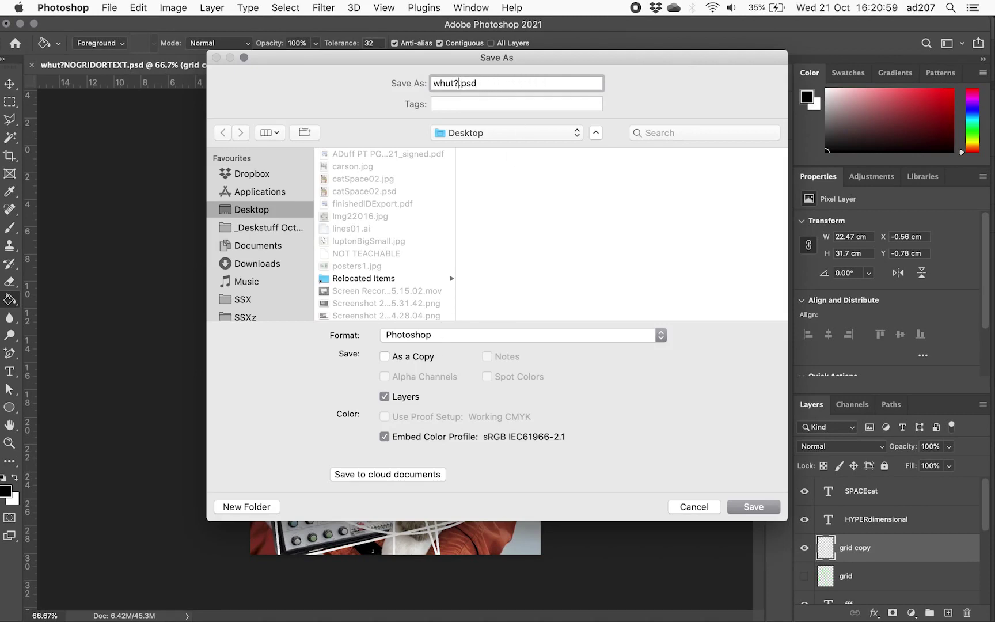
text(003)
key(BackSpace)
key(BackSpace)
key(BackSpace)
text(FINAL)
click(735, 505)
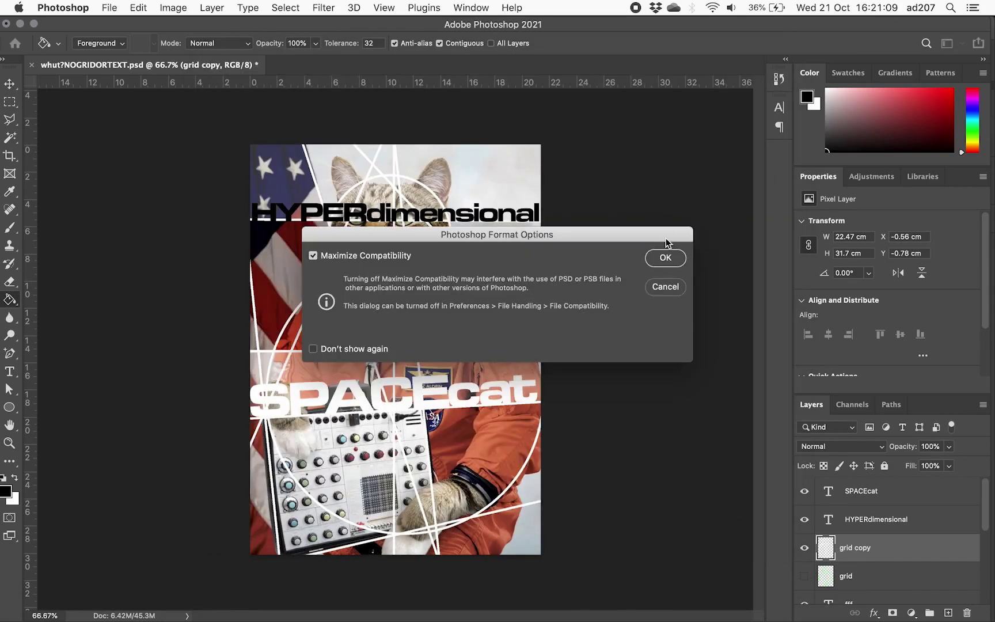
click(663, 259)
- Switch to InDesign and look over the blank three-column pages of the untitled document, returning to page 1
key(super+Tab)
key(super+Tab)
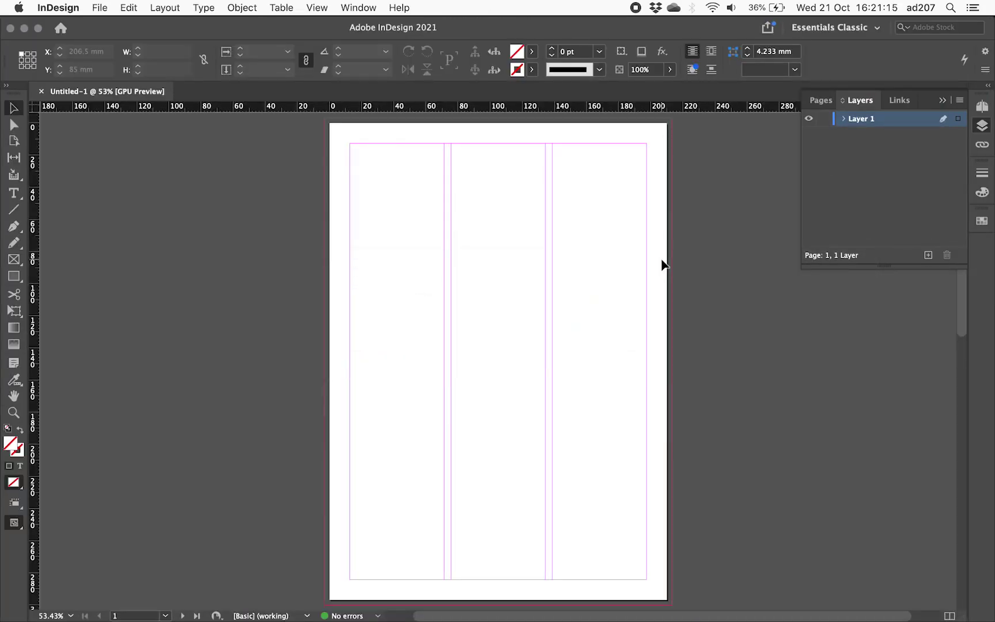
scroll(671, 269, down, 10)
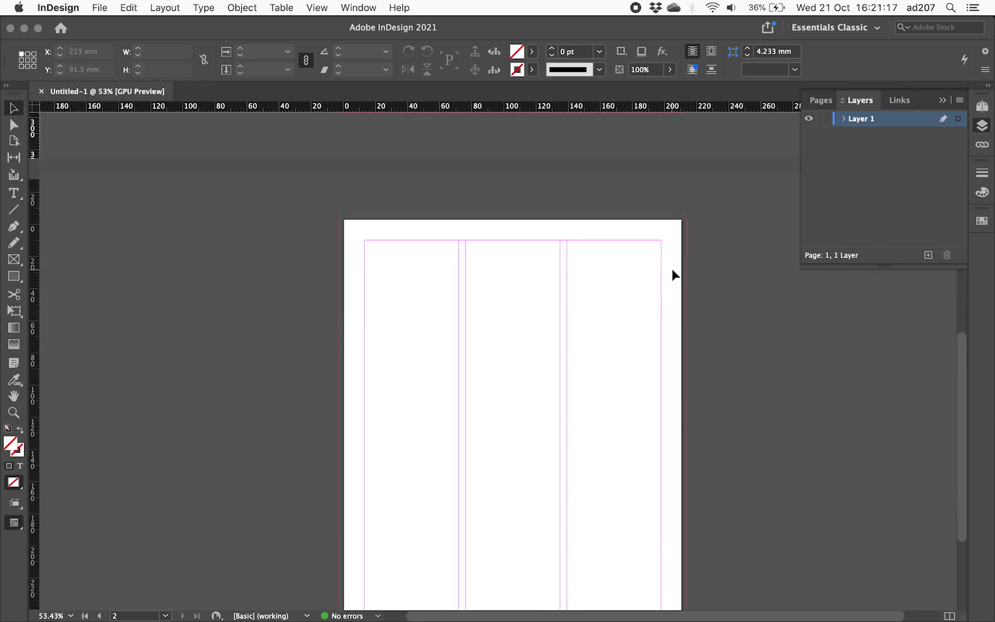
scroll(671, 269, down, 10)
scroll(672, 270, up, 3)
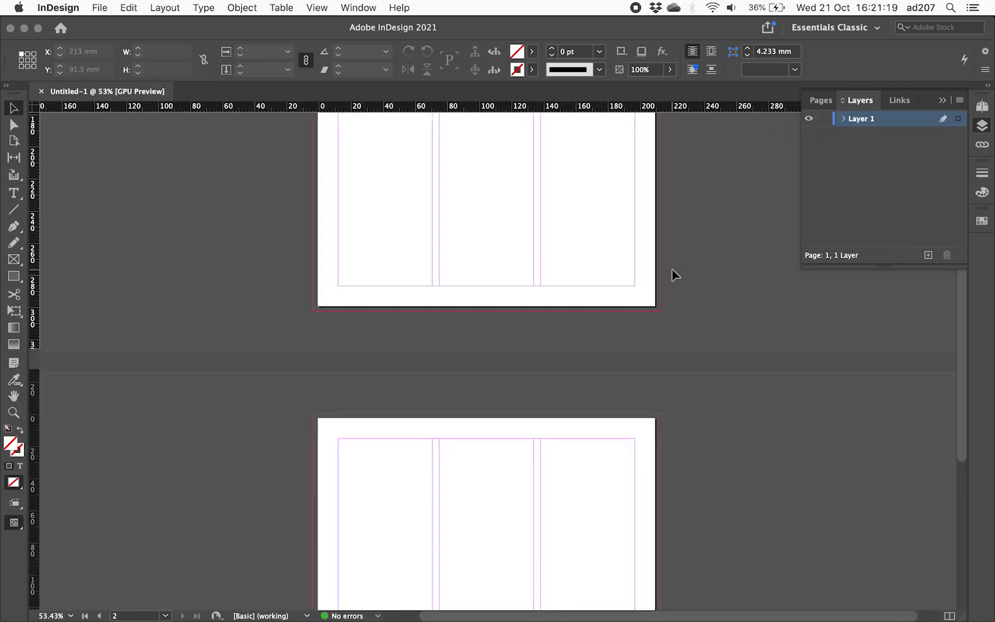
scroll(672, 270, up, 1)
scroll(671, 270, up, 5)
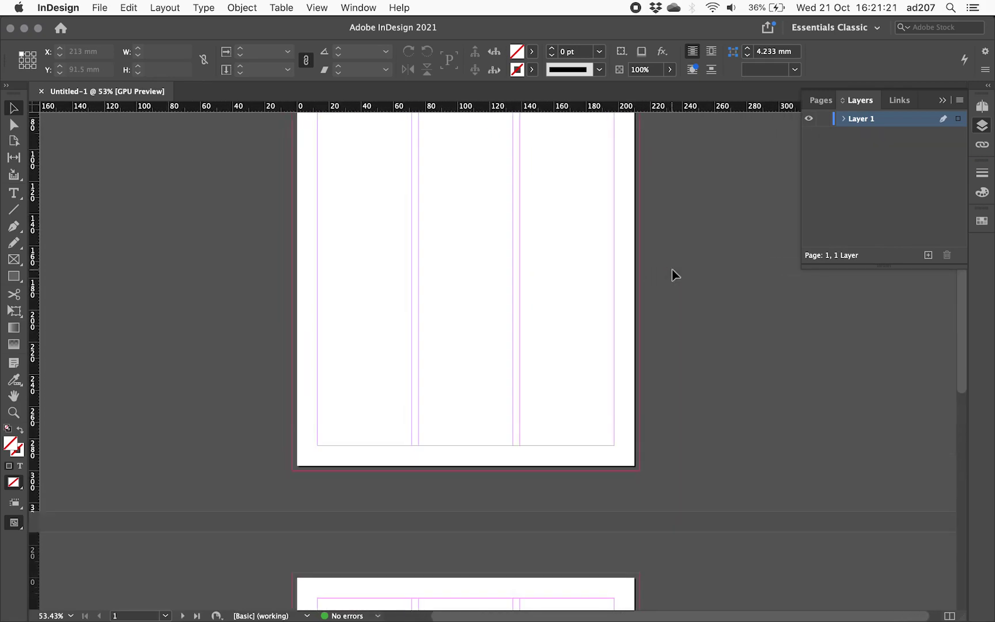
scroll(671, 269, up, 3)
scroll(672, 270, up, 2)
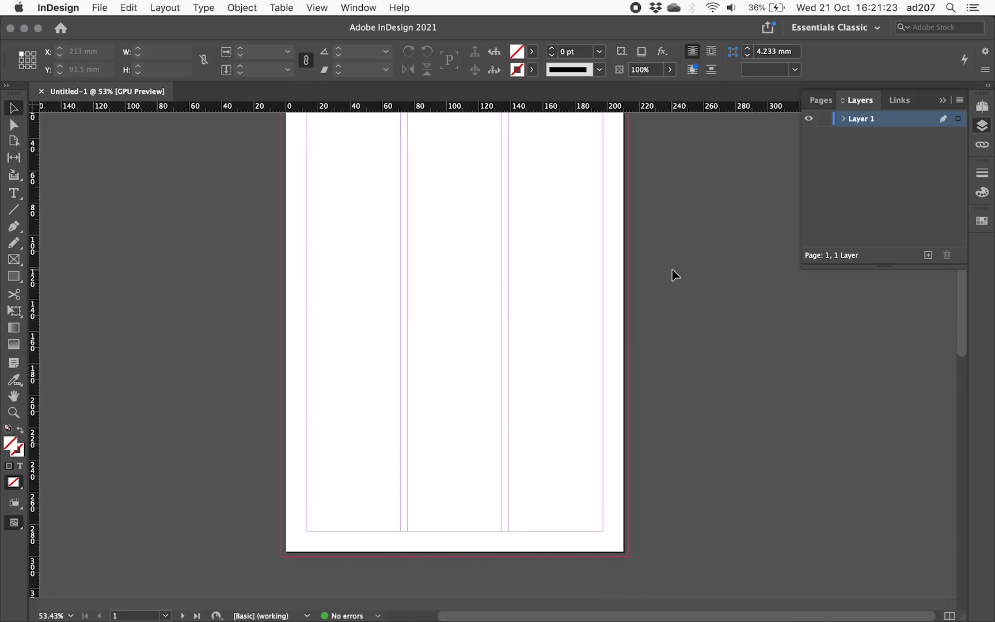
scroll(671, 270, up, 1)
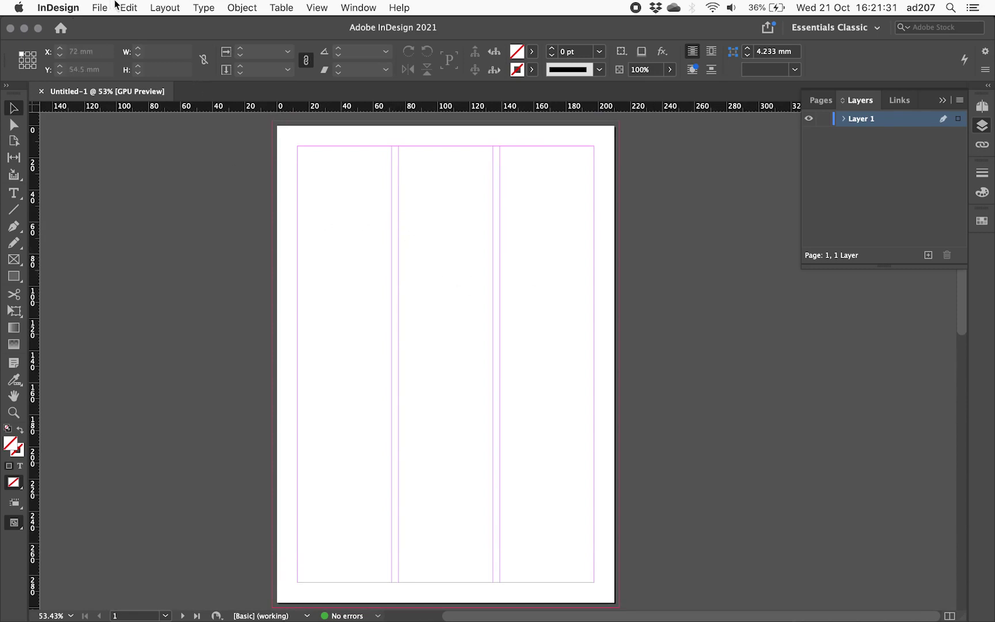
- Place whut?FINAL.psd on page 1 and move it over the page to about X -1.8 mm, Y -2.2 mm
click(100, 8)
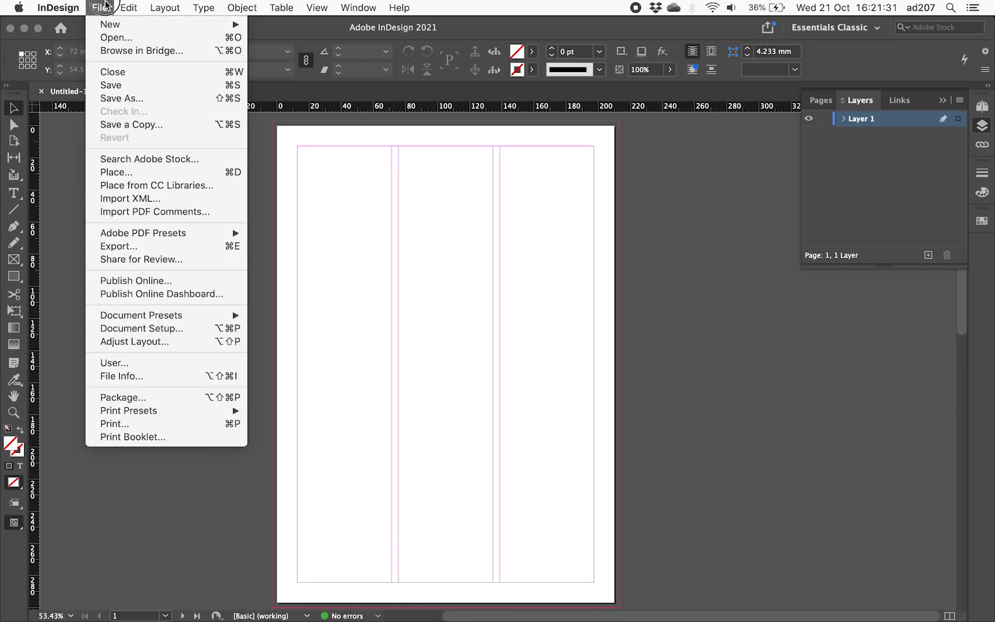
click(145, 173)
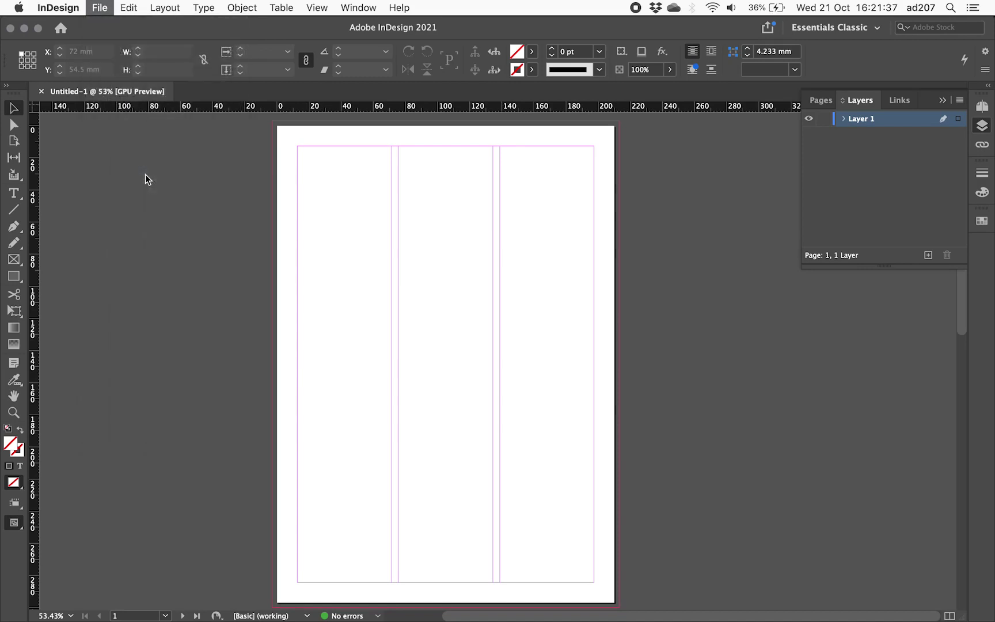
double_click(407, 167)
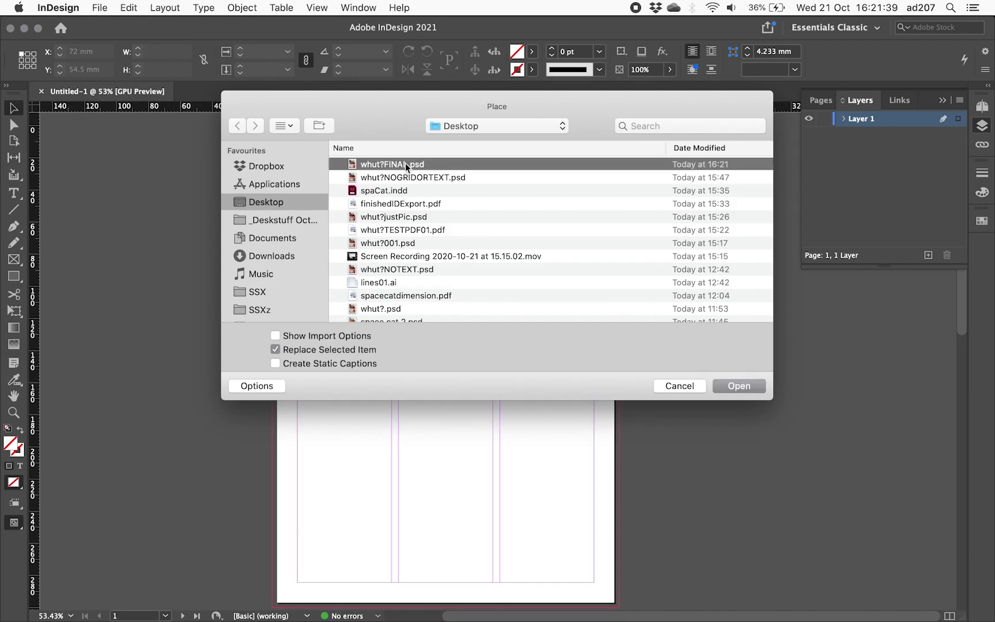
click(297, 162)
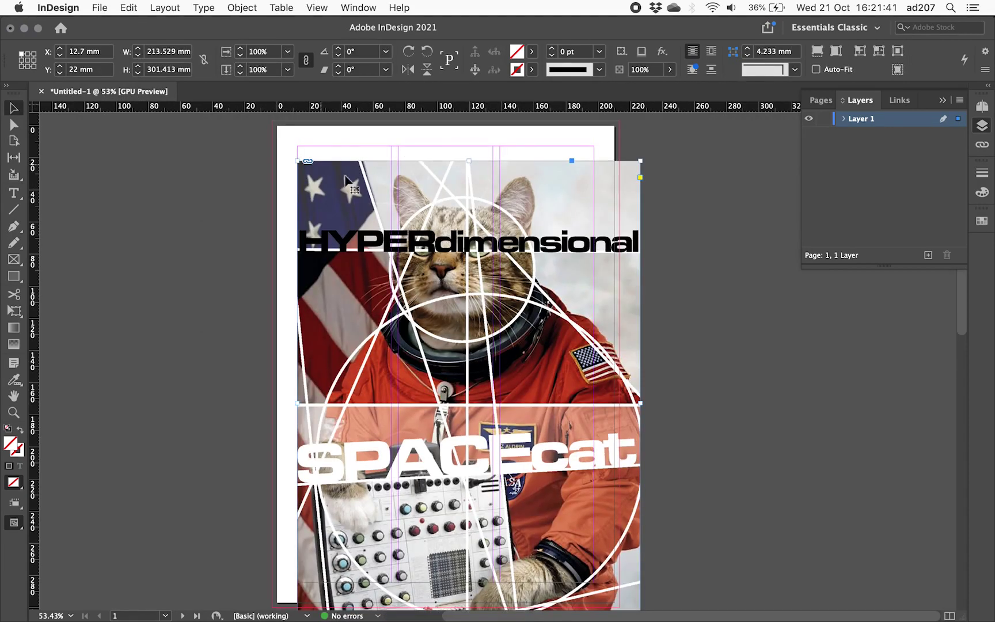
drag(333, 180, 332, 170)
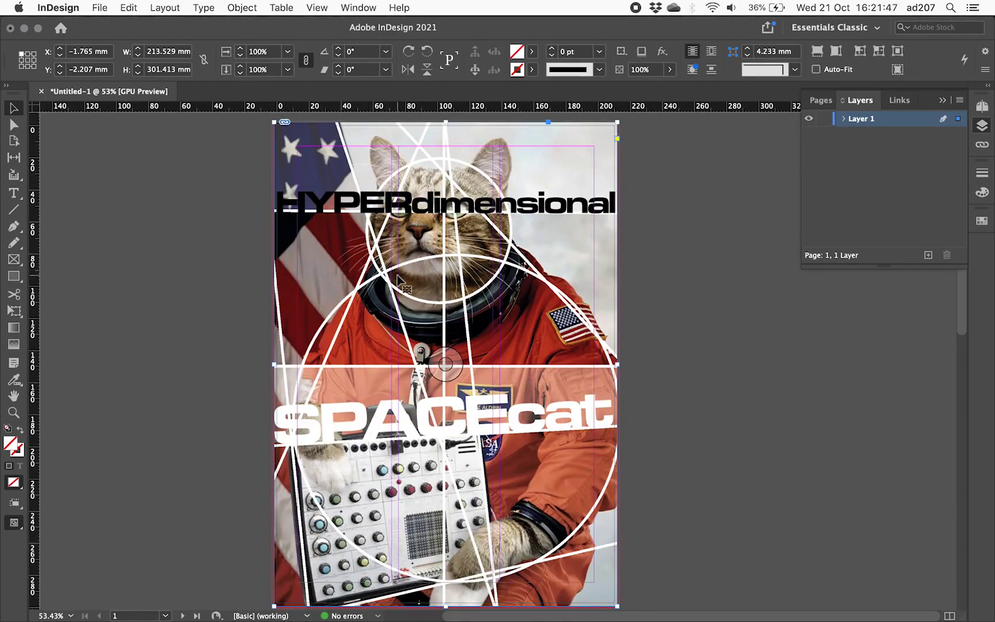
- Stretch the placed image content, not its frame, outward from its upper-left corner to about 214.8 × 302.2 mm
key(super+1)
scroll(397, 280, up, 10)
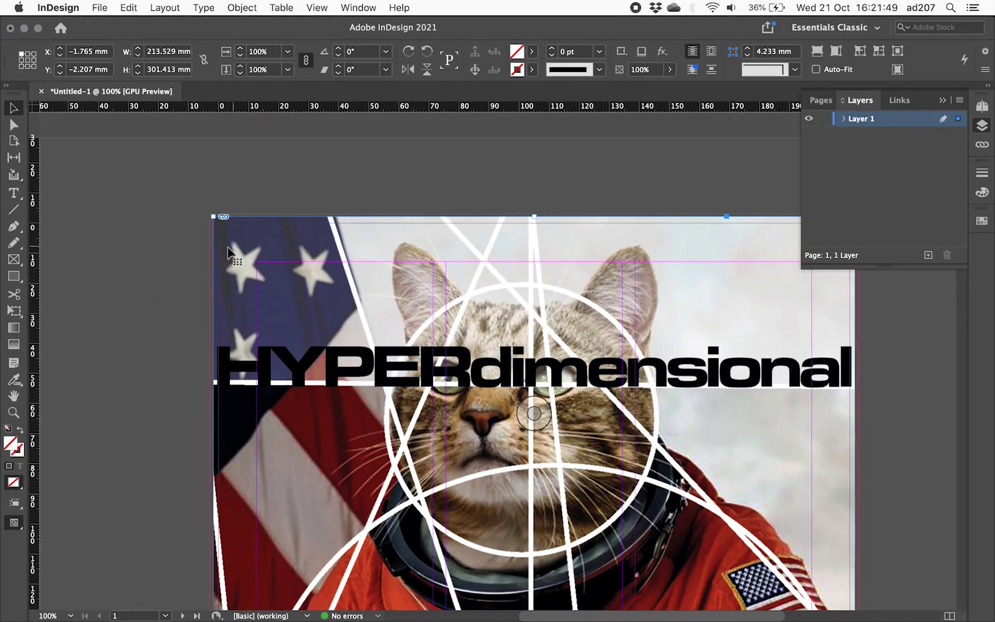
key(a)
click(369, 322)
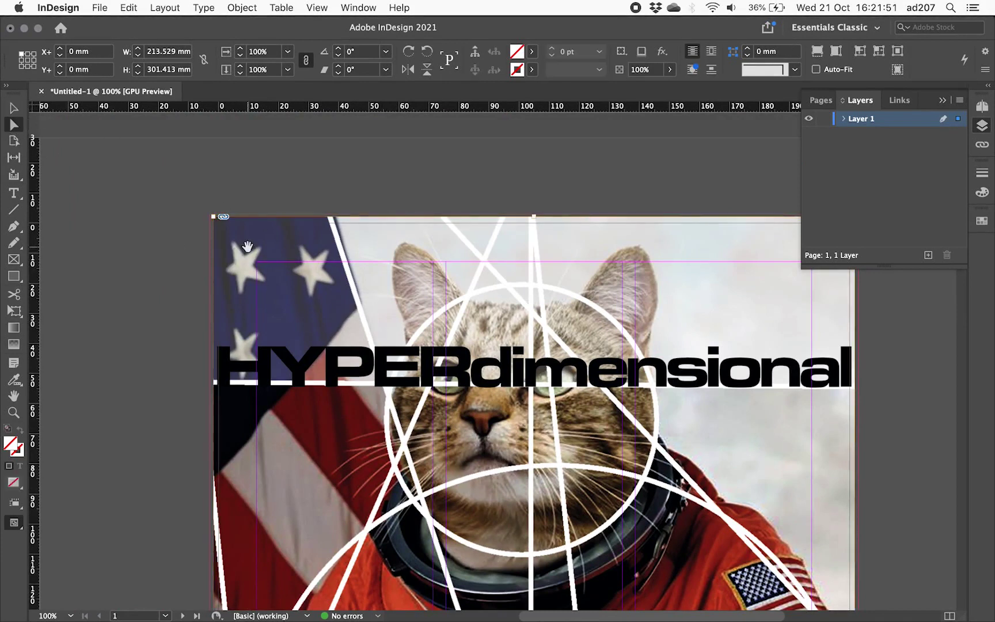
drag(213, 216, 209, 214)
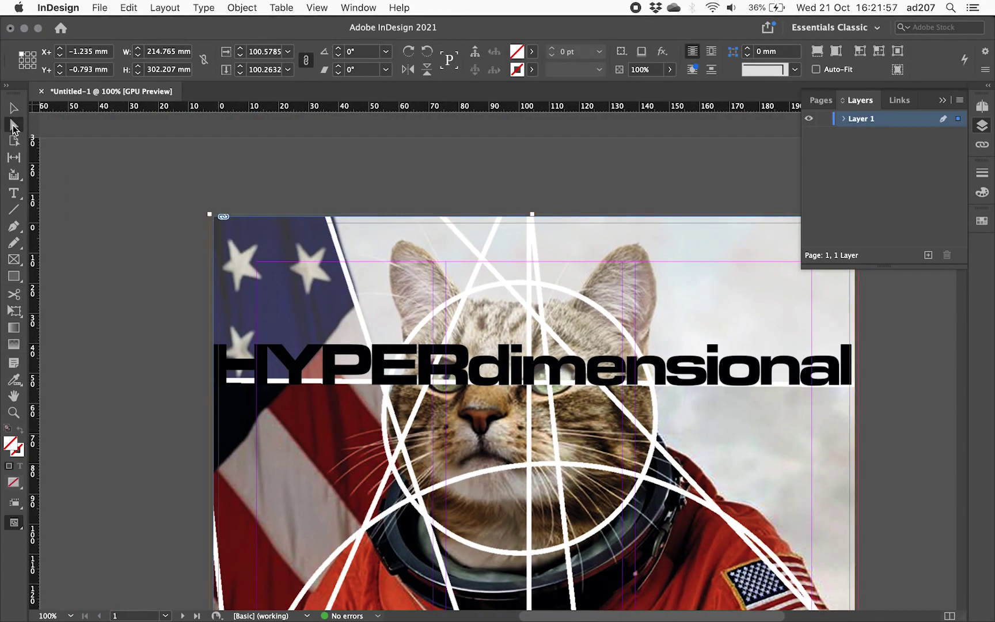
- Stretch the image content outward from its upper-right and lower-right corners to about 219.5 × 307 mm
click(14, 126)
scroll(337, 357, right, 5)
scroll(337, 357, down, 1)
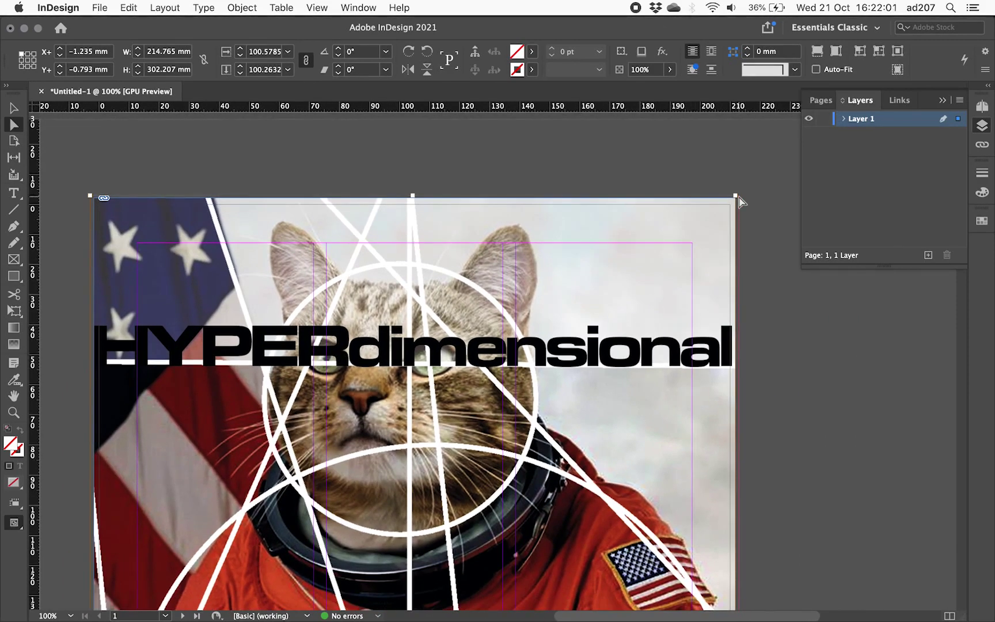
drag(736, 196, 744, 192)
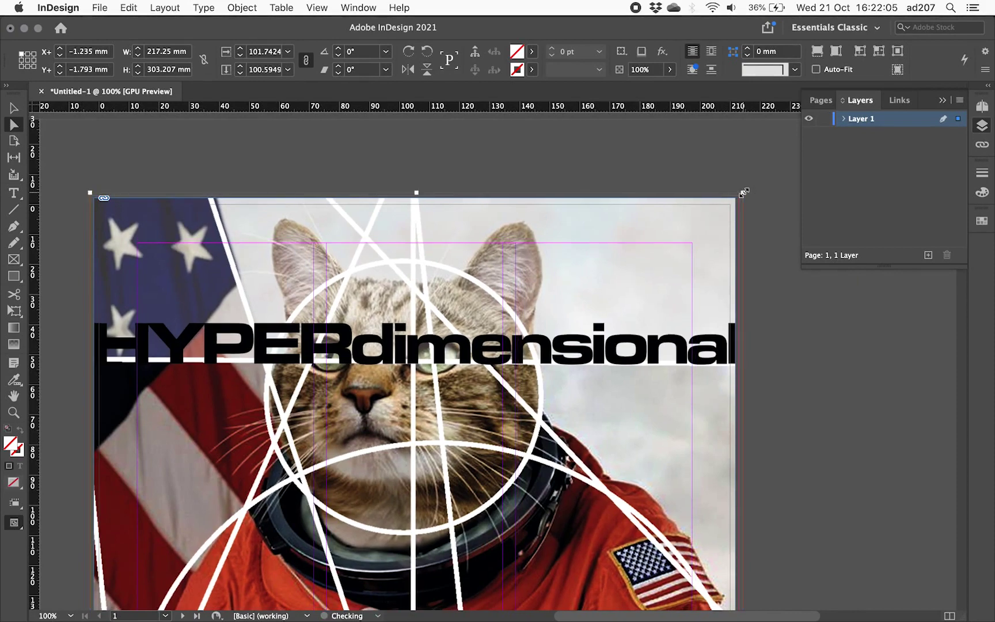
scroll(751, 248, down, 15)
scroll(751, 248, left, 1)
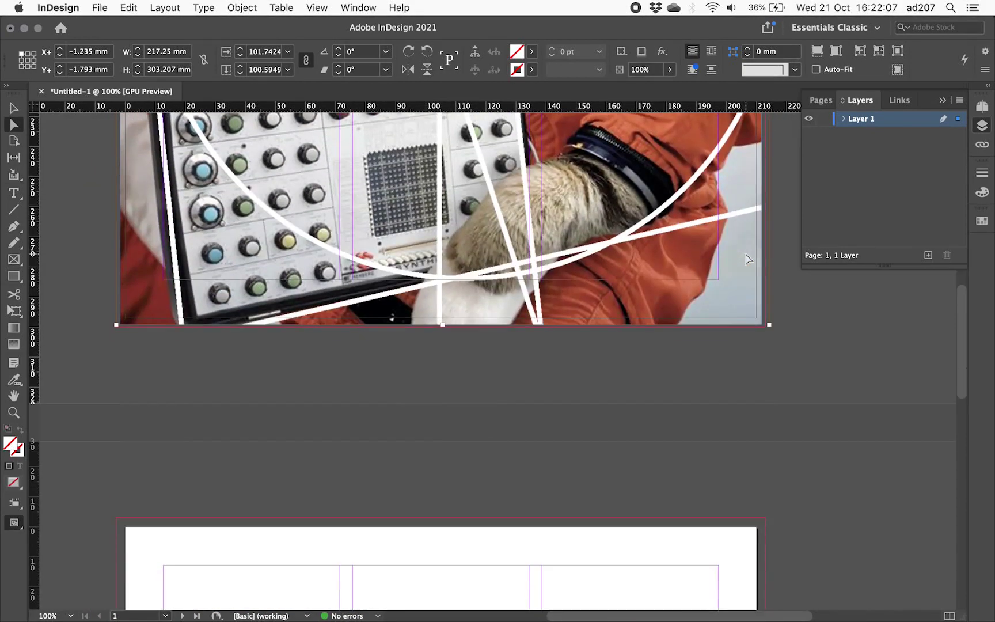
drag(769, 325, 776, 335)
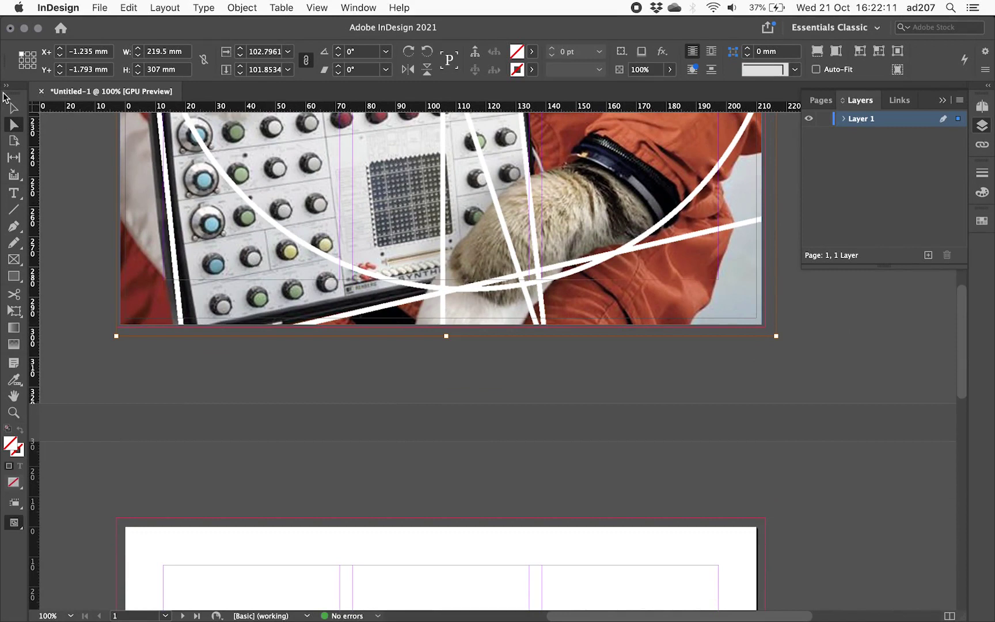
- Extend the image frame past the bleed at its two lower corners and upper-left corner, to about 219.75 × 306.25 mm
click(13, 108)
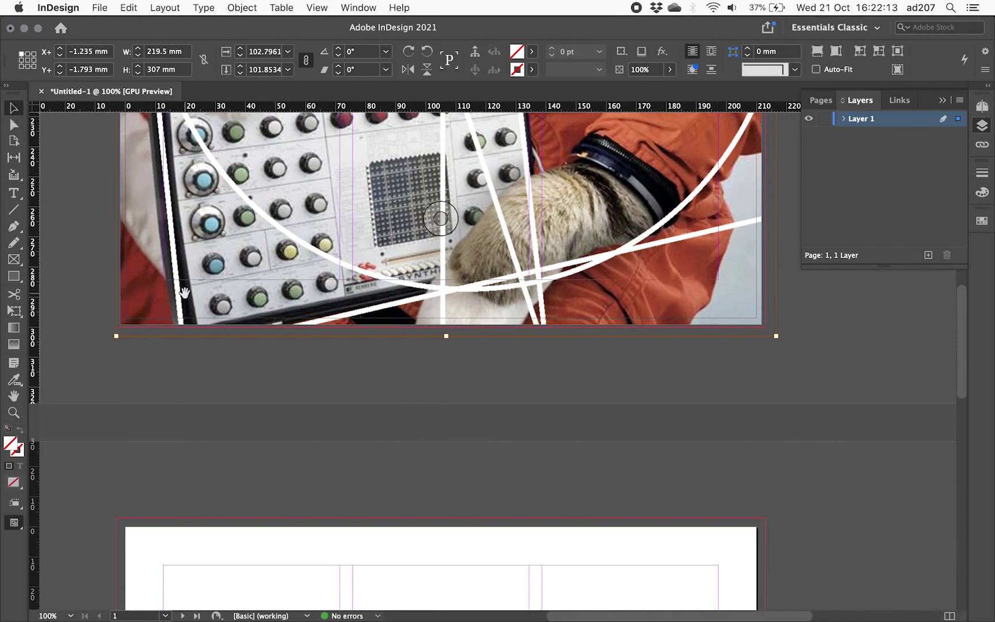
click(222, 288)
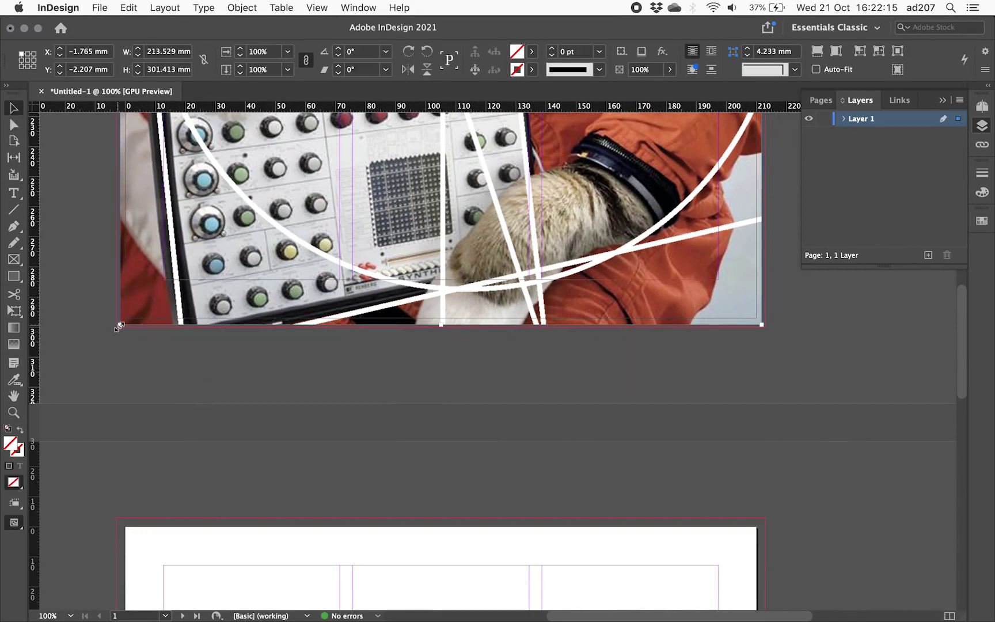
drag(118, 327, 114, 331)
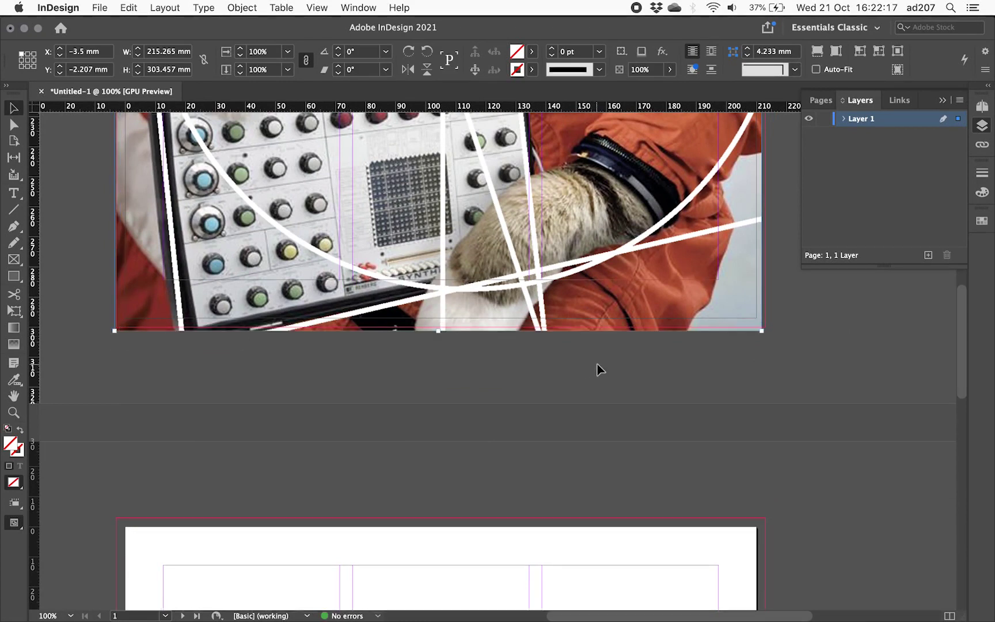
drag(762, 330, 772, 335)
scroll(772, 335, up, 10)
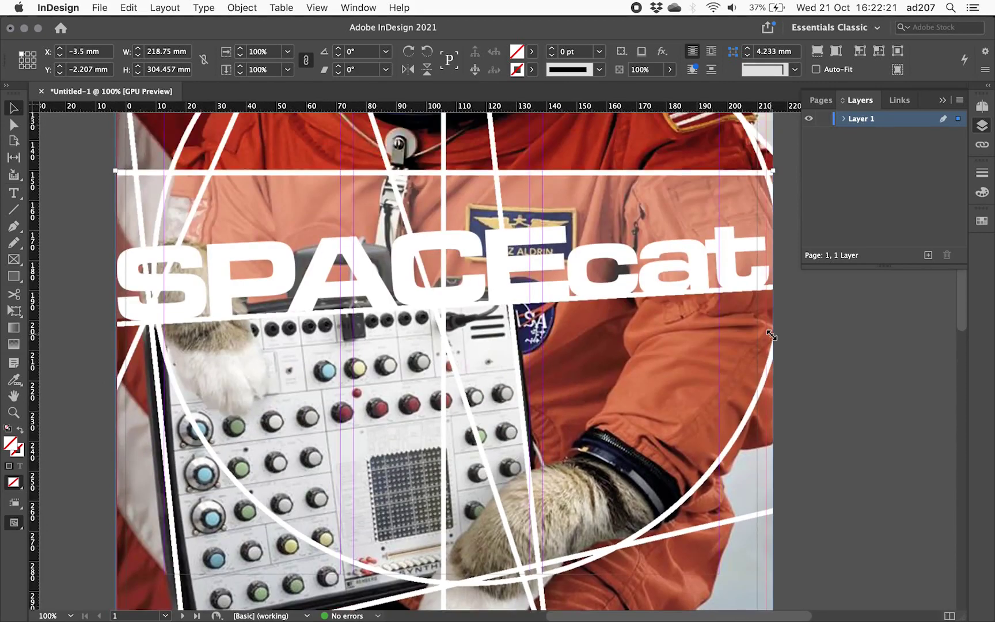
scroll(772, 335, up, 15)
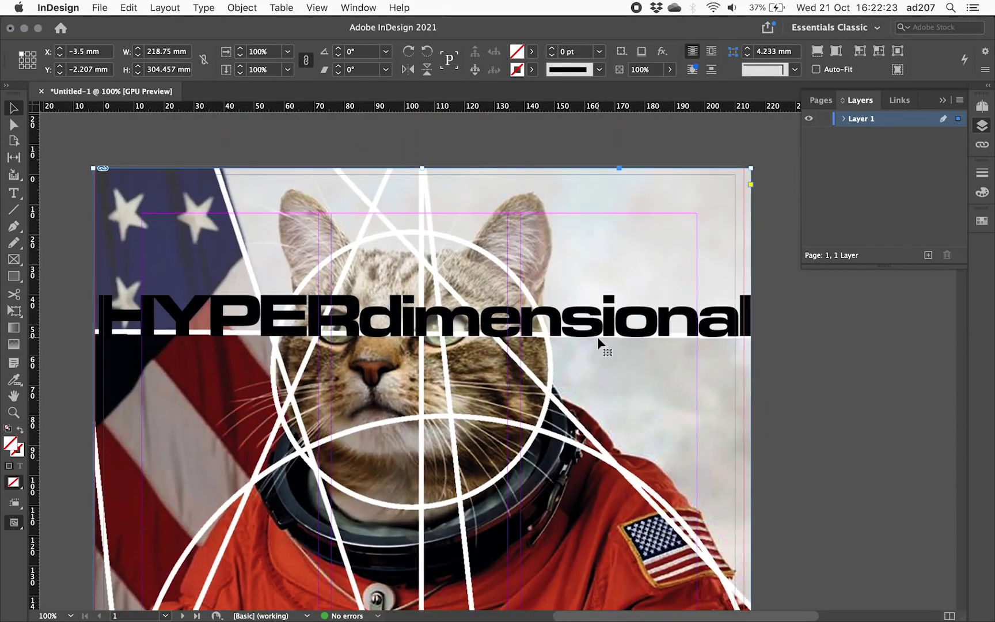
drag(93, 168, 90, 163)
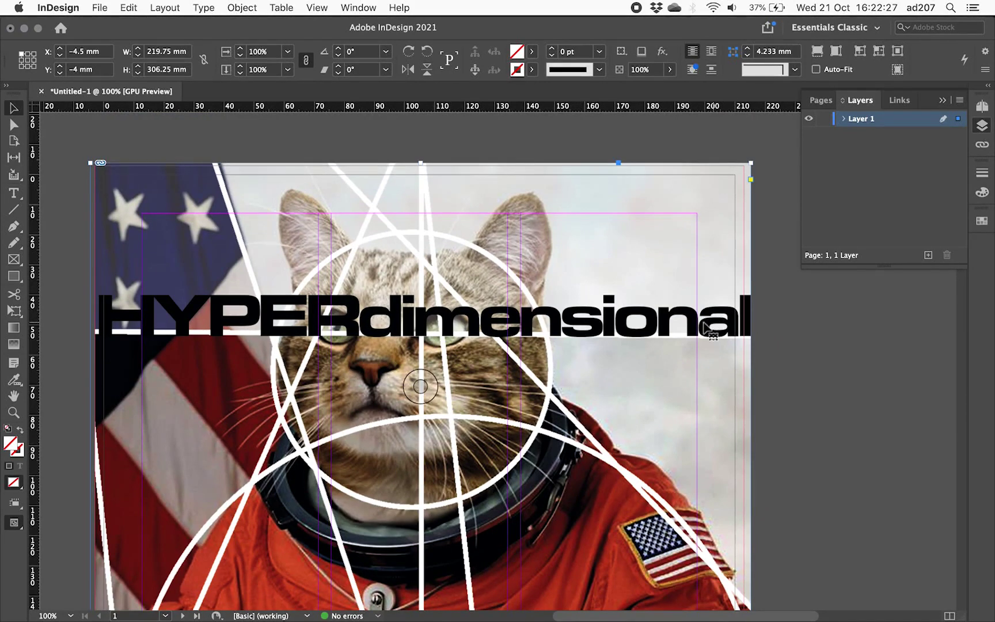
- Shrink the image content inside the frame from its upper-right corner to about 216 × 306 mm and check the whole page
click(419, 386)
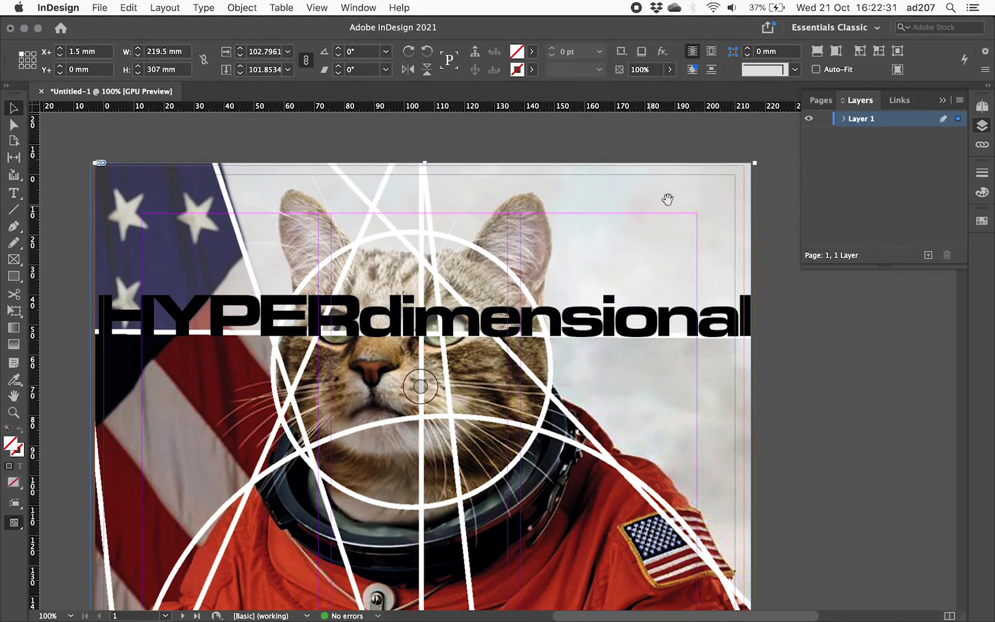
drag(754, 164, 744, 166)
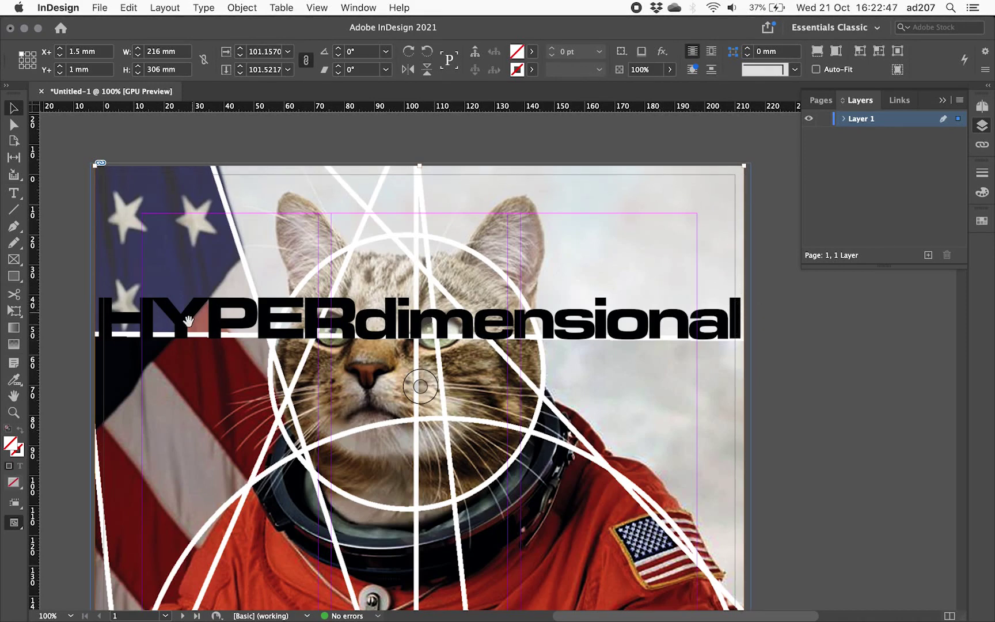
scroll(95, 312, down, 15)
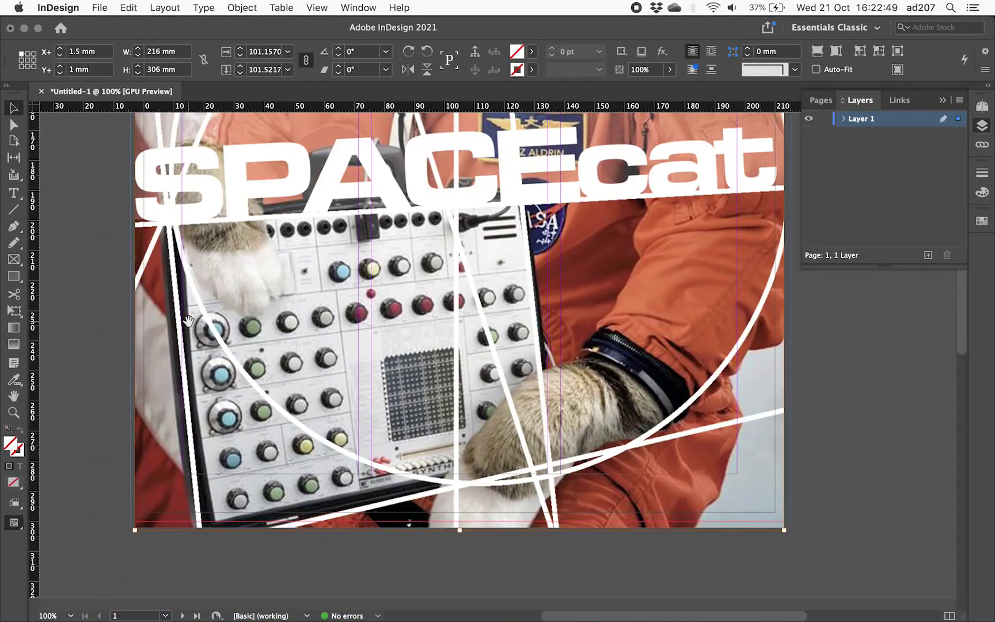
scroll(224, 358, up, 8)
key(super+minus)
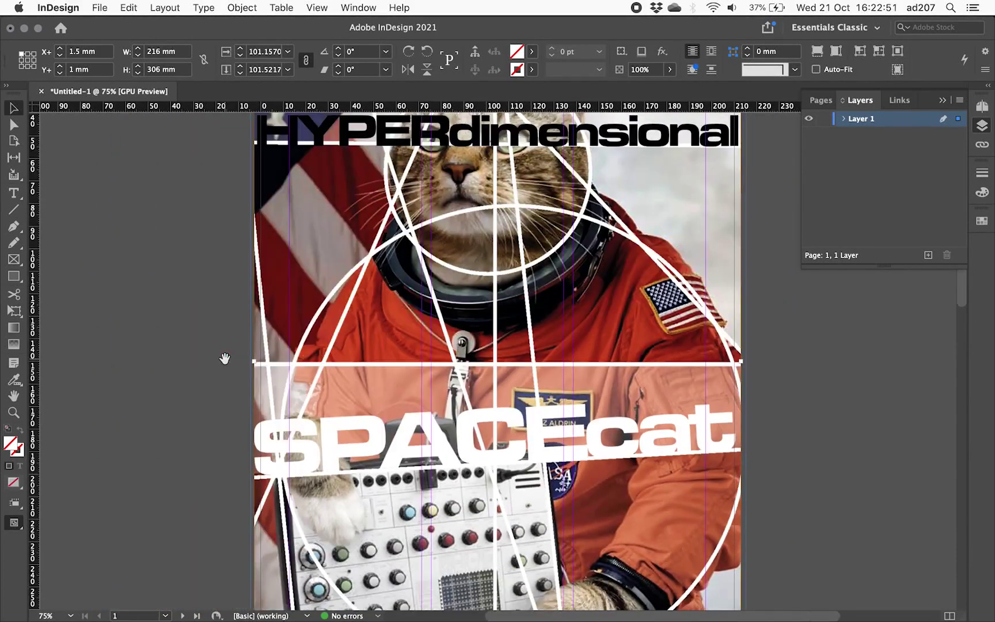
key(super+minus)
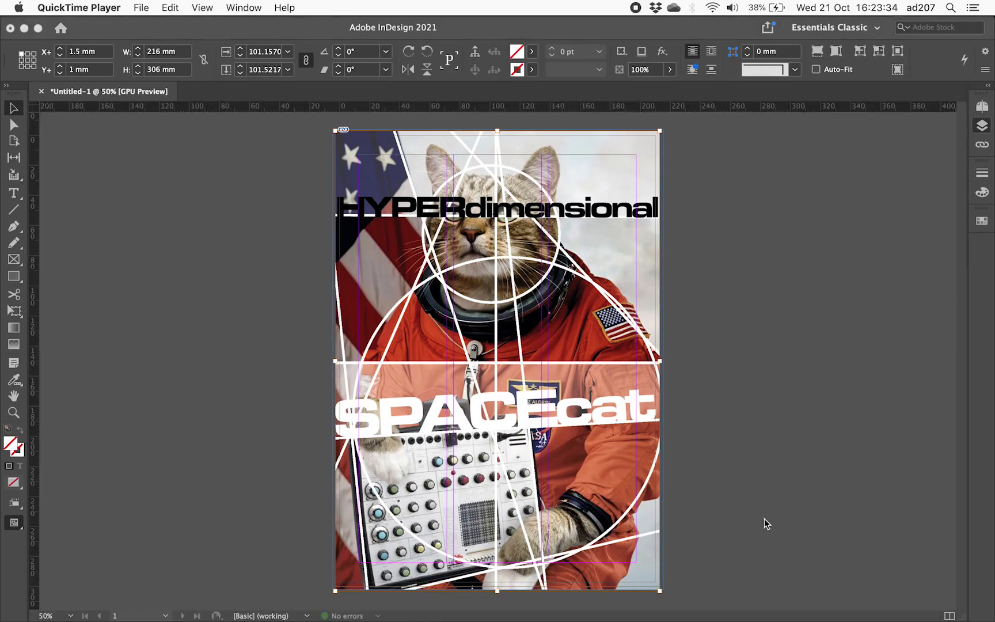
- Switch to Photoshop and hide the grid copy, HYPERdimensional and SPACEcat layers
click(765, 518)
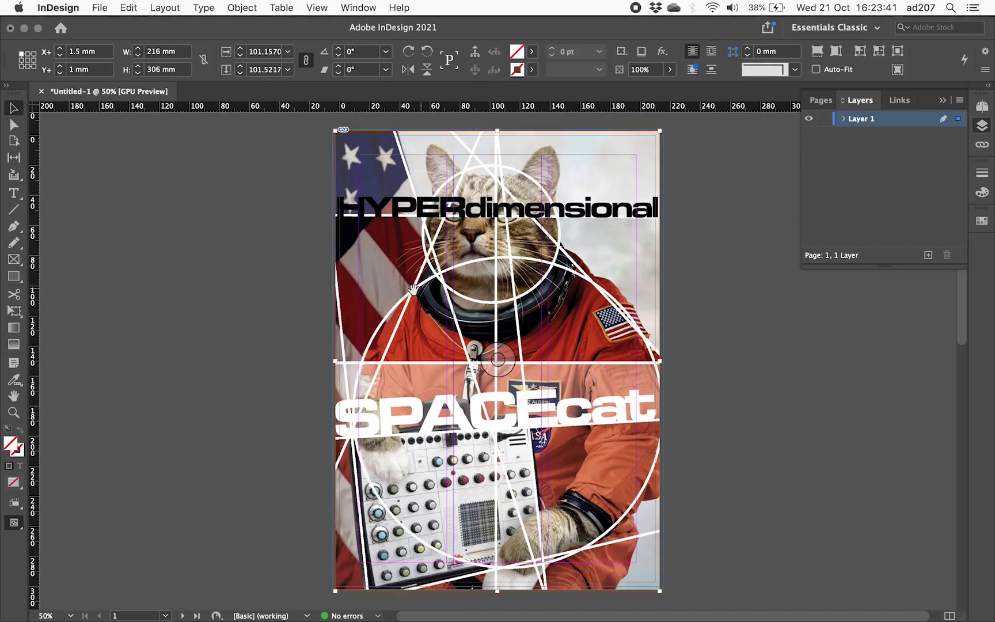
key(super+Tab)
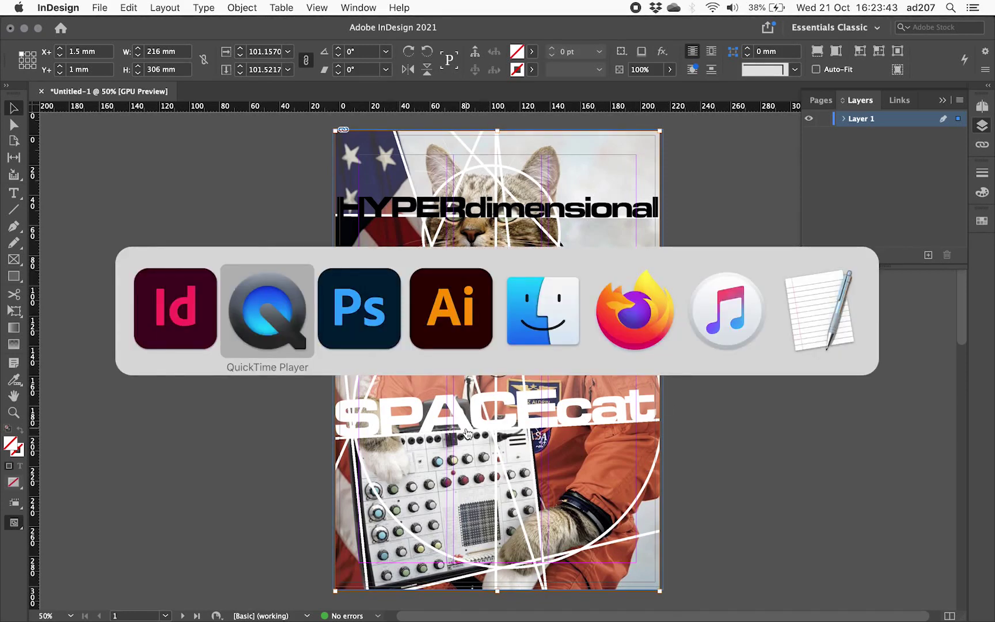
key(super+Tab)
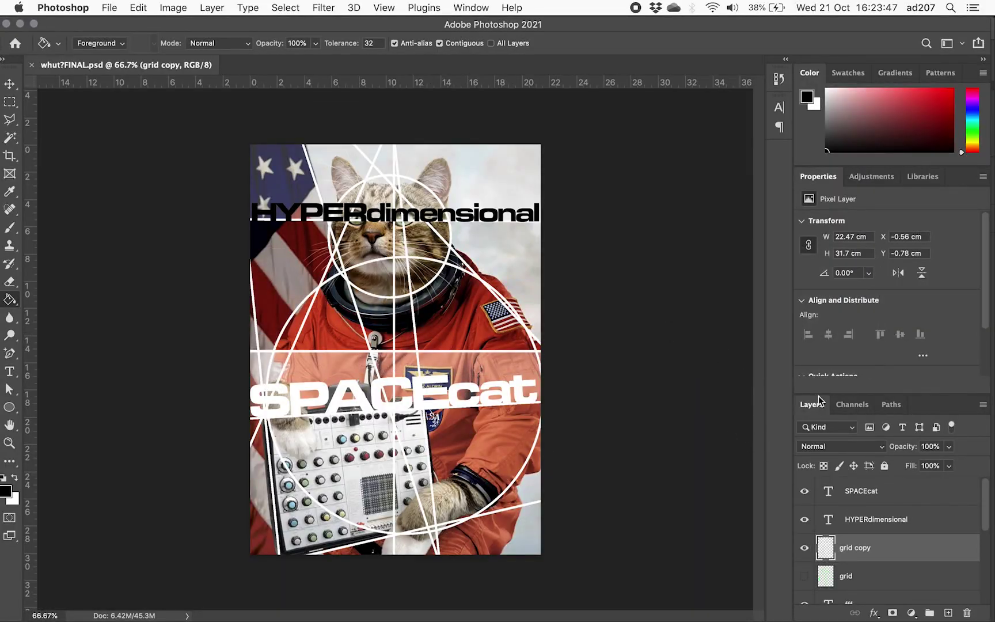
drag(820, 400, 829, 234)
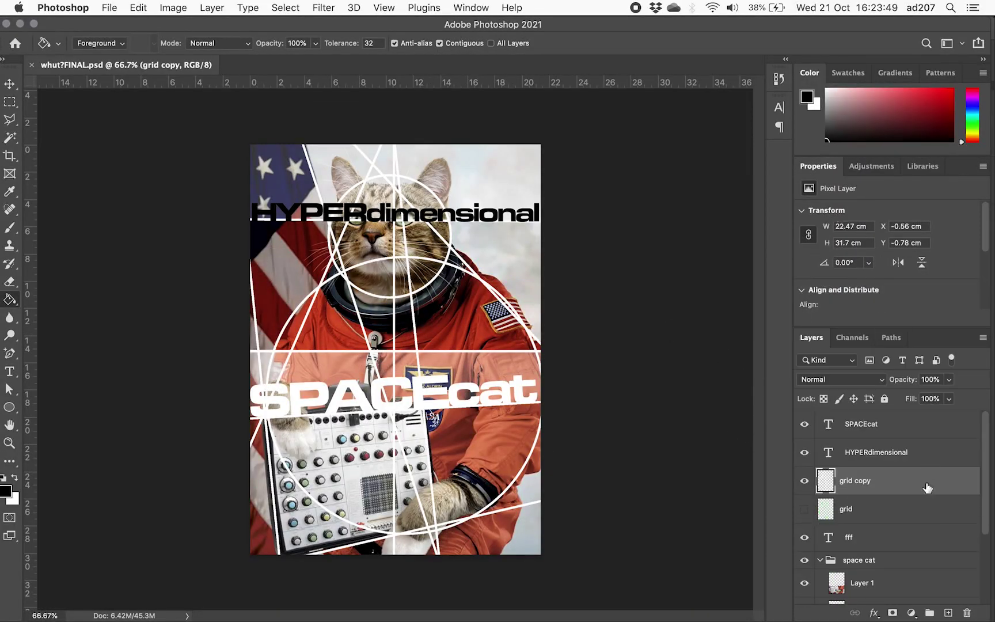
drag(806, 487, 805, 425)
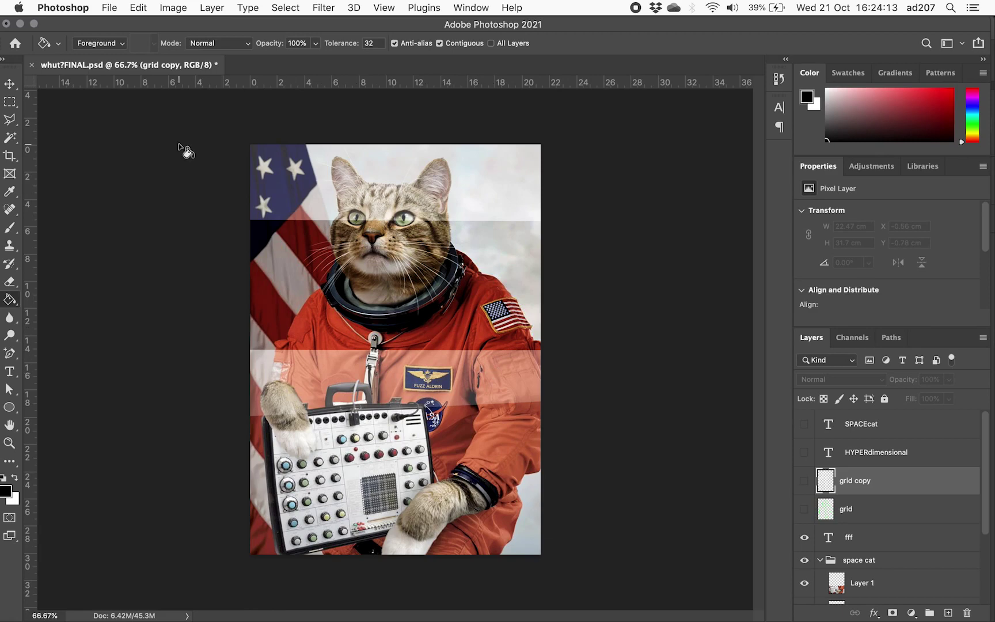
- Save the poster as a separate Photoshop file named whut?FINALnotTextGrid.psd on the Desktop
click(107, 7)
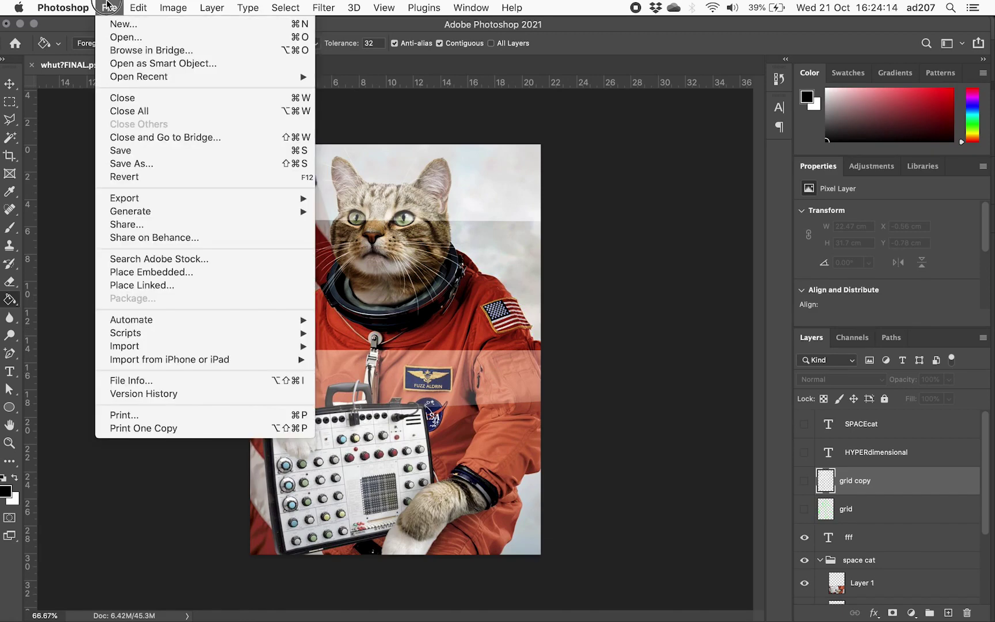
click(132, 164)
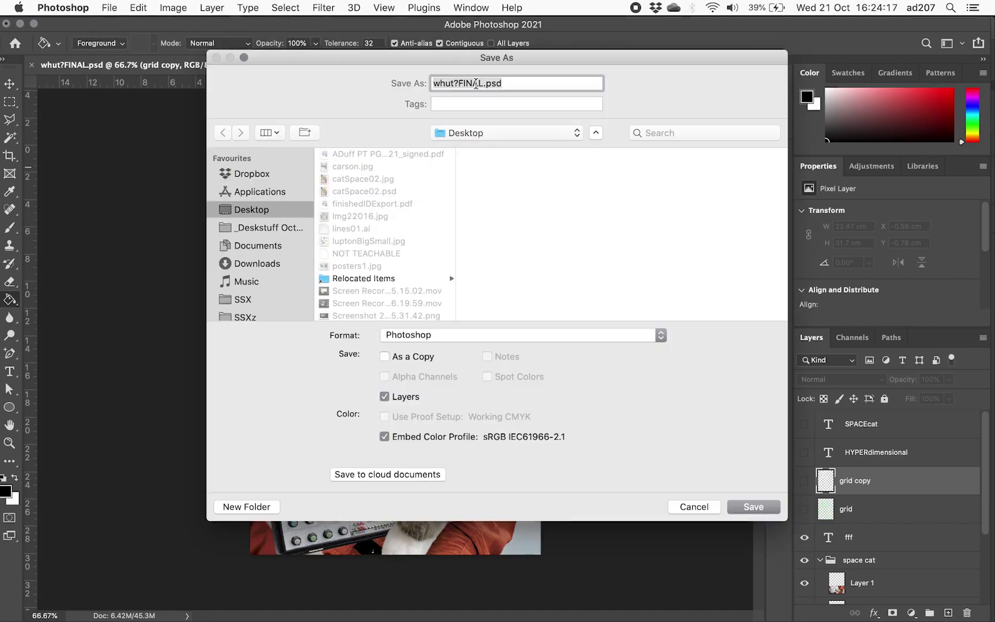
click(483, 84)
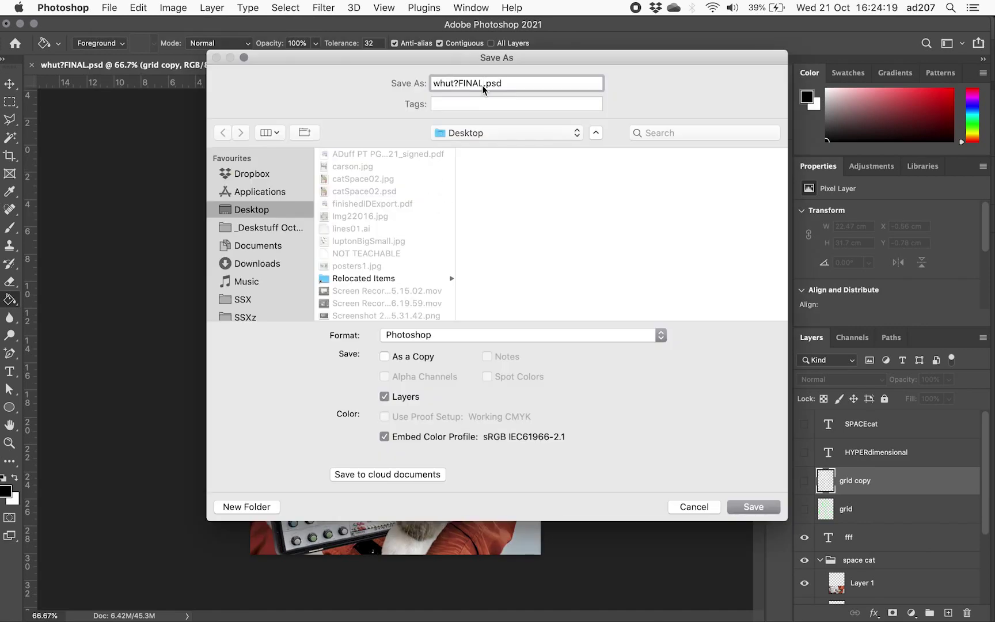
text(notTextGrid)
click(751, 509)
click(660, 256)
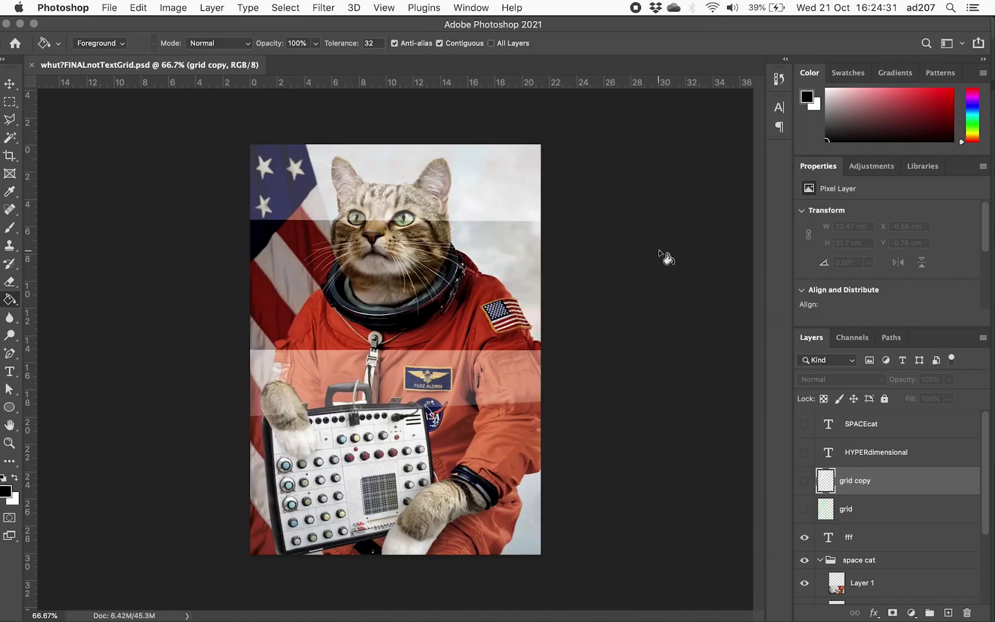
- Switch to InDesign and draw a rectangular frame of about 216 × 303 mm covering page 2 out to the bleed
key(super+Tab)
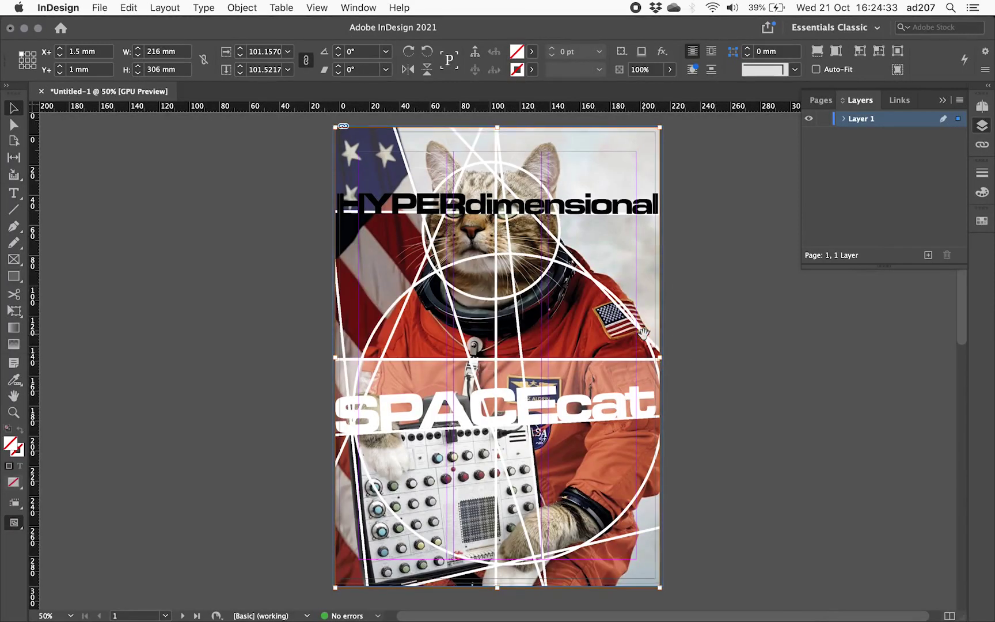
scroll(642, 333, down, 10)
scroll(643, 334, up, 2)
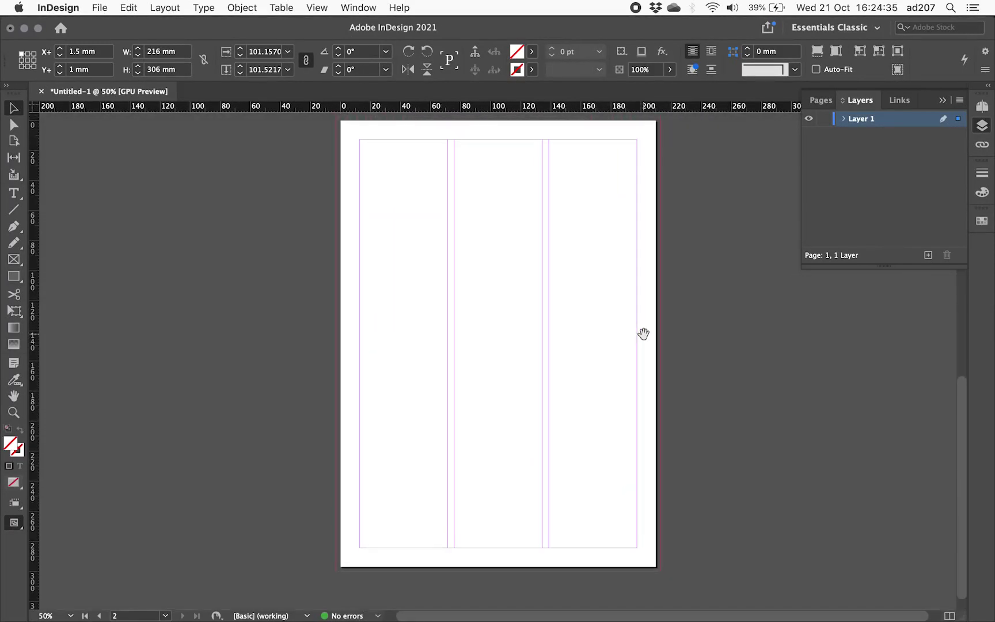
click(14, 259)
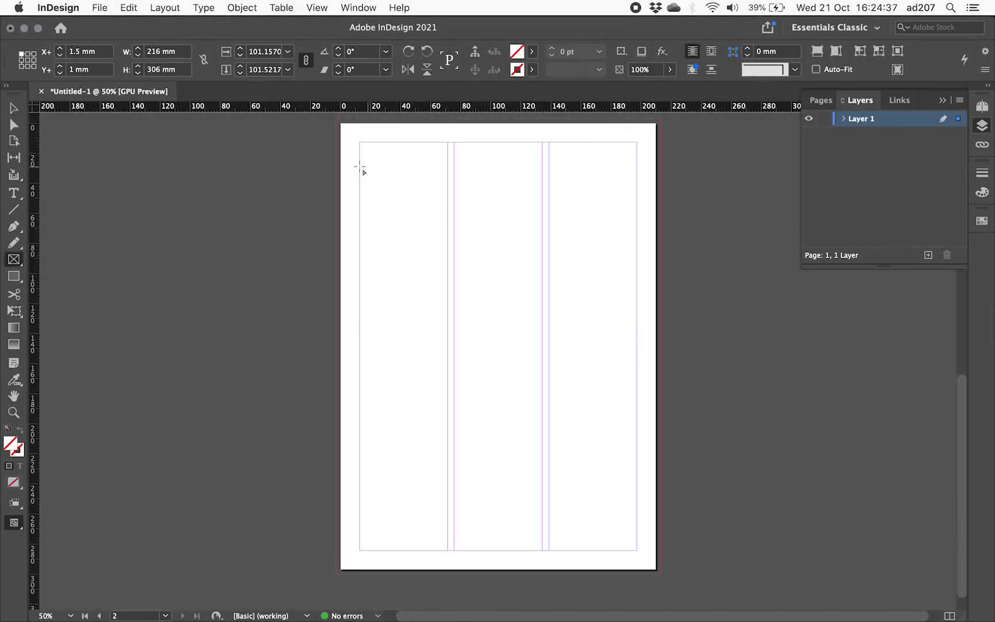
drag(338, 119, 660, 575)
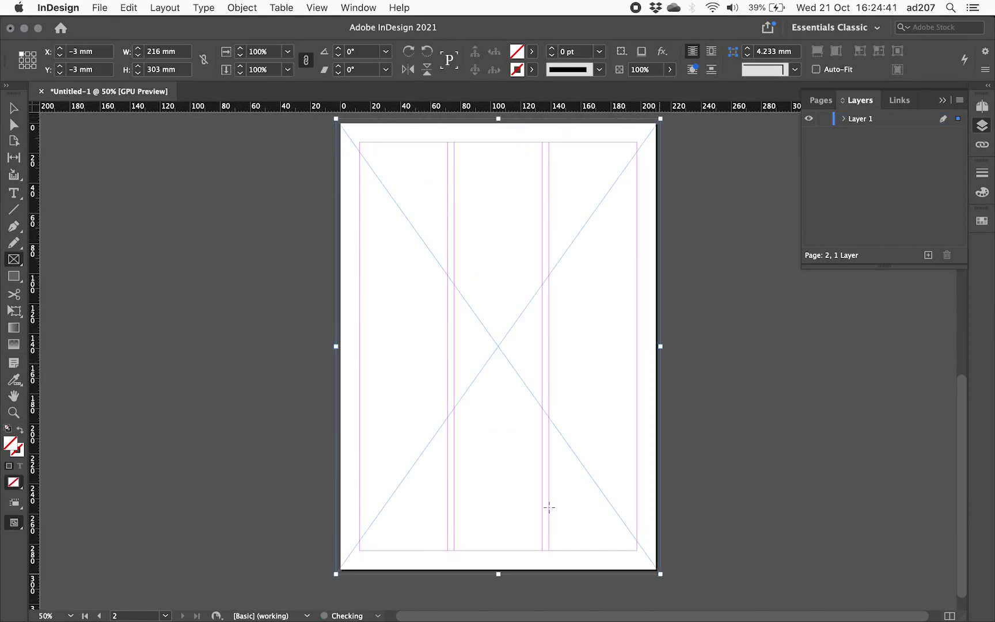
- Place whut?FINALnotTextGrid.psd from the Desktop into the page 2 frame
click(101, 8)
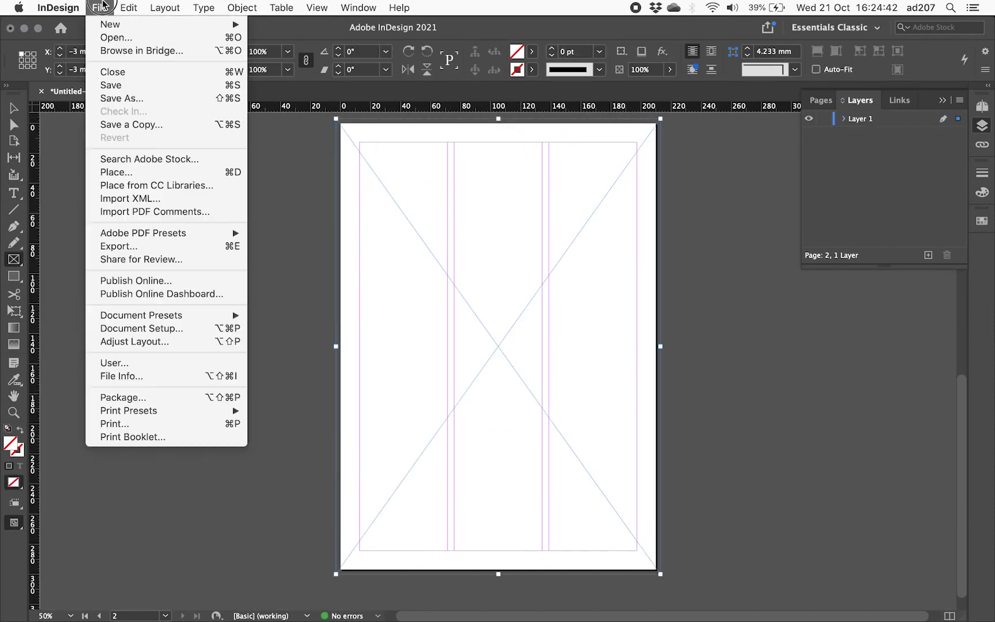
click(123, 172)
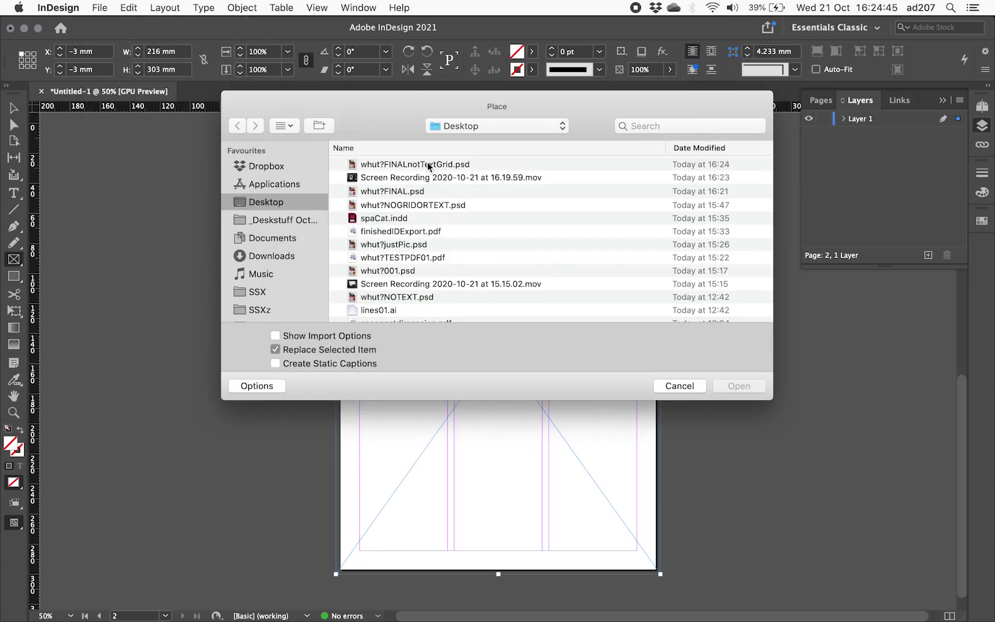
double_click(432, 168)
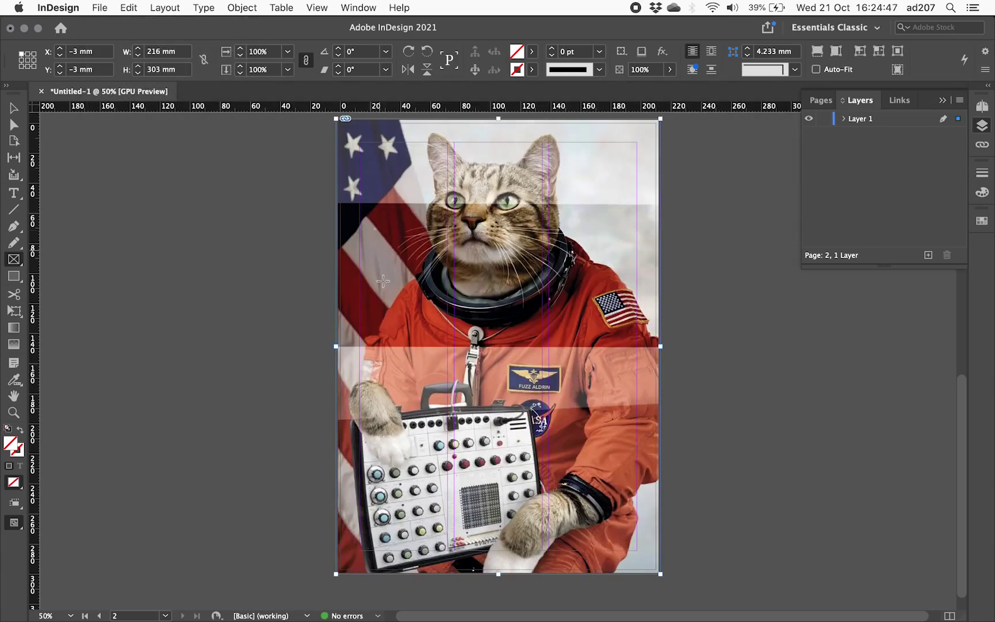
- Extend the page 2 image frame outward from its lower-left corner to about 217.5 × 305.5 mm
click(13, 108)
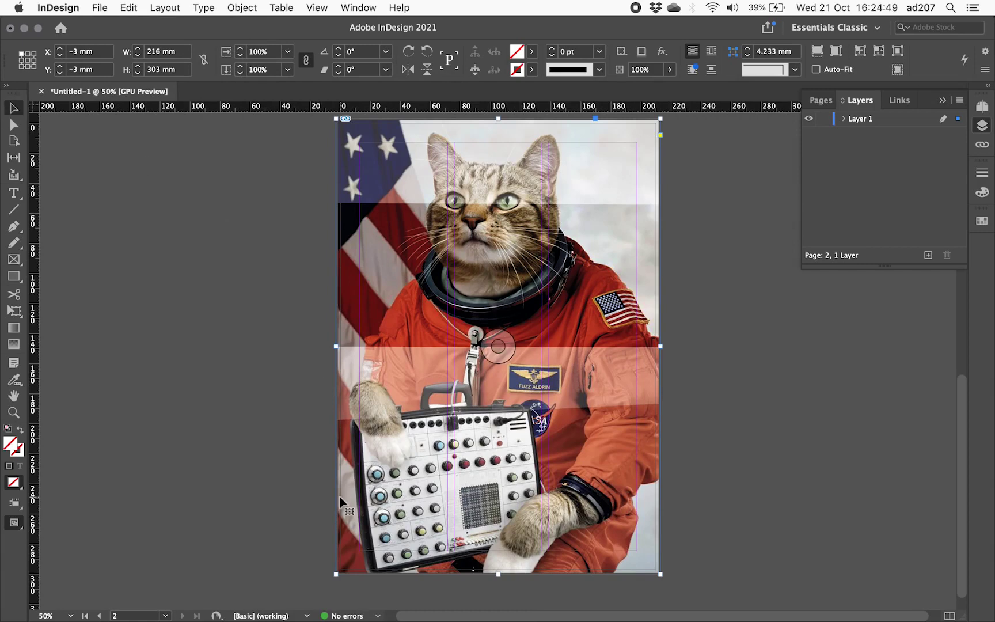
key(super+1)
scroll(332, 533, down, 10)
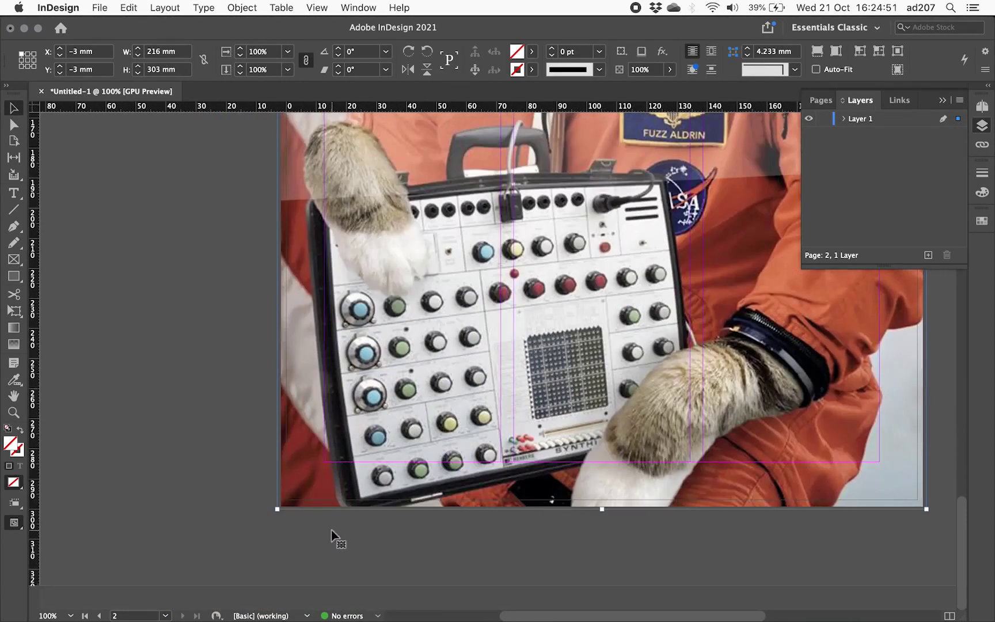
drag(277, 509, 274, 517)
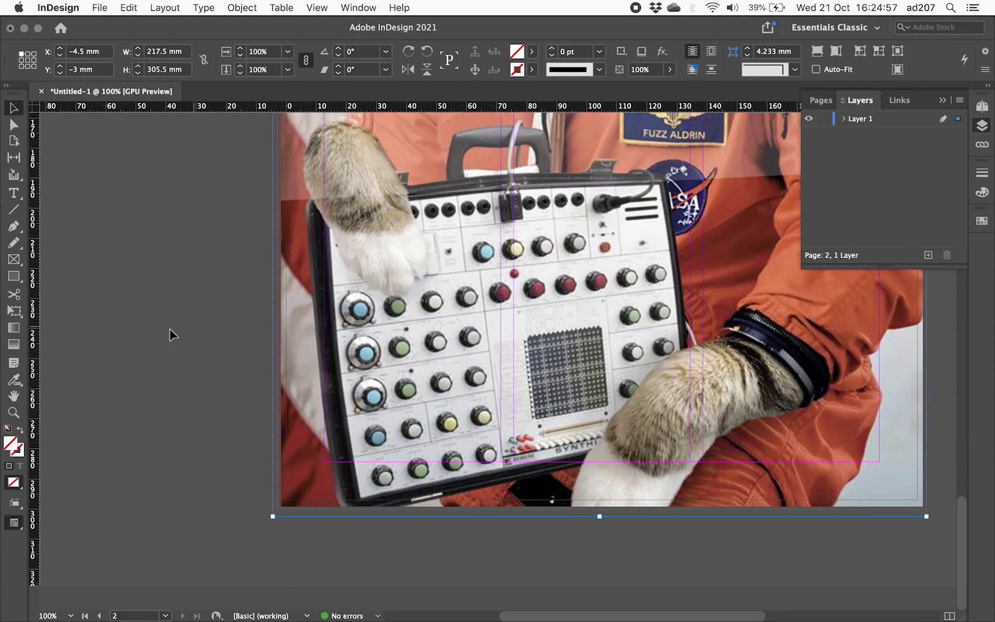
- Stretch the image content inside the page 2 frame outward from its lower-left corner to about 215.3 × 304 mm
click(14, 125)
click(281, 506)
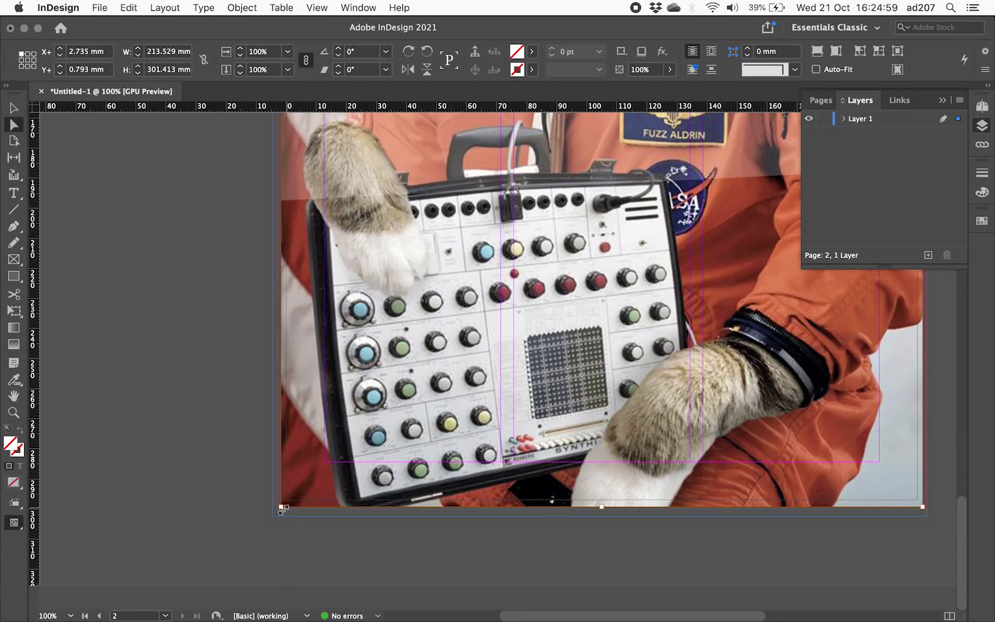
drag(282, 506, 277, 515)
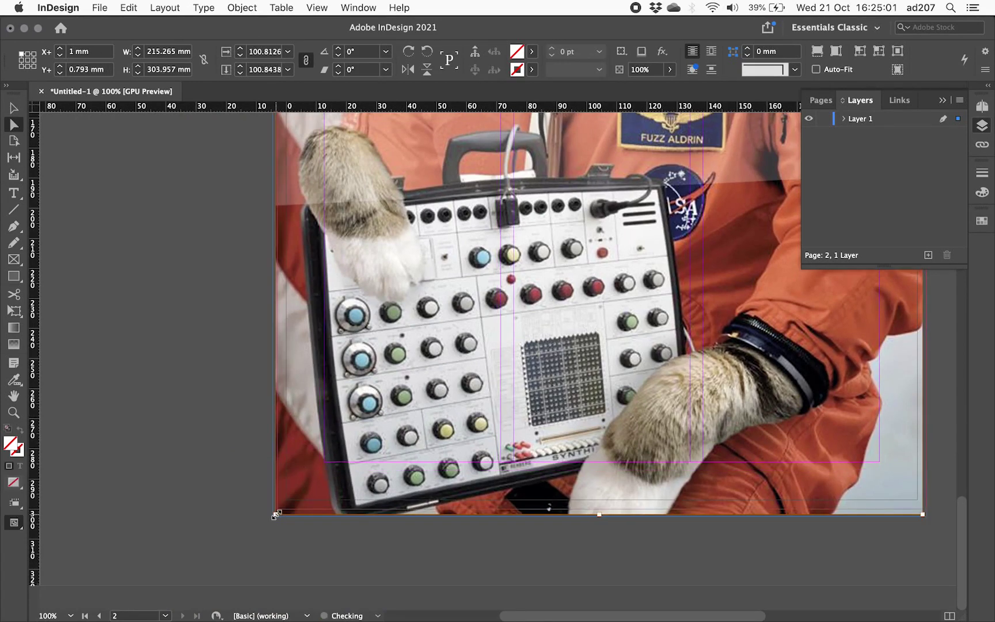
- Stretch the page 2 image content outward from its upper-right corner to about 217.5 × 305.75 mm
scroll(615, 517, right, 10)
scroll(615, 516, up, 2)
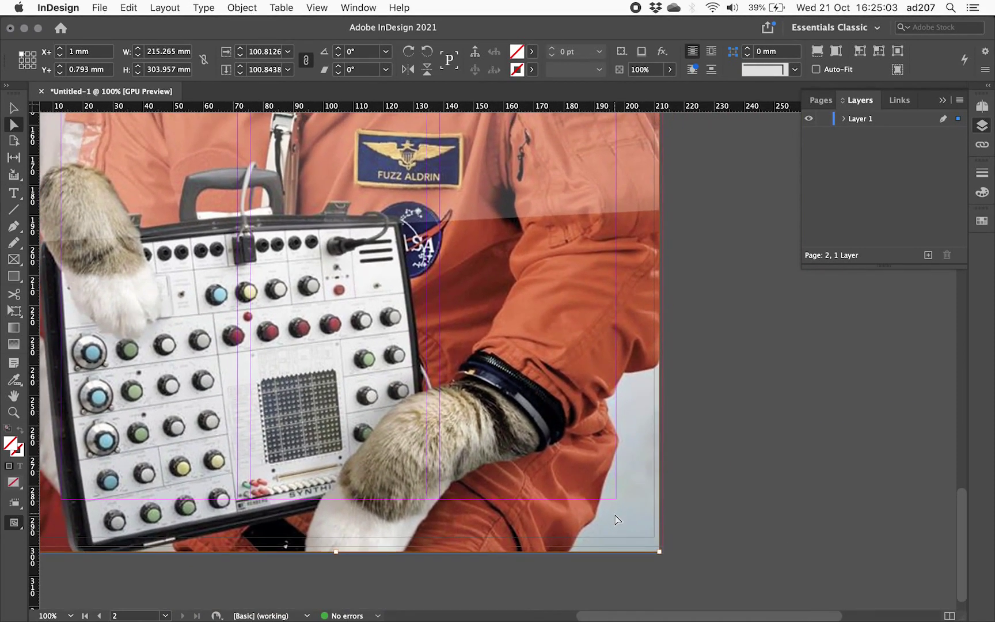
scroll(615, 517, up, 10)
scroll(615, 516, right, 2)
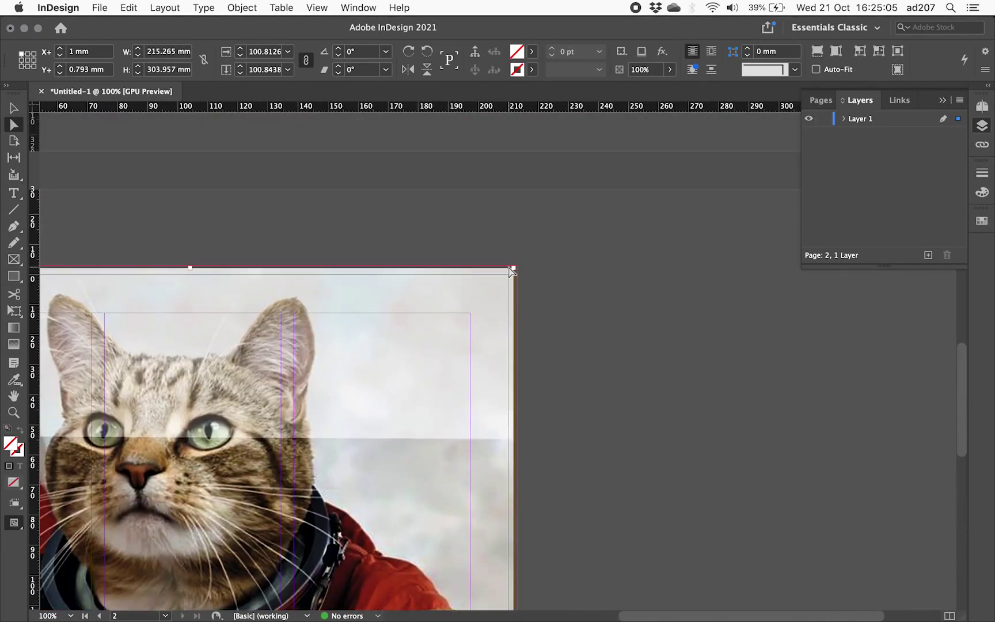
drag(514, 268, 521, 262)
- Check the image coverage across page 2, including the bleed edges and the link badge at the upper-left corner
key(super+minus)
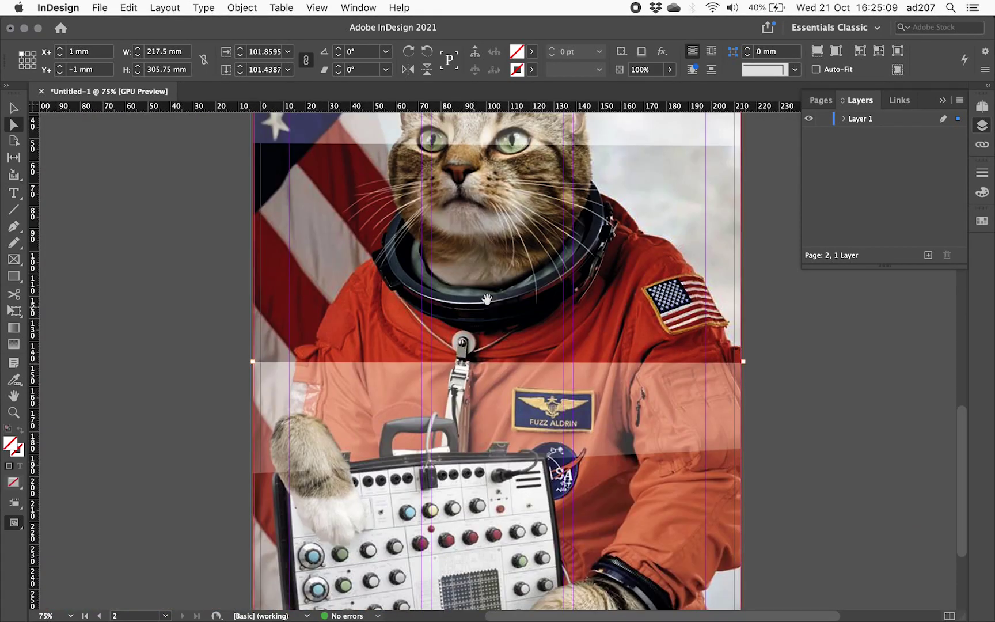
scroll(519, 291, up, 5)
scroll(548, 282, up, 3)
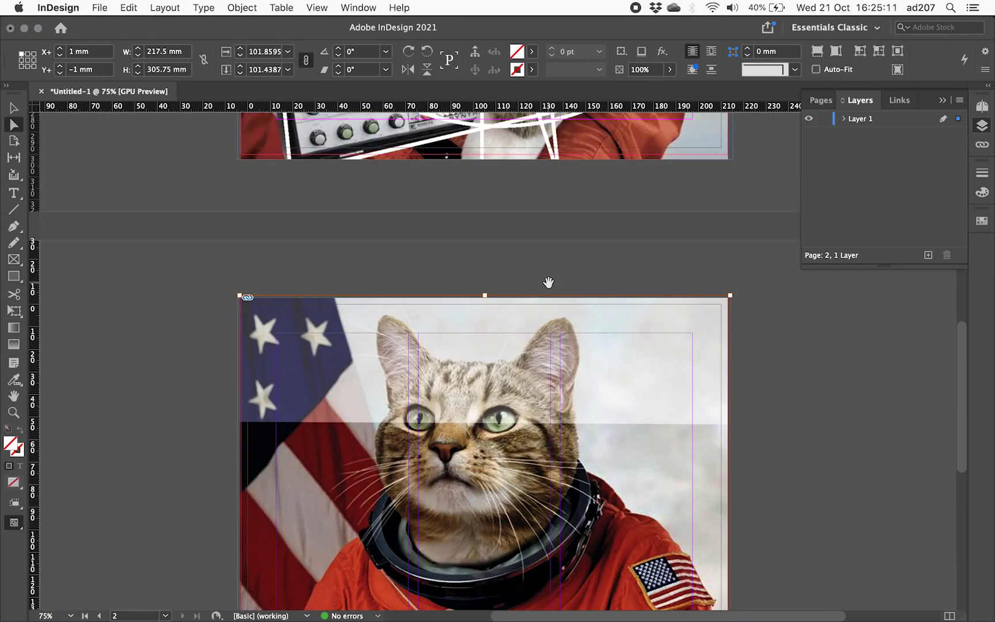
scroll(549, 282, down, 5)
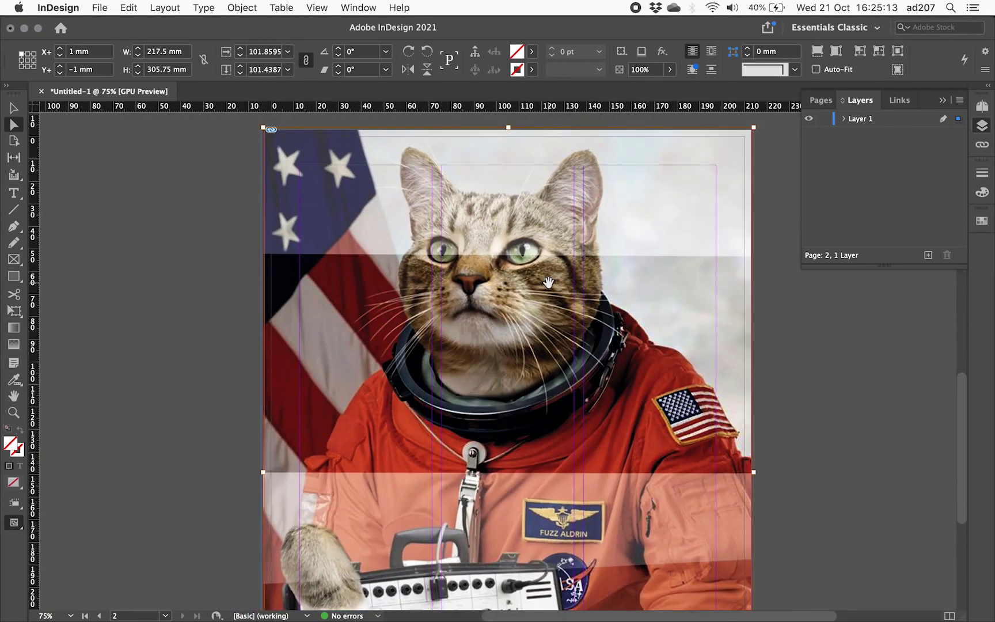
scroll(548, 282, down, 5)
scroll(548, 283, right, 4)
scroll(548, 282, down, 3)
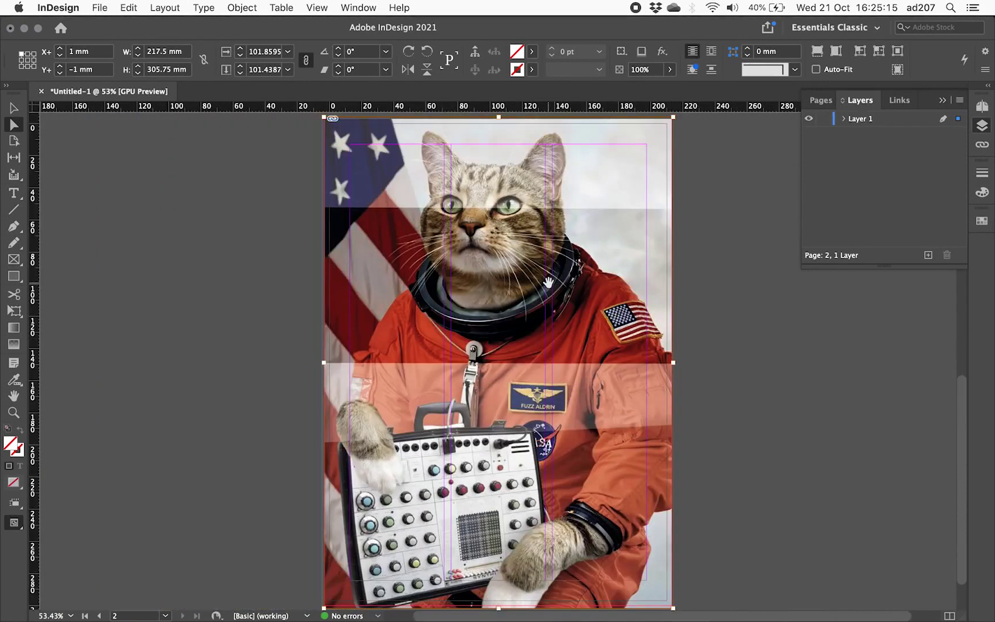
scroll(526, 289, up, 1)
scroll(526, 290, left, 2)
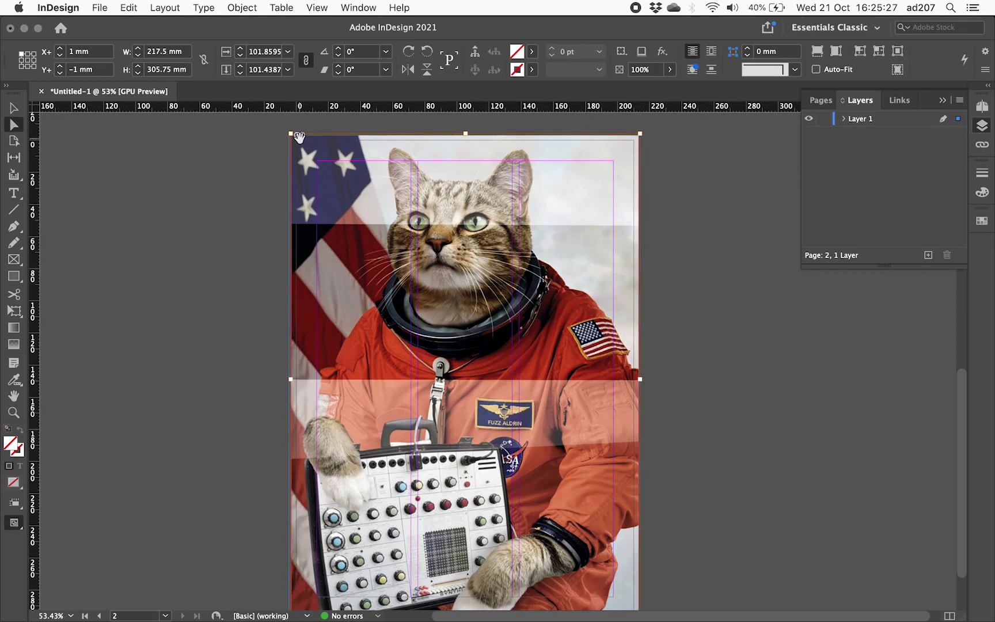
key(super+equal)
key(super+equal)
key(super+equal)
scroll(299, 138, up, 10)
scroll(300, 137, left, 4)
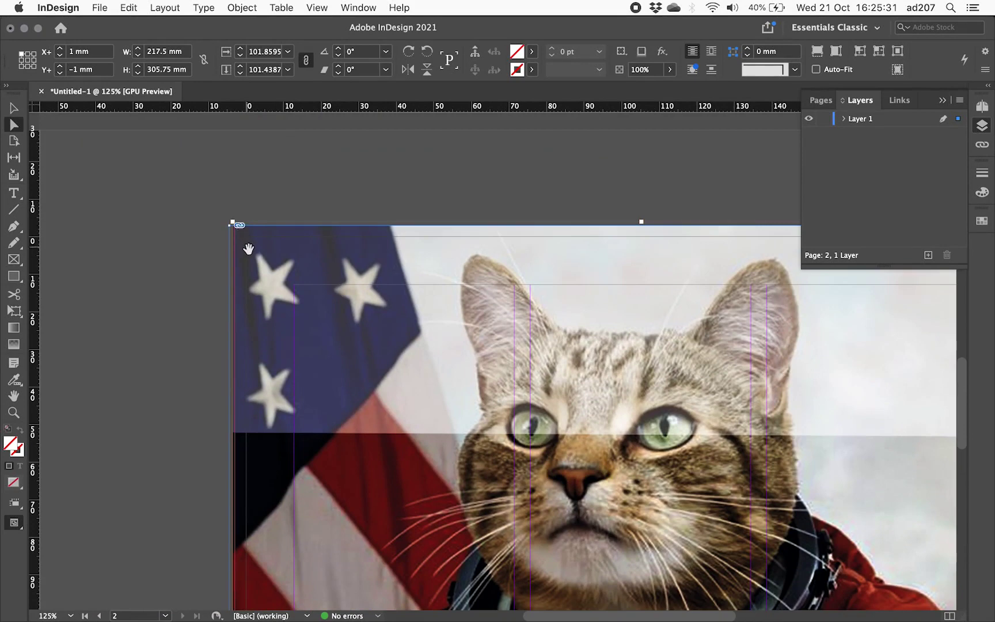
- Switch to Photoshop, show the grid copy layer and save the file
key(super+Tab)
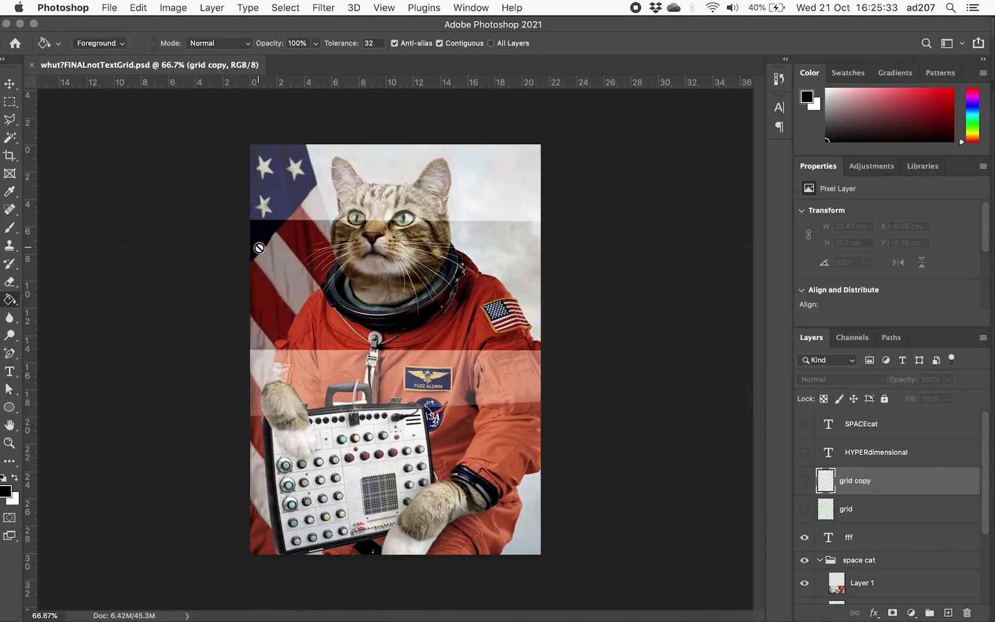
click(805, 483)
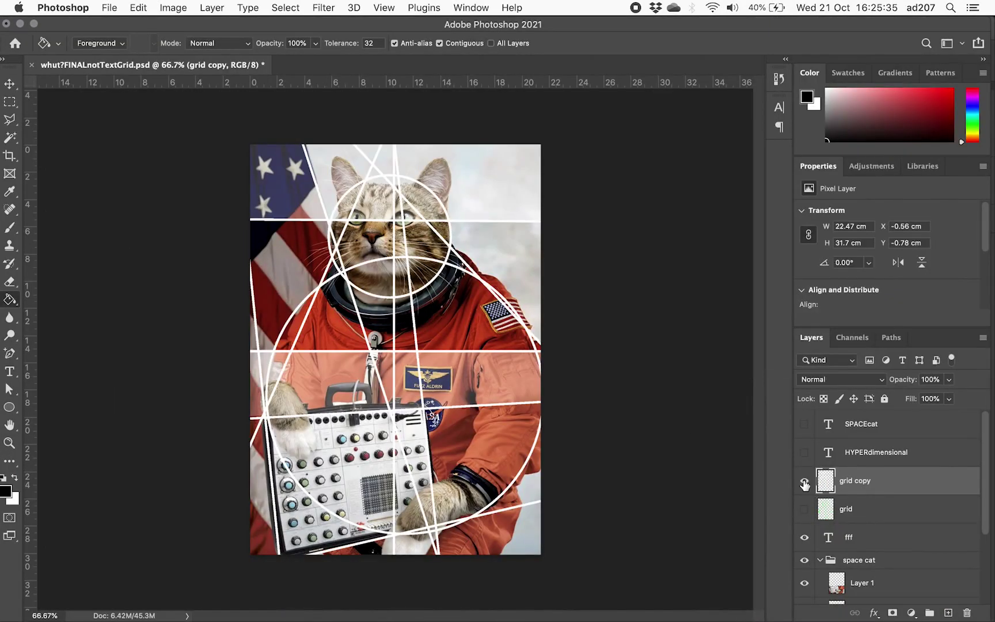
key(super+s)
- Switch back to InDesign and update the modified link of the page 2 image
key(super+Tab)
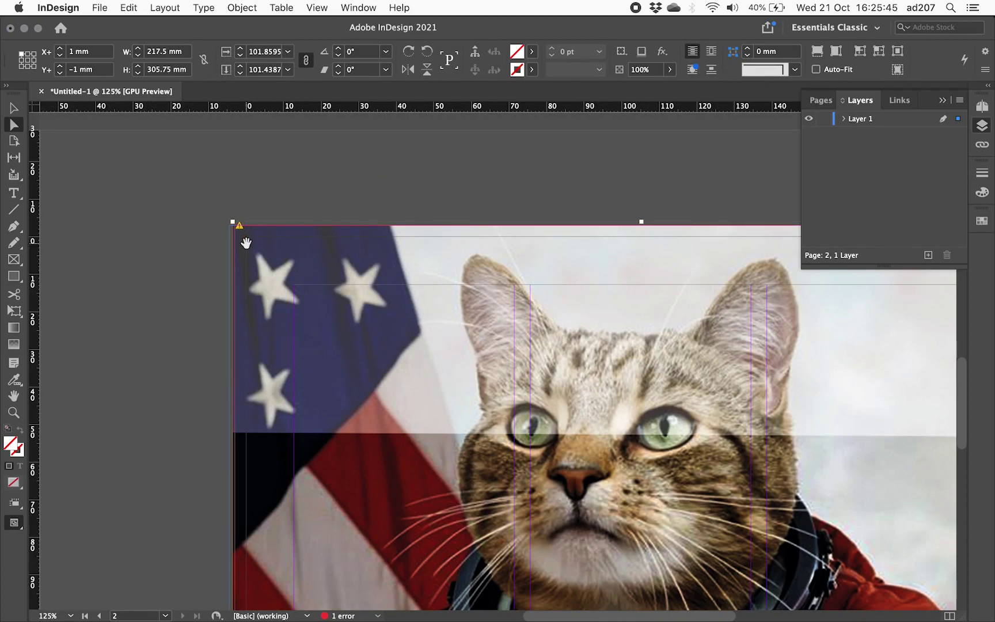
click(239, 226)
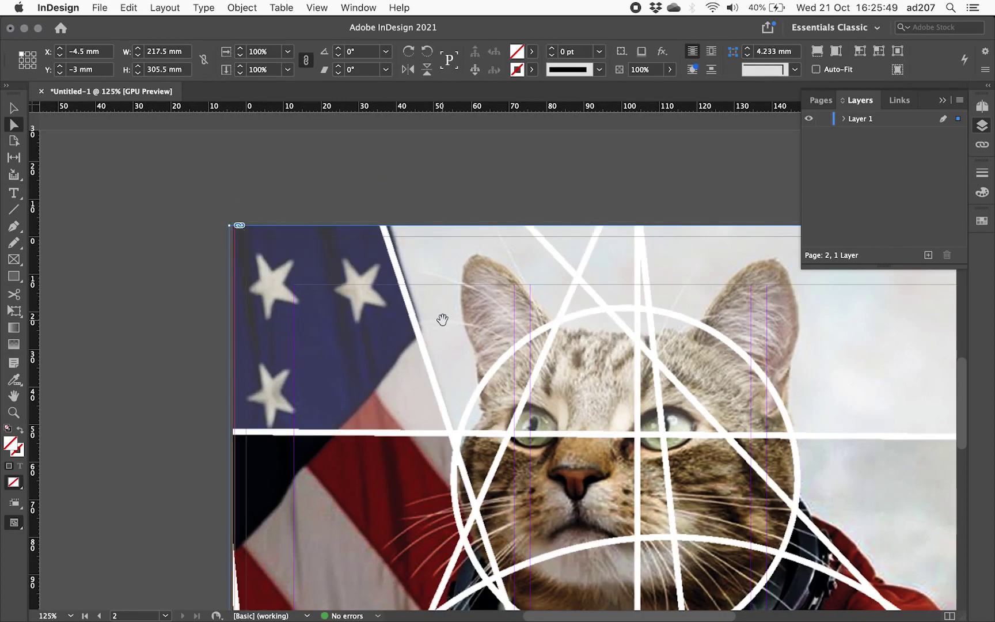
- Switch to Photoshop, hide the grid copy layer and save the file, then return to InDesign with page 2's link updated
key(super+Tab)
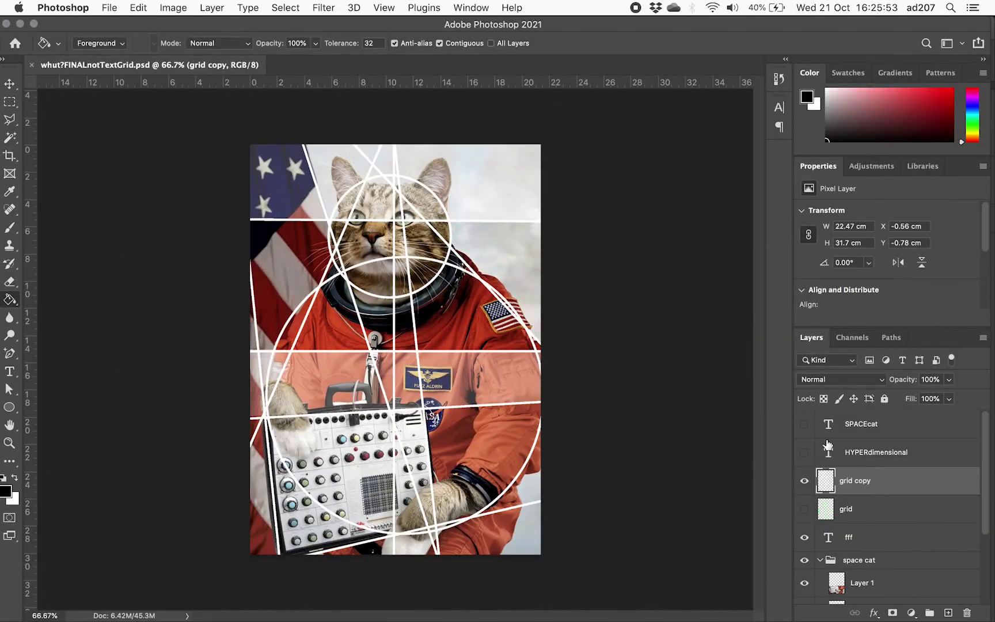
click(805, 480)
key(super+Tab)
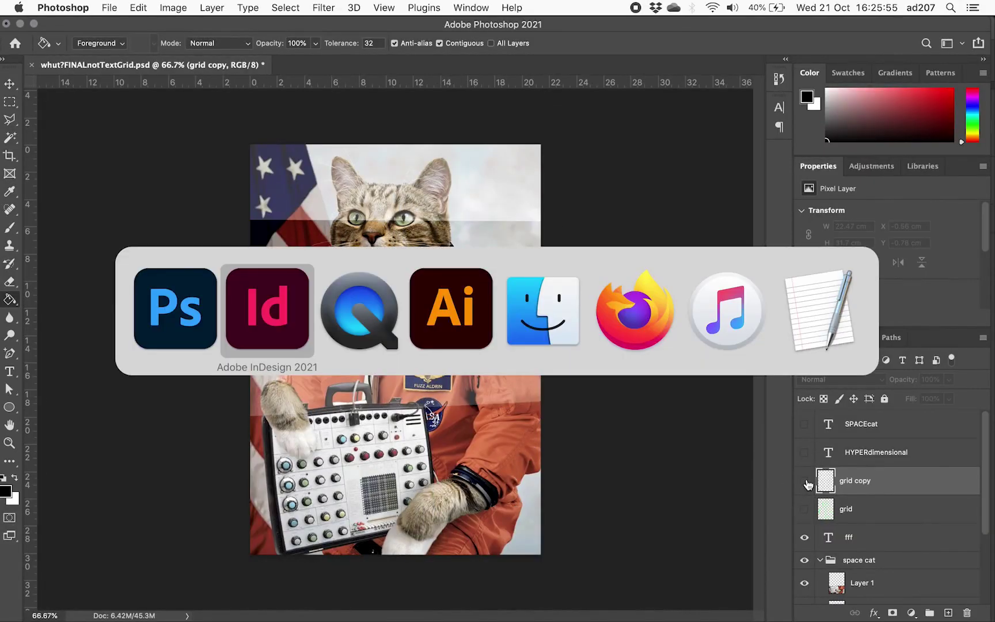
key(super+shift+Tab)
key(super+s)
key(super+Tab)
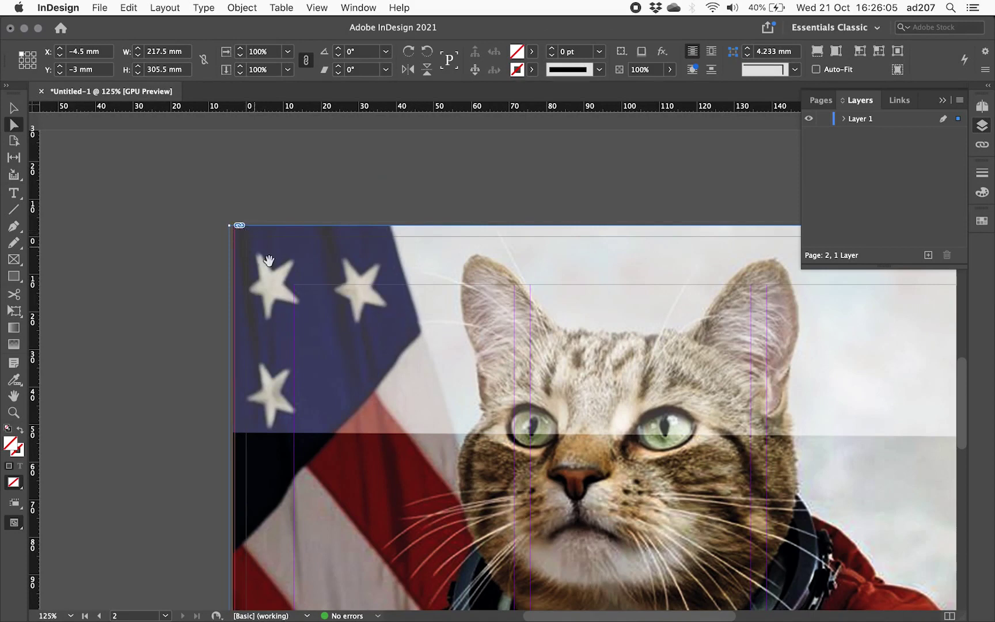
scroll(302, 318, right, 5)
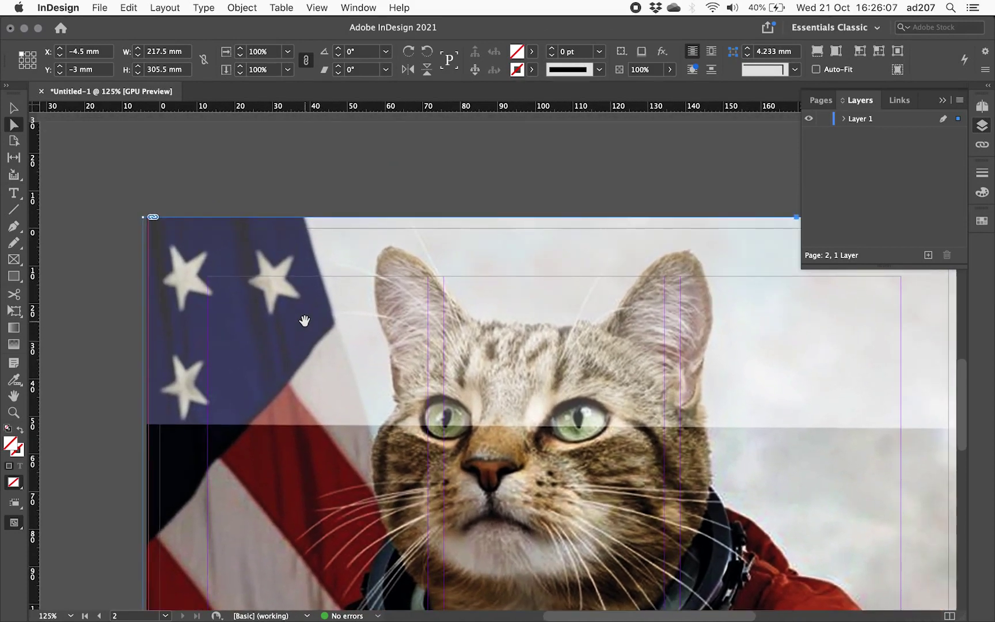
scroll(304, 321, down, 5)
scroll(304, 321, up, 2)
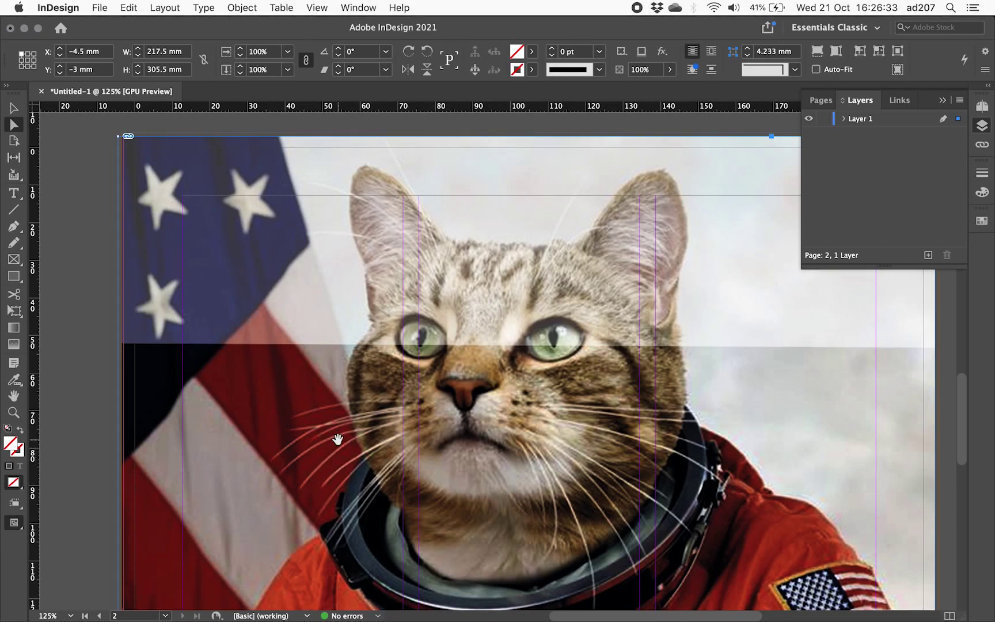
key(super+0)
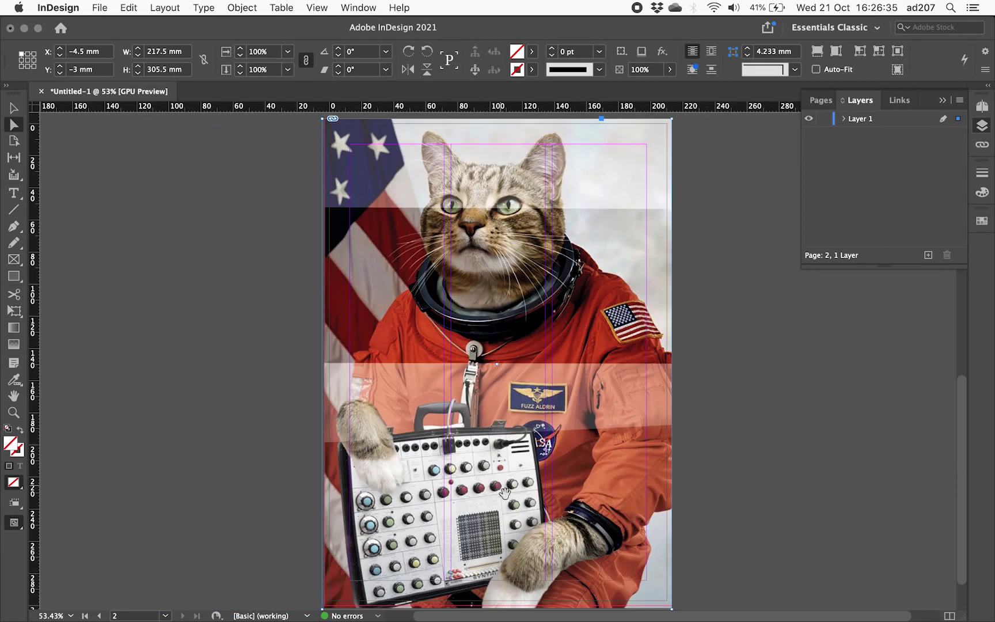
- Switch to Photoshop, show the grid copy layer, and toggle the space cat artwork off and back on to compare
key(super+Tab)
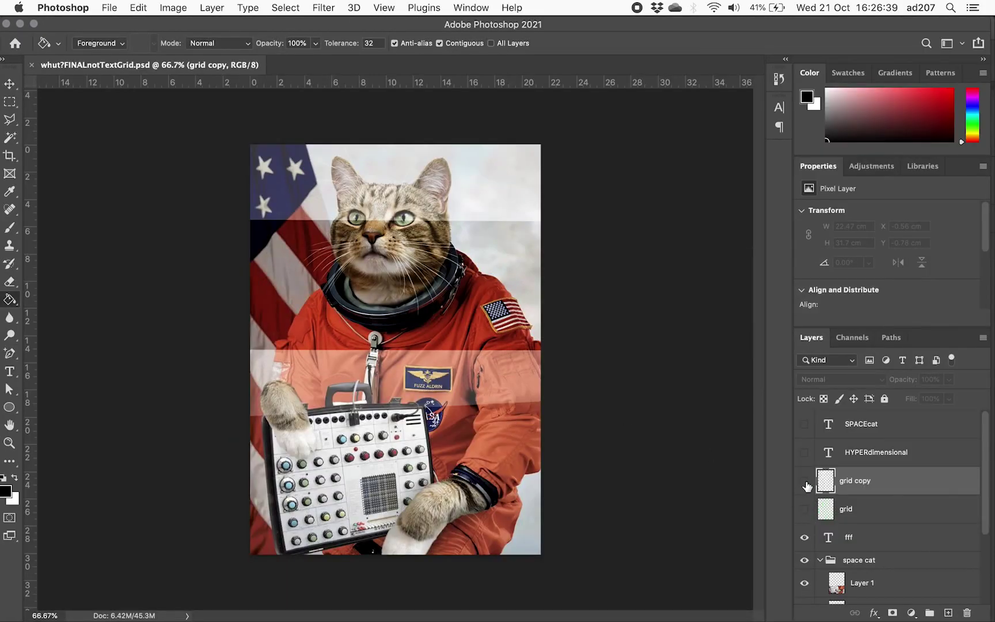
click(805, 481)
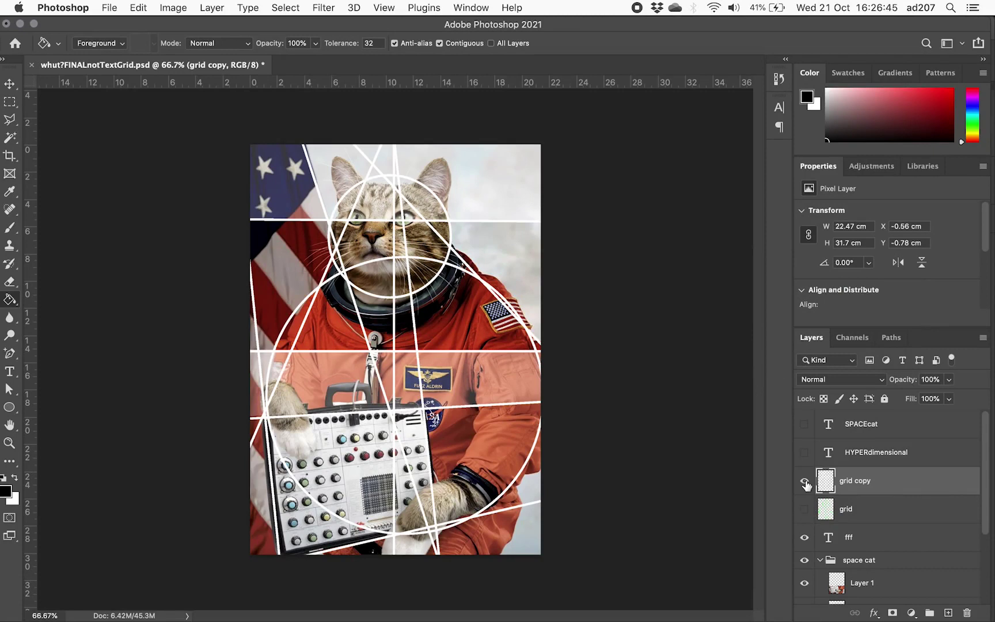
click(805, 583)
click(805, 583)
click(804, 561)
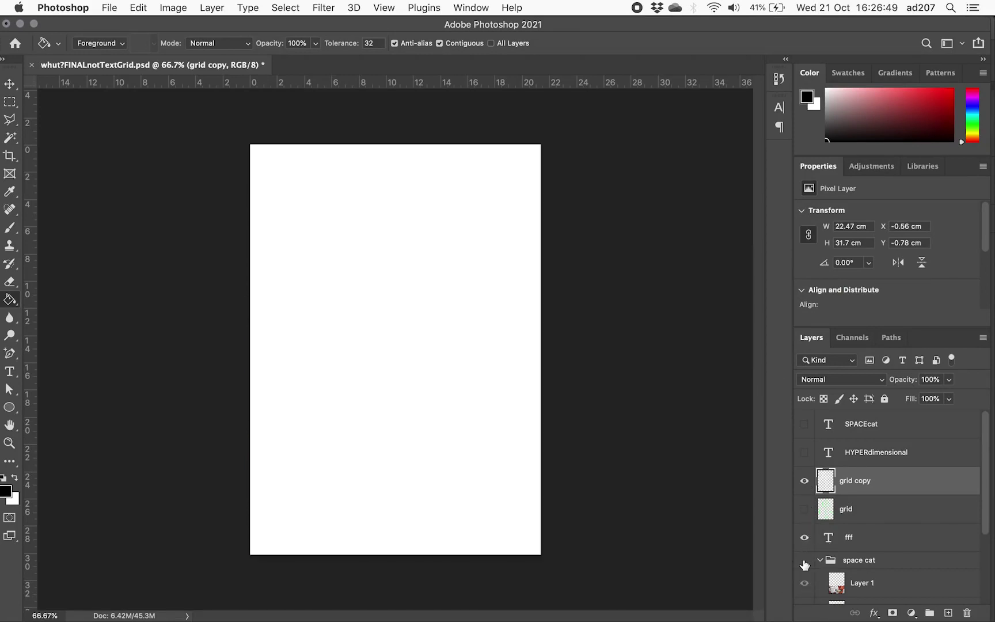
click(804, 561)
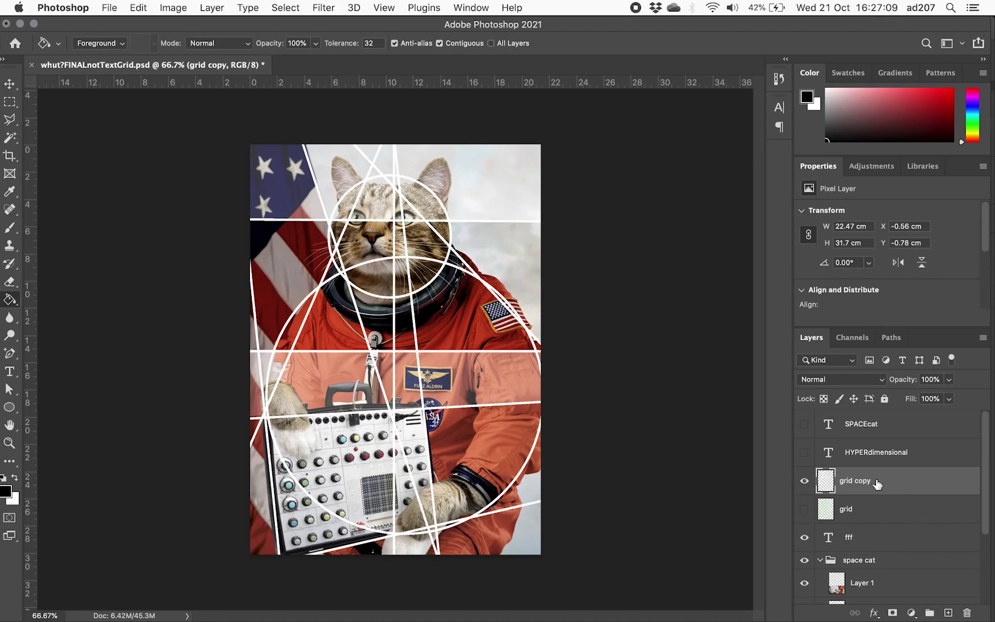
- Duplicate the grid copy layer and invert the duplicate so its white lines turn black
drag(894, 483, 902, 473)
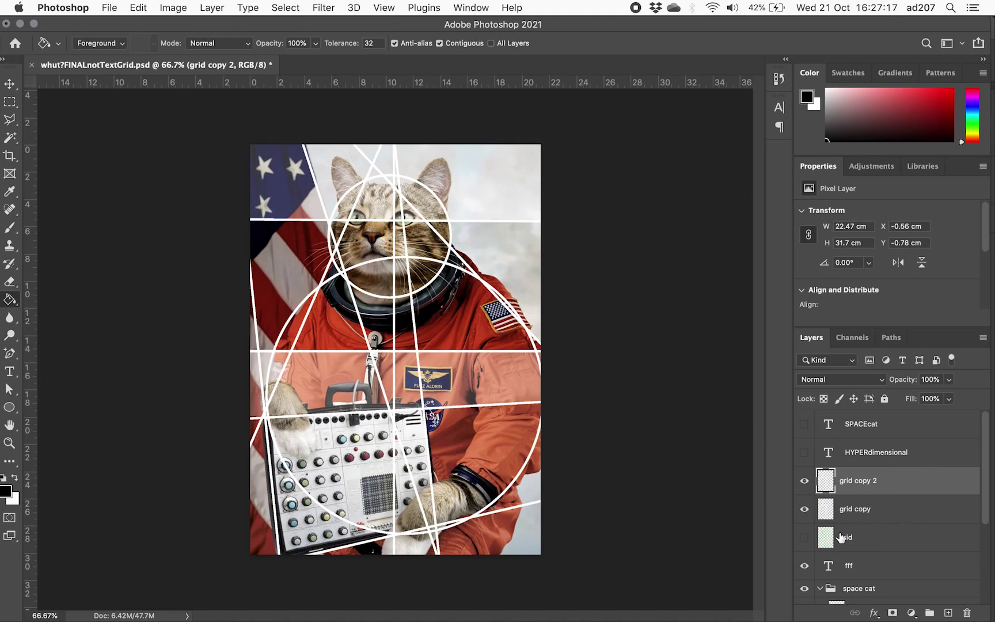
key(super+i)
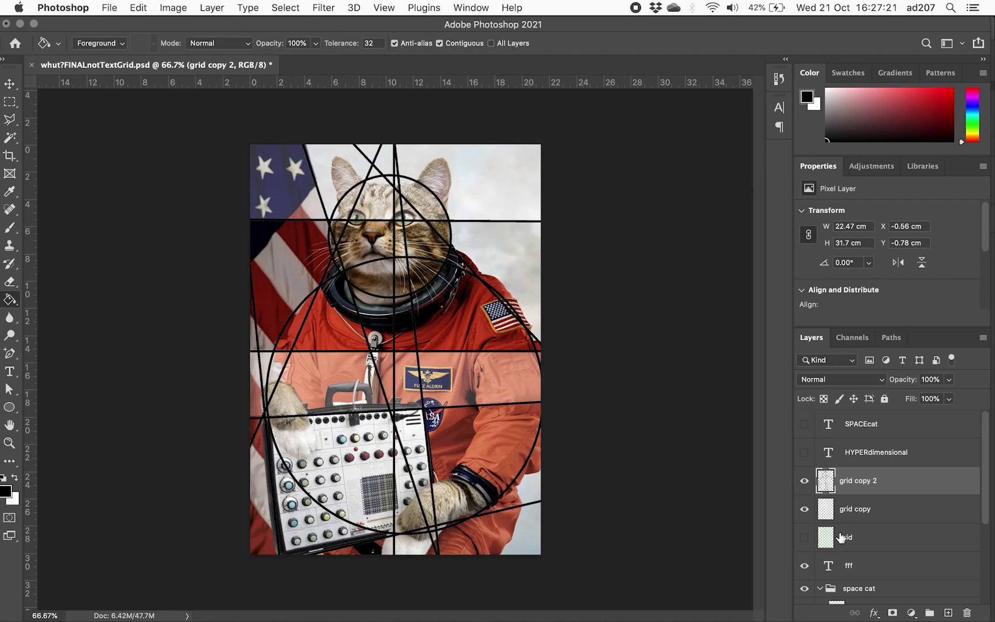
- Copy the entire inverted grid layer, paste it into the blank Illustrator document and inspect its line edges up close
key(super+a)
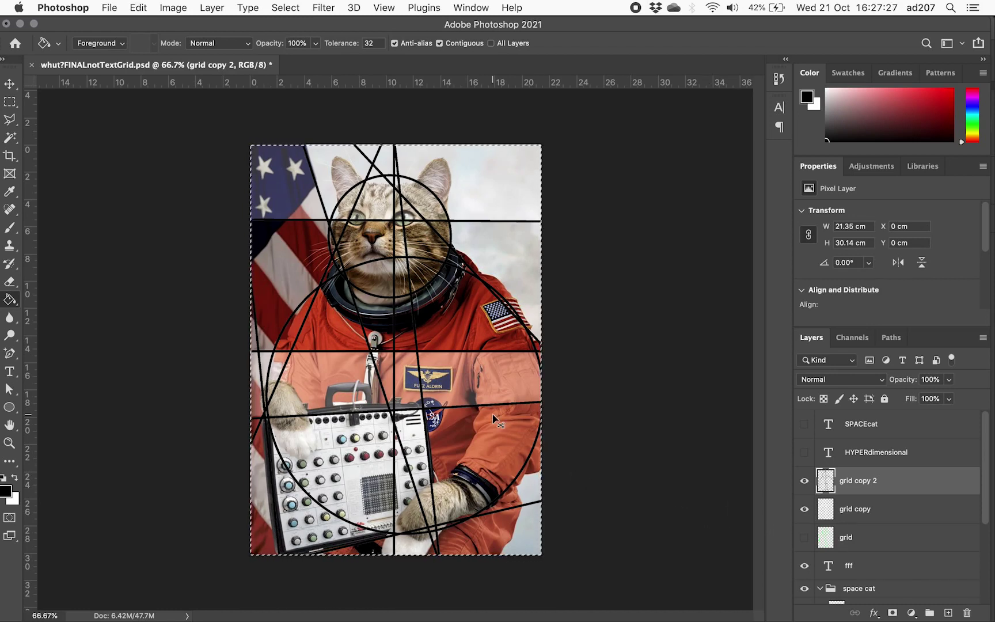
key(super+Tab)
key(super+Tab)
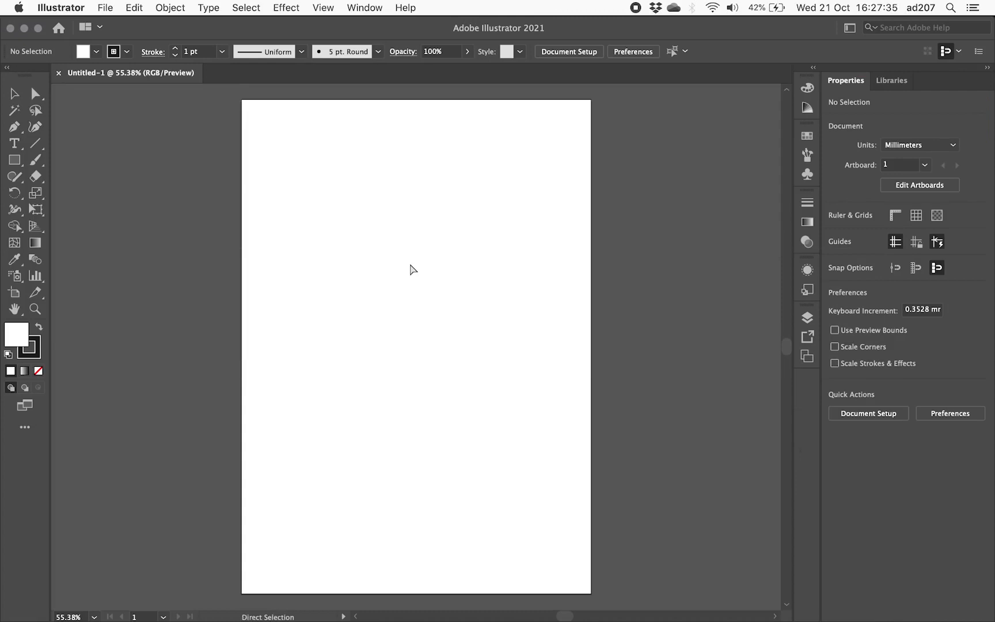
key(super+v)
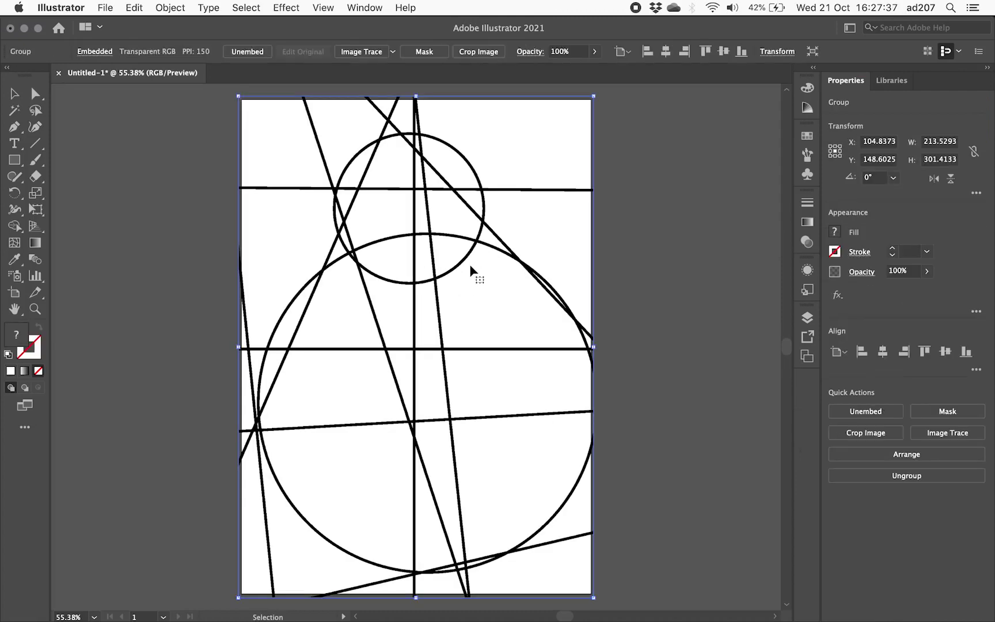
key(super+equal)
key(super+equal)
key(super+equal)
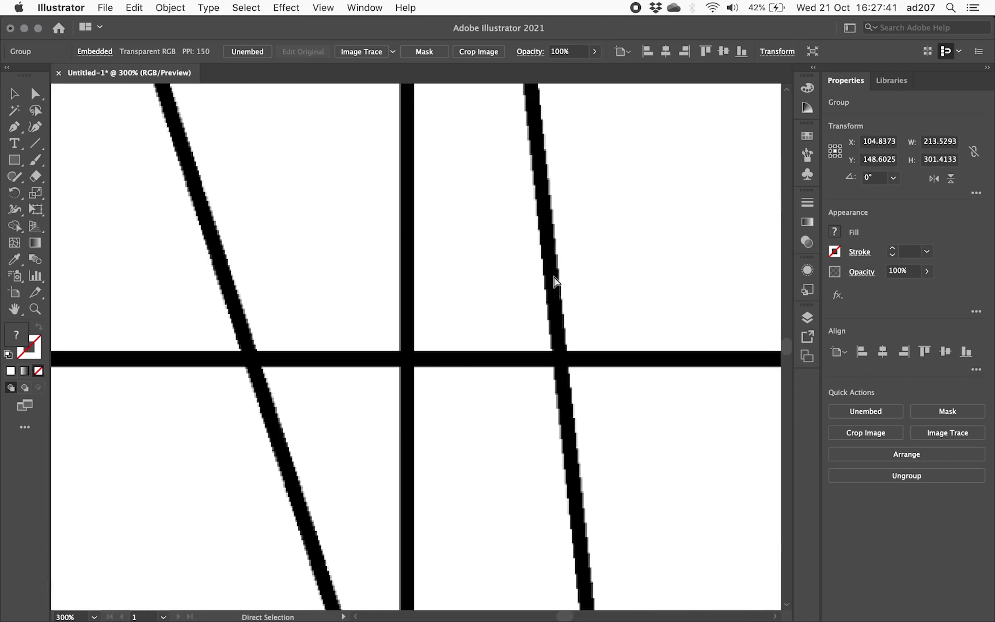
key(super+0)
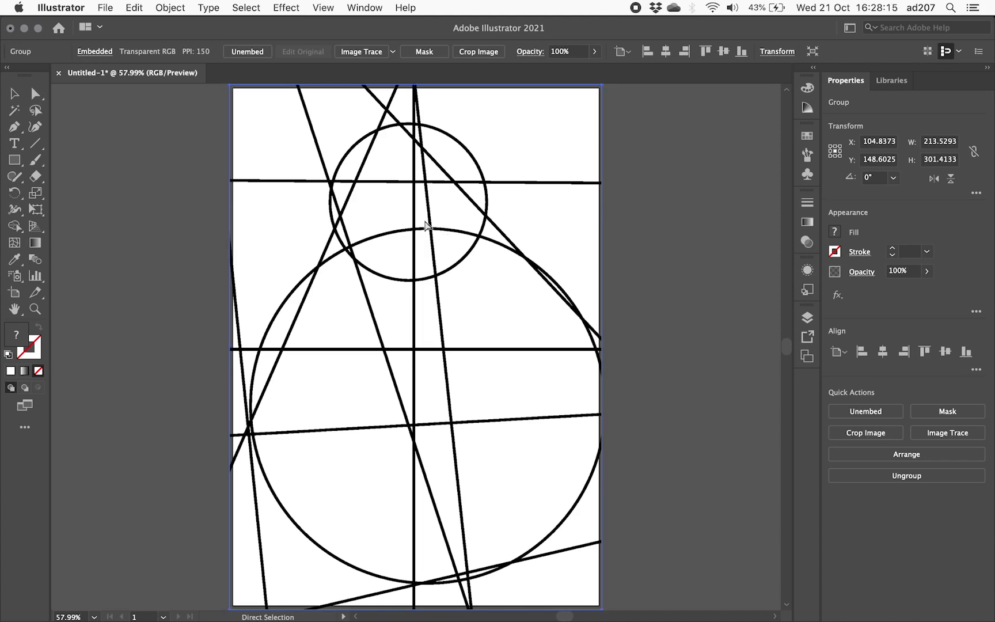
- Switch to InDesign and examine the edges of the white grid lines and the HYPERdimensional text on page 1
key(super+Tab)
key(super+Tab)
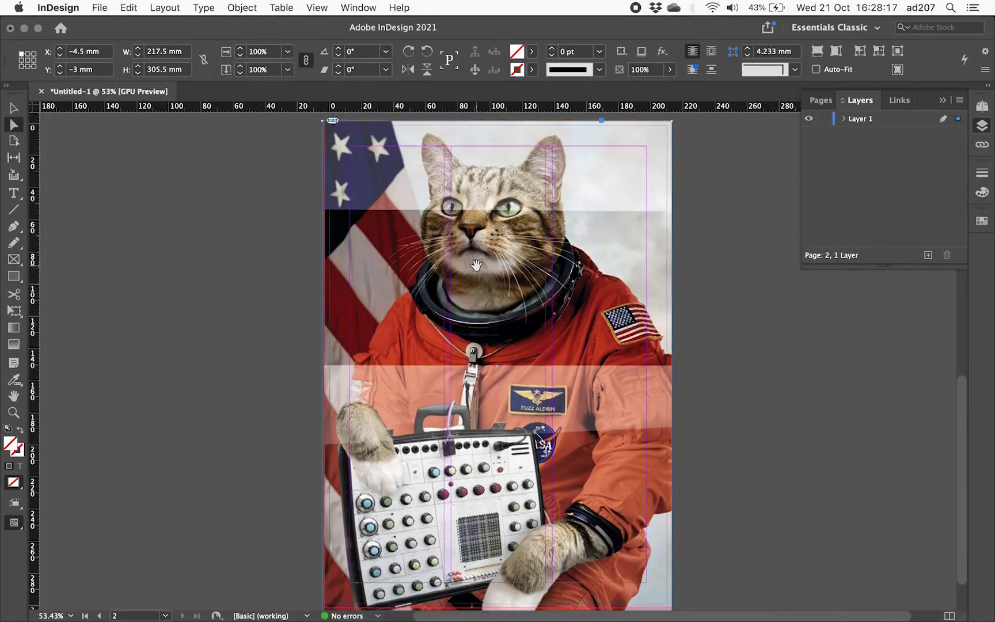
scroll(478, 265, up, 8)
scroll(561, 244, up, 5)
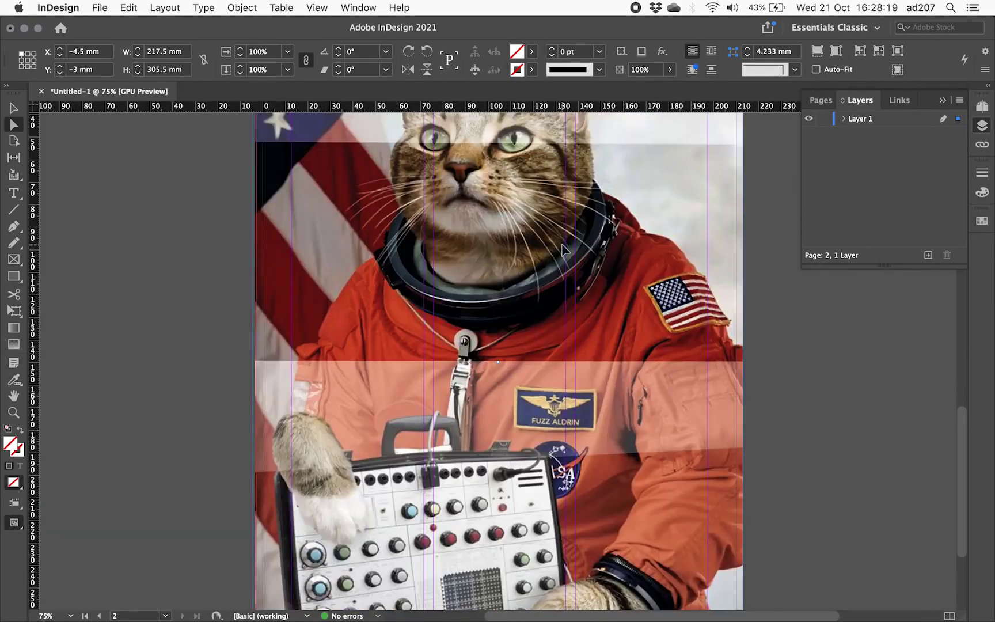
scroll(561, 244, down, 1)
scroll(561, 244, down, 5)
scroll(562, 244, up, 12)
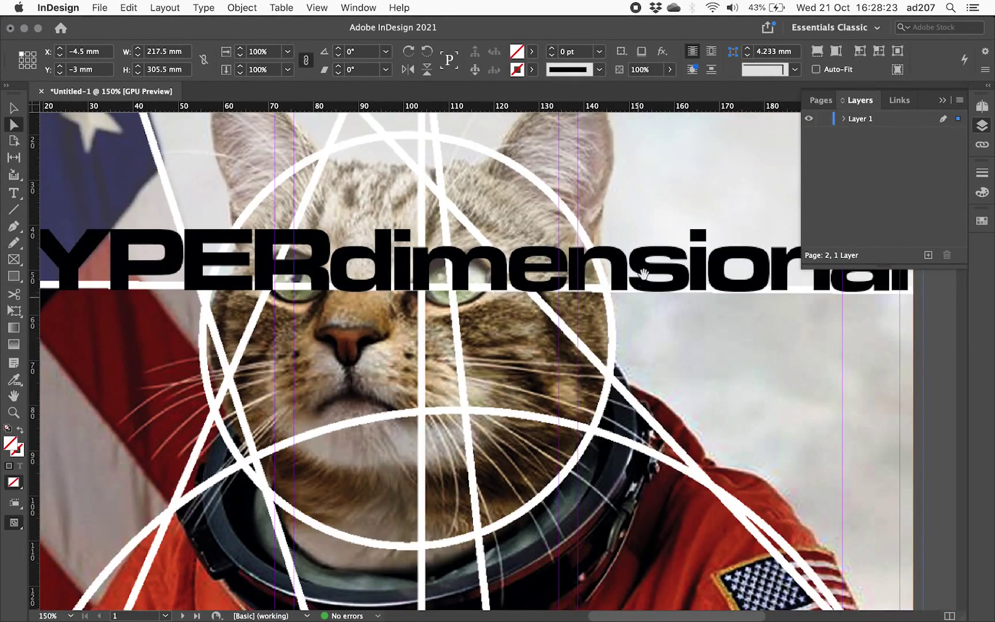
key(super+equal)
scroll(653, 275, up, 5)
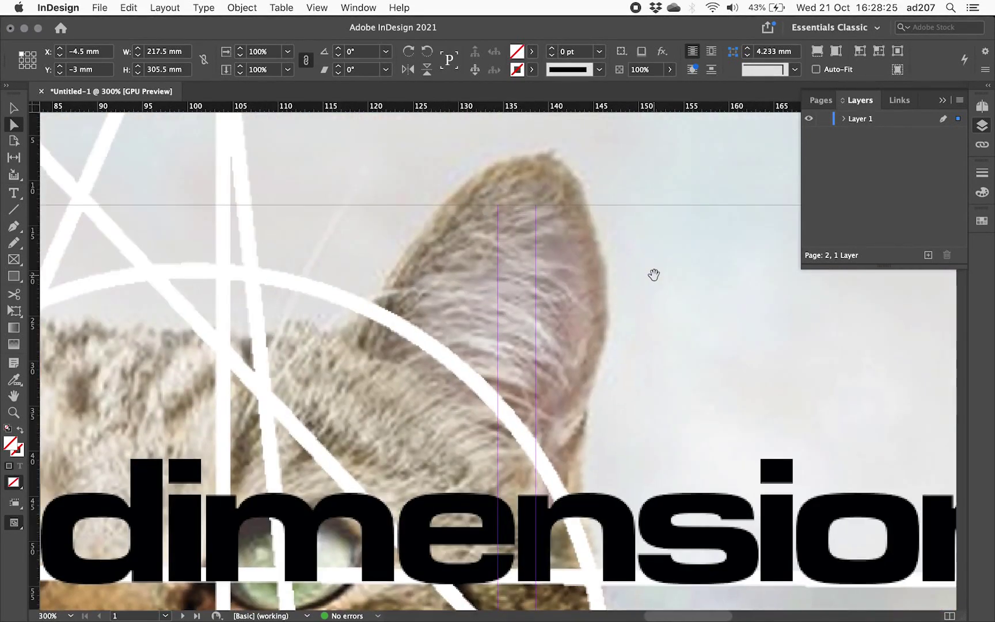
scroll(653, 275, down, 5)
key(super+equal)
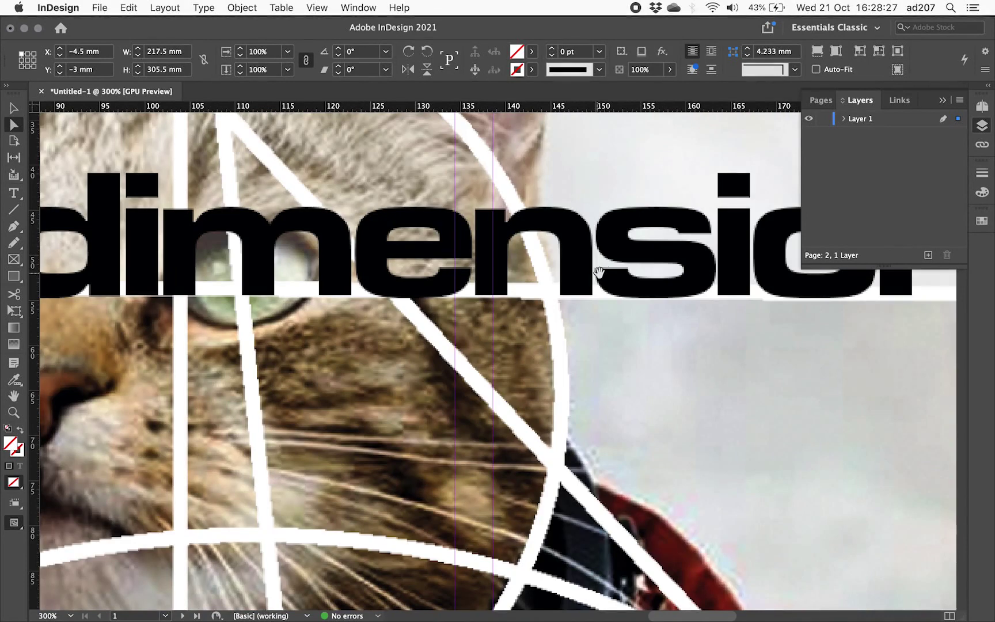
key(super+0)
click(258, 385)
- Switch to Illustrator, apply Image Trace to the pasted grid and move the trace partly off the artboard's left edge
key(super+Tab)
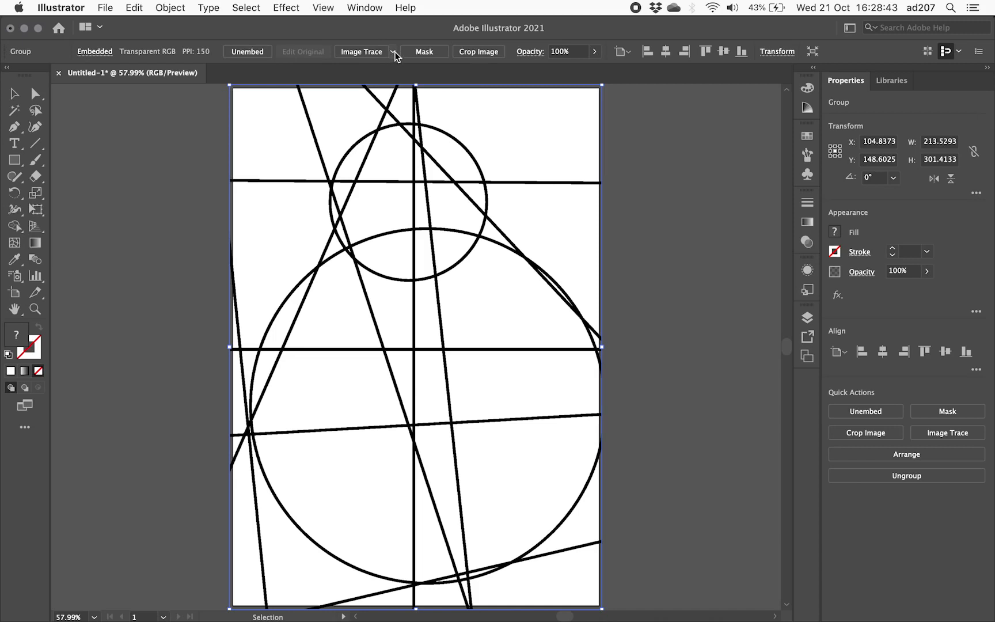
click(361, 52)
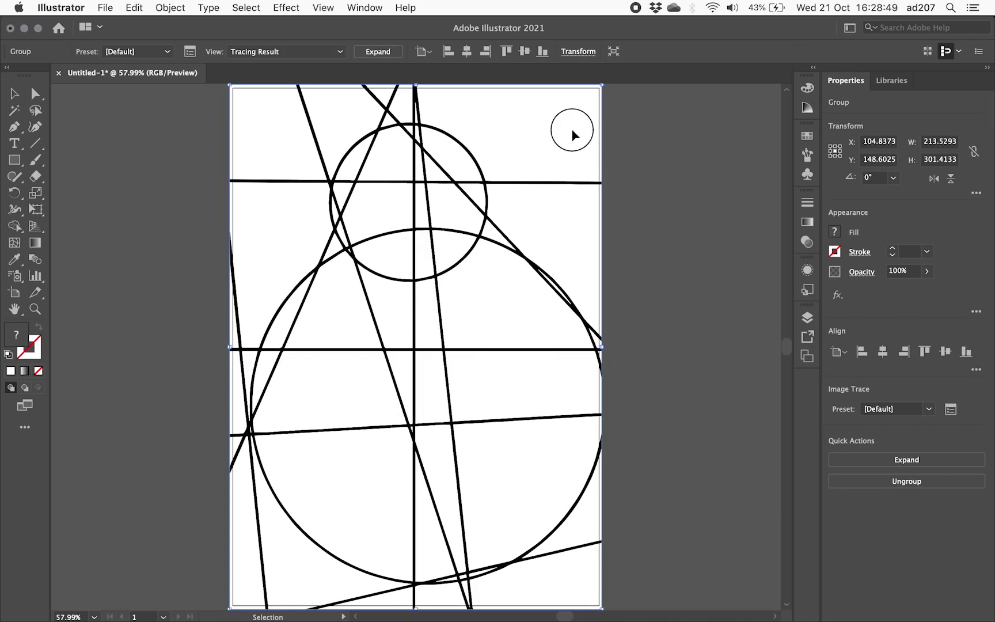
mouse_move(572, 134)
mouse_down()
mouse_move(529, 155)
mouse_move(428, 157)
mouse_up()
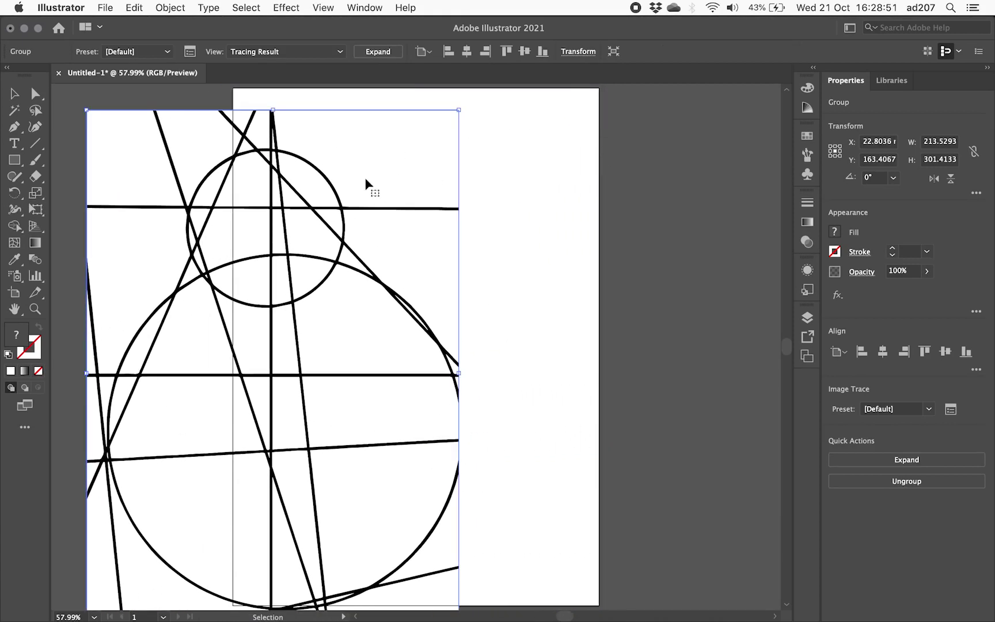
- Keep the grid trace on the Default preset's settings and enable Ignore White in the advanced Image Trace options
click(348, 6)
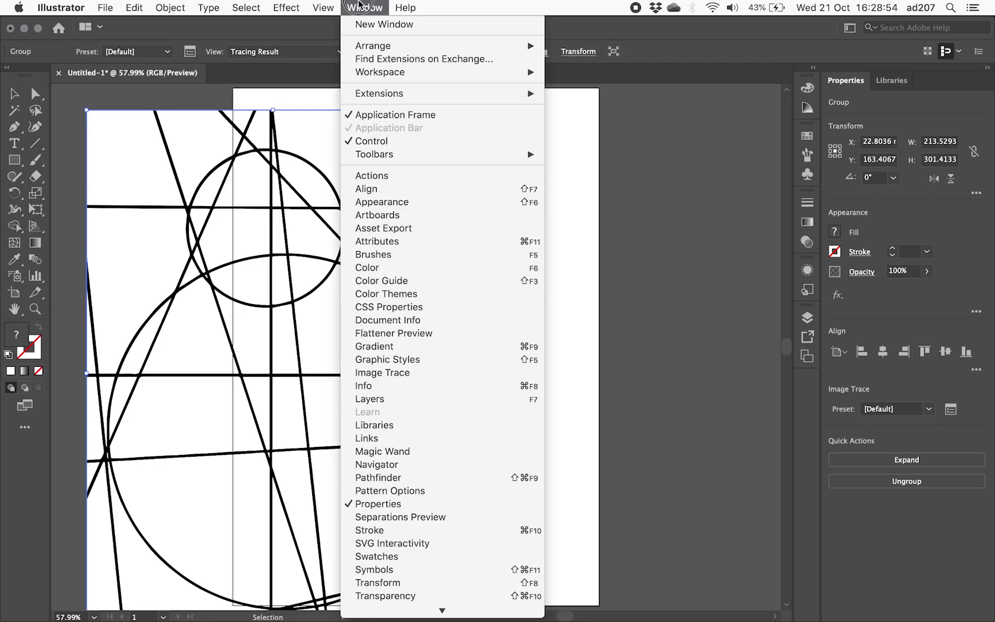
click(402, 375)
drag(633, 119, 574, 111)
click(532, 270)
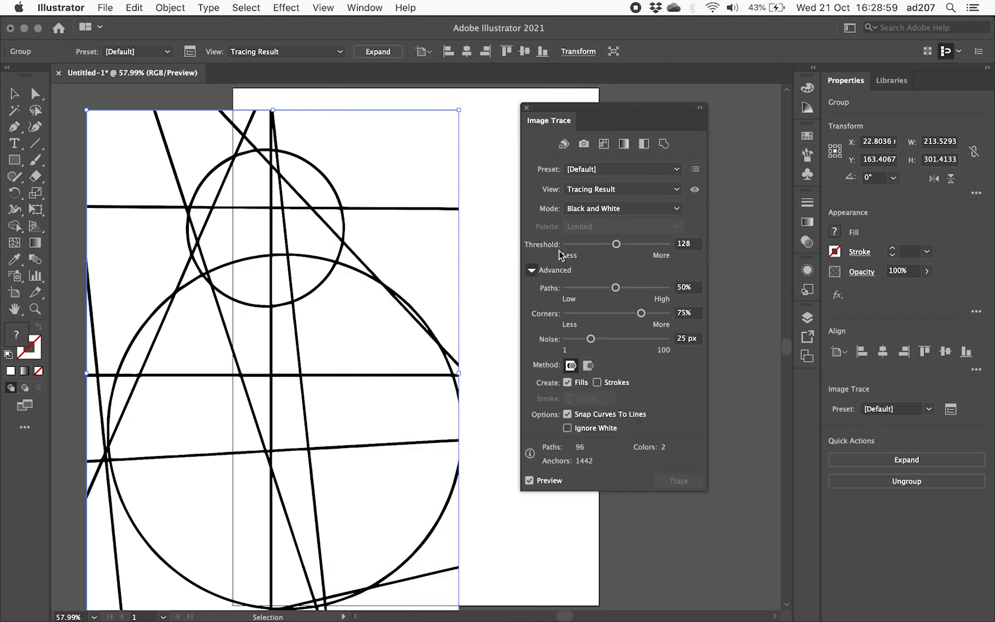
click(605, 169)
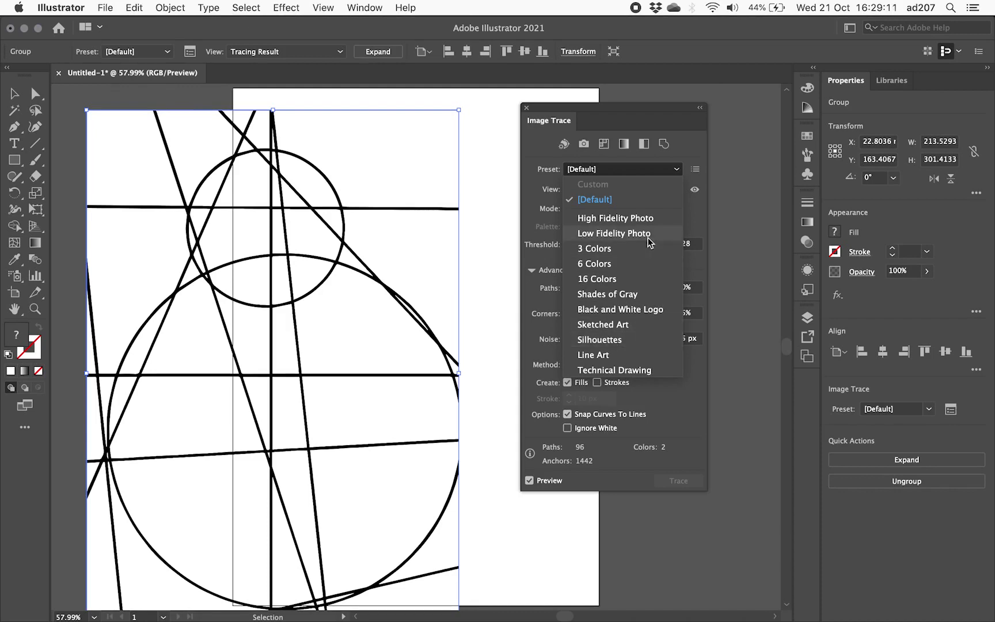
click(611, 199)
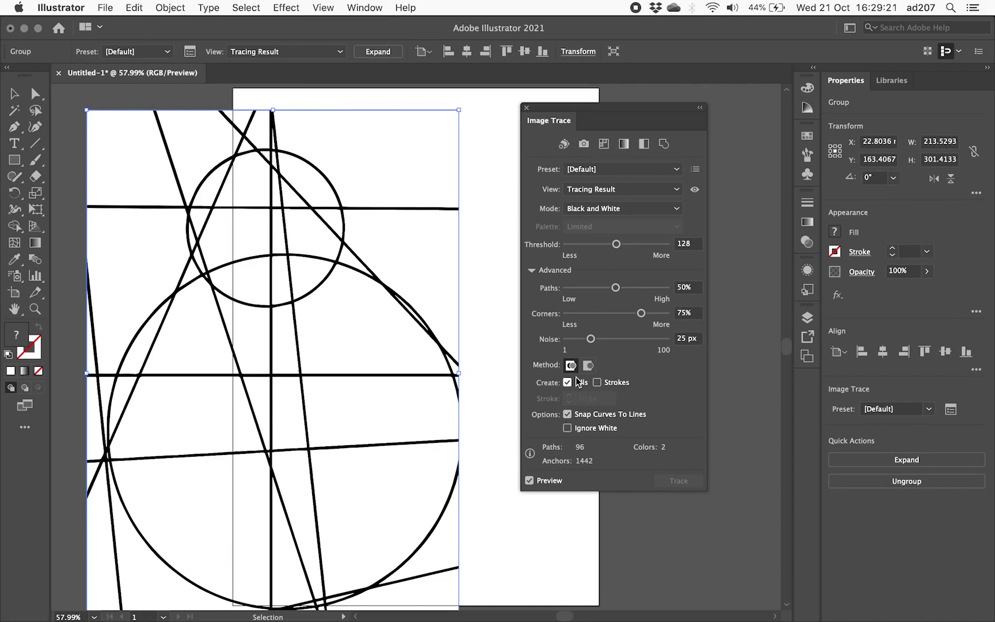
click(567, 429)
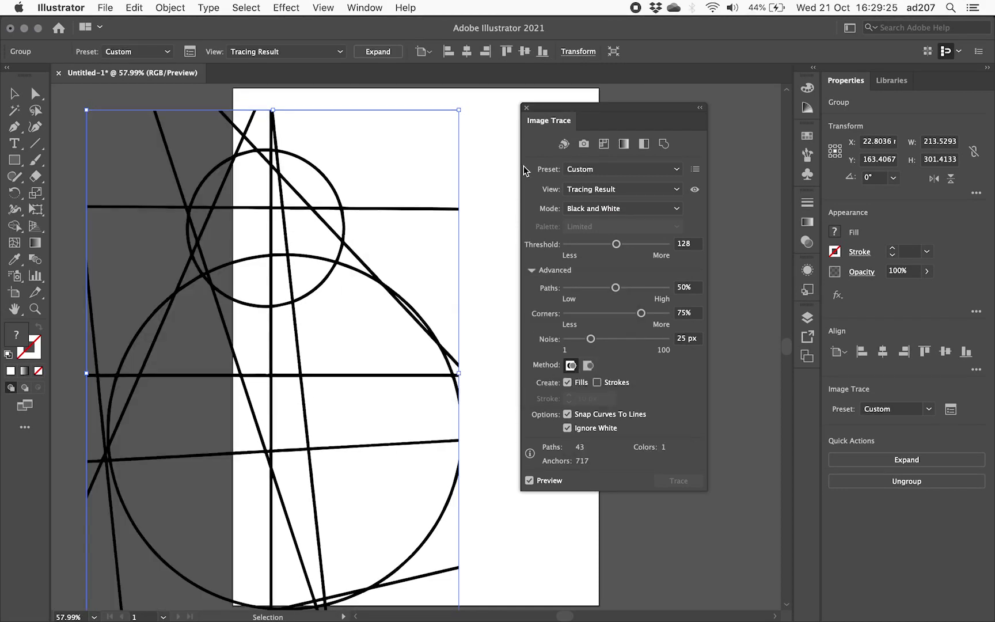
click(525, 108)
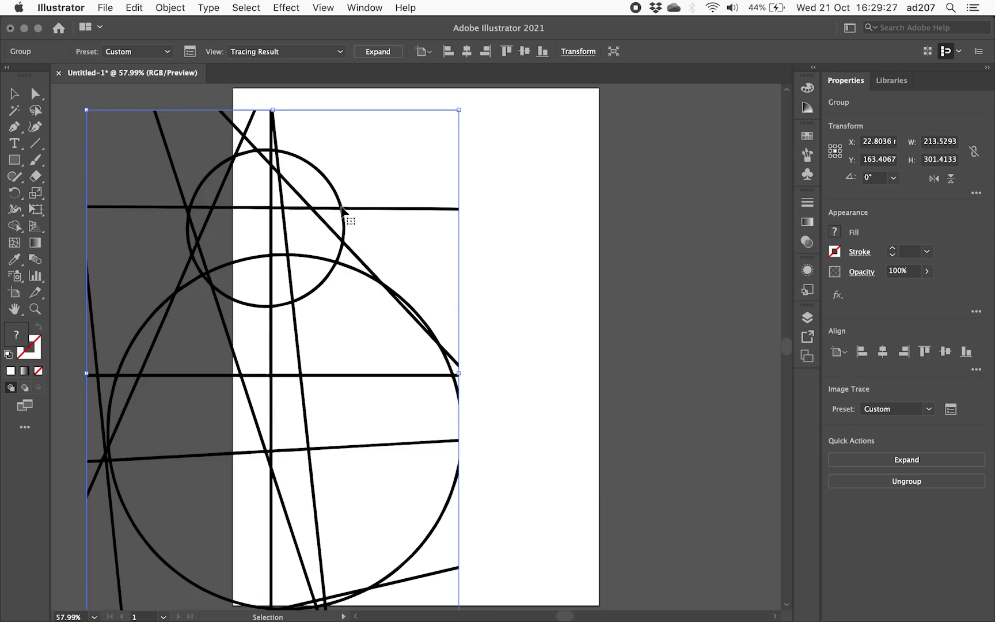
- Move the traced grid back over the artboard and expand it into editable vector paths
mouse_move(341, 210)
mouse_down()
mouse_move(478, 206)
mouse_move(469, 201)
mouse_up()
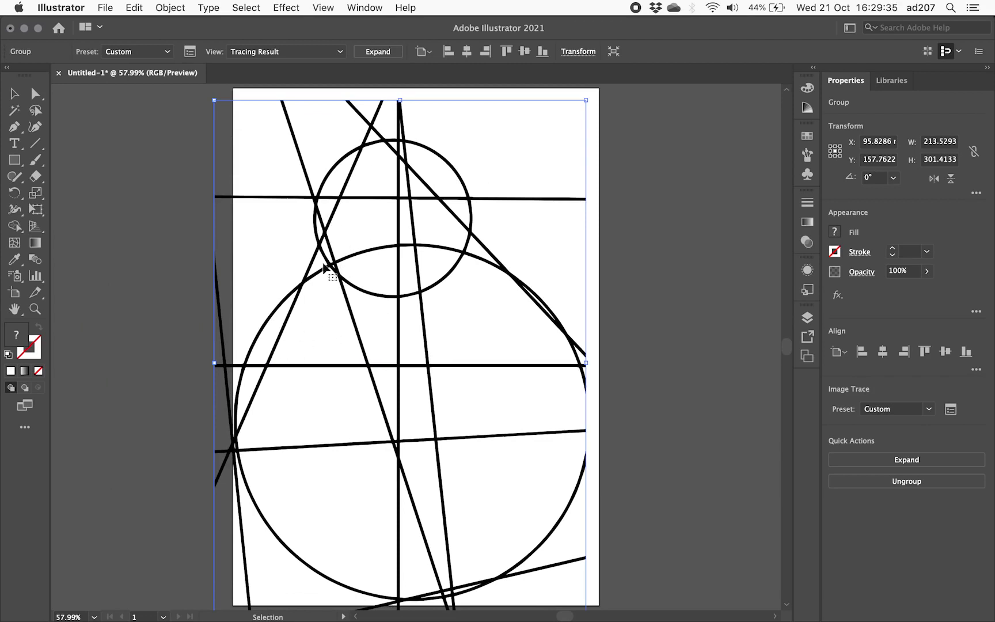
click(376, 52)
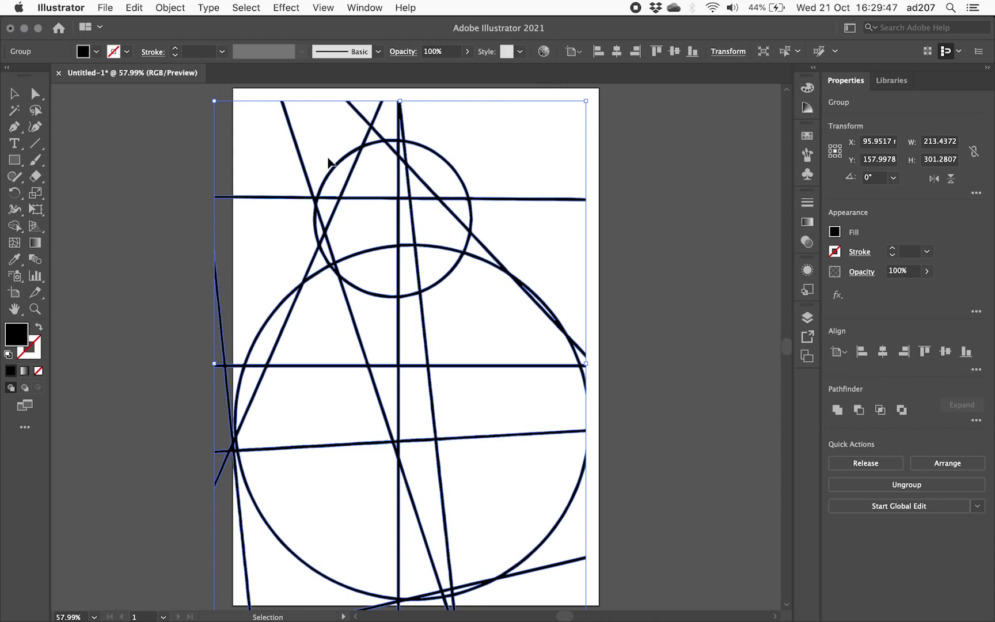
- Change the fill of the expanded grid paths to white
double_click(18, 340)
click(534, 266)
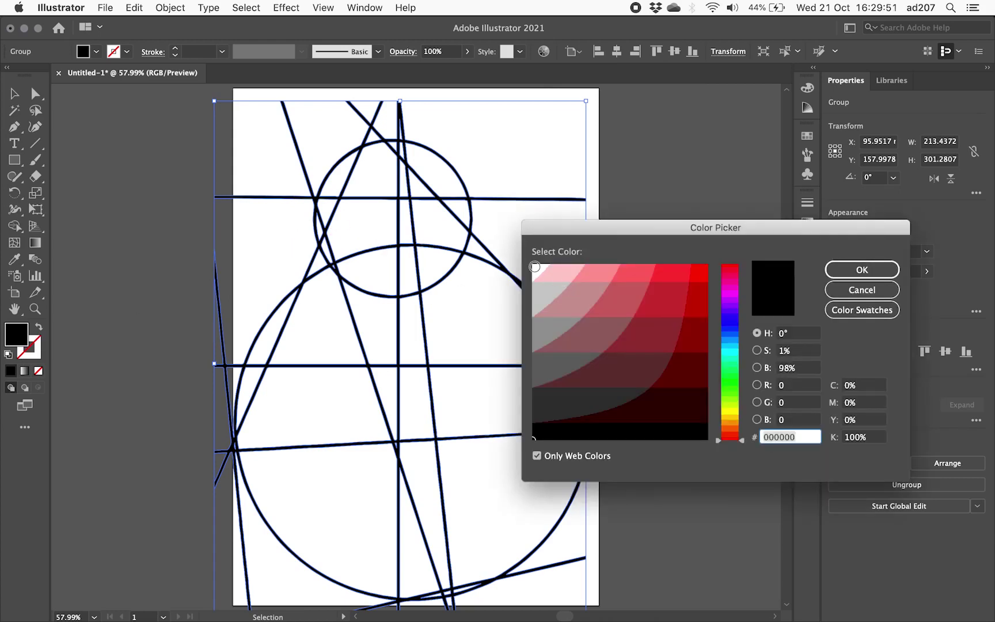
click(862, 270)
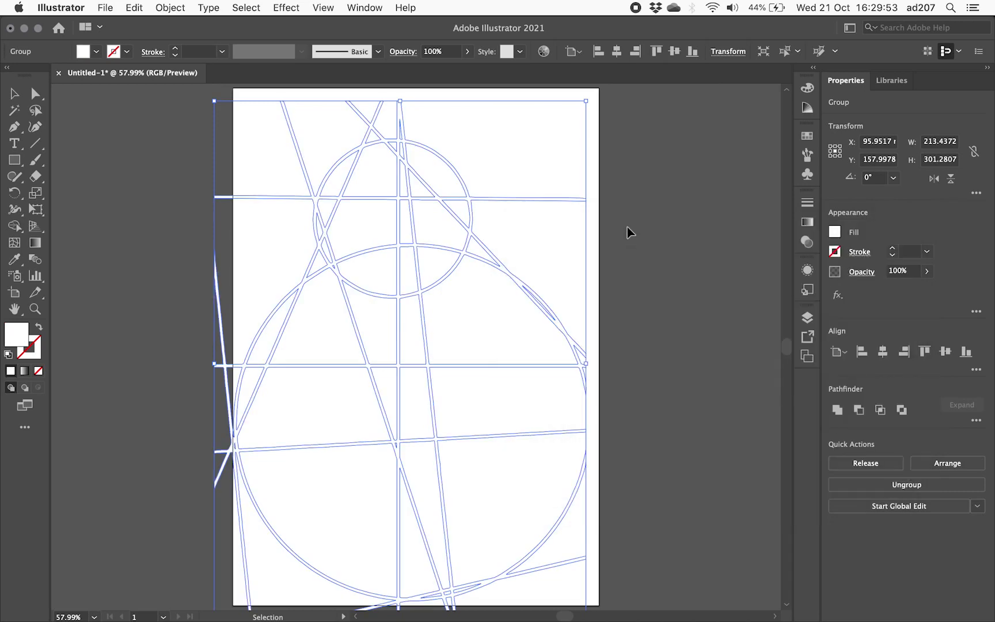
- Switch to InDesign, rename Layer 1 as cat and lock the layer
key(a)
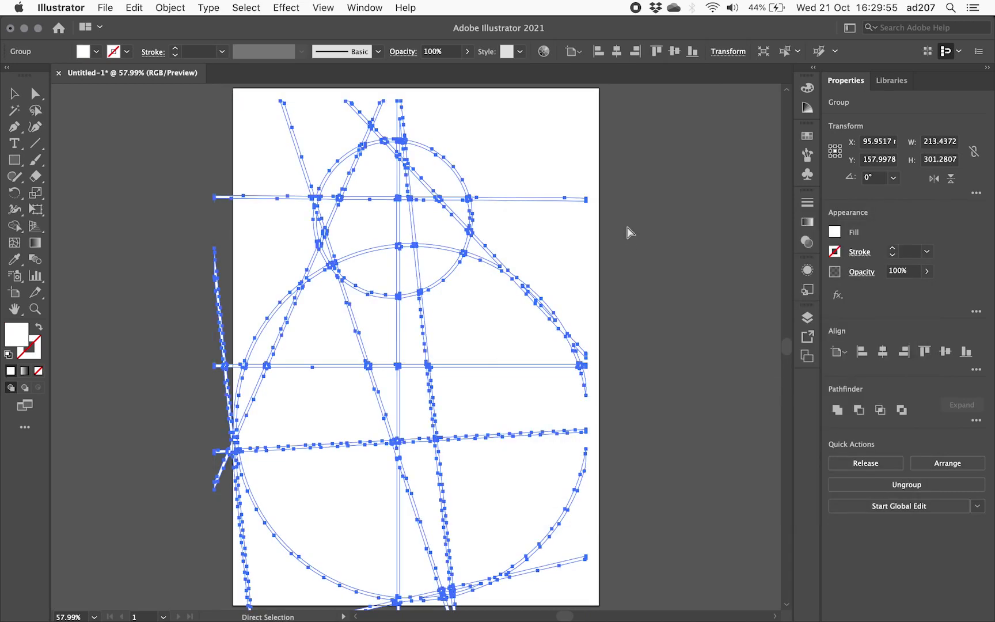
key(super+Tab)
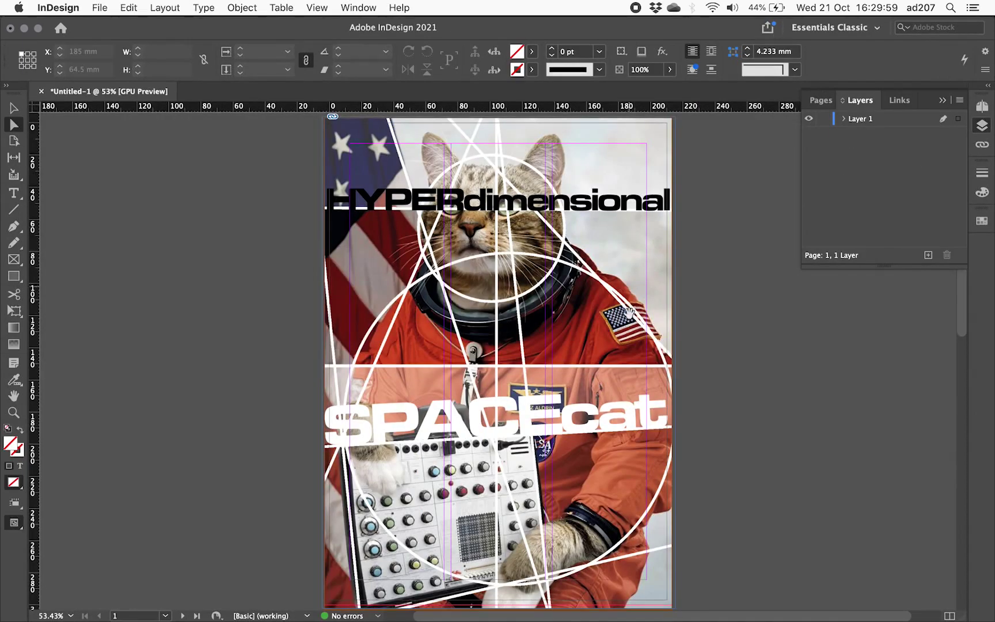
scroll(623, 313, down, 10)
key(super+0)
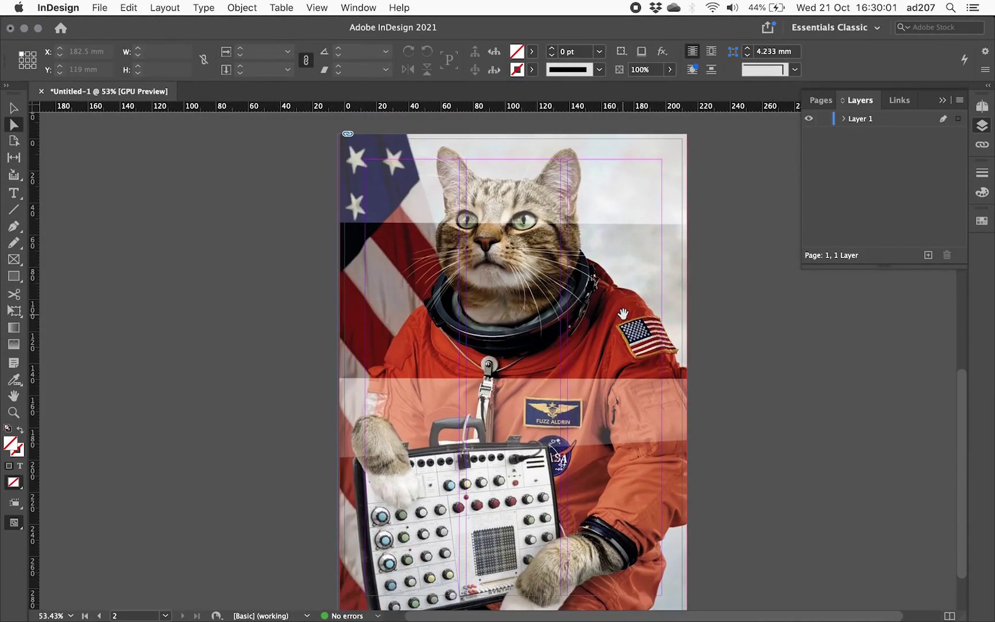
scroll(653, 369, down, 1)
scroll(653, 369, right, 1)
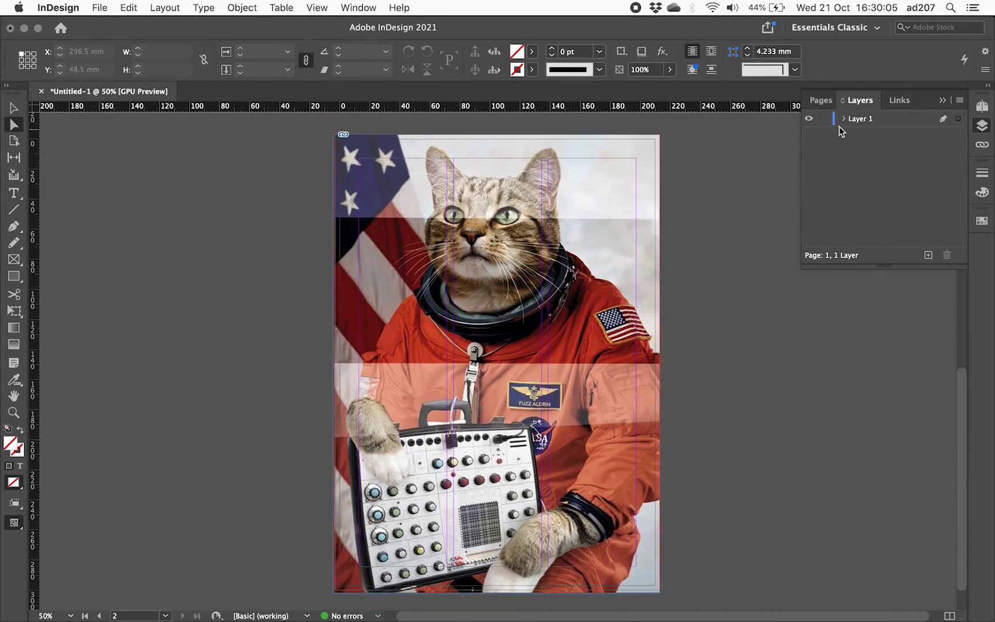
double_click(857, 120)
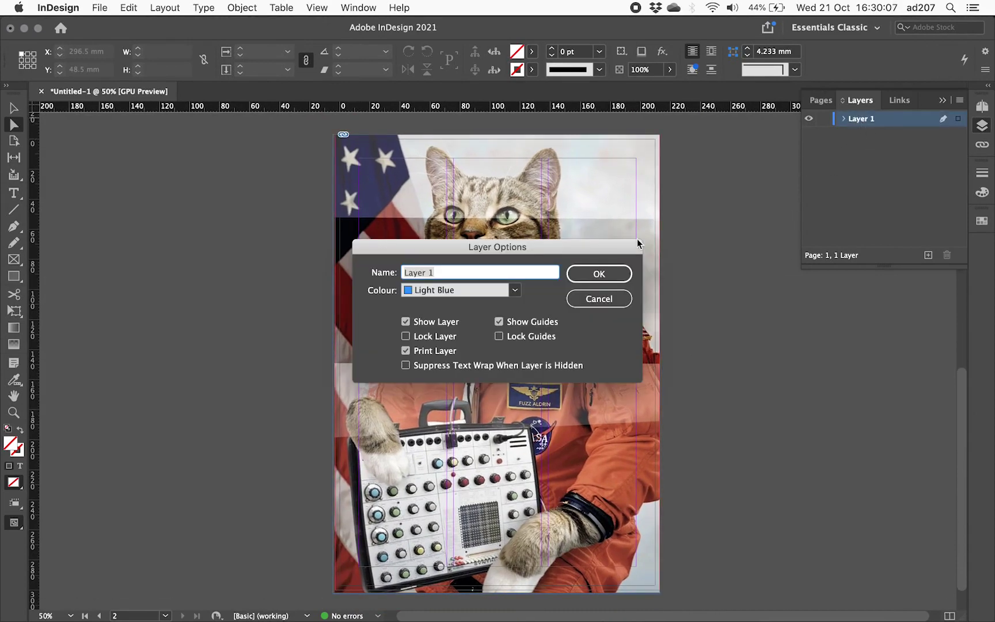
text(cat)
key(Return)
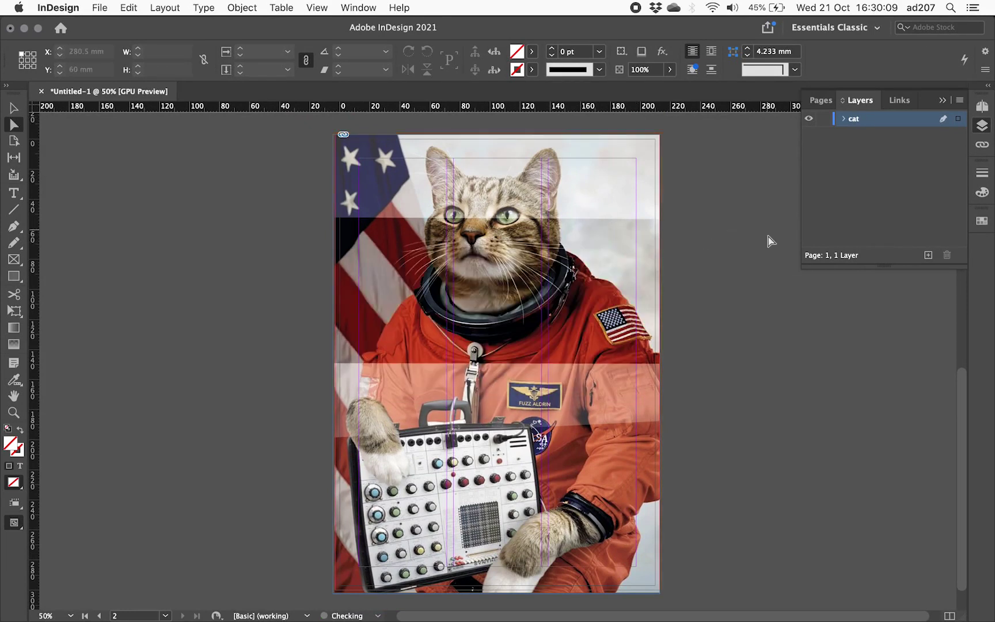
click(824, 119)
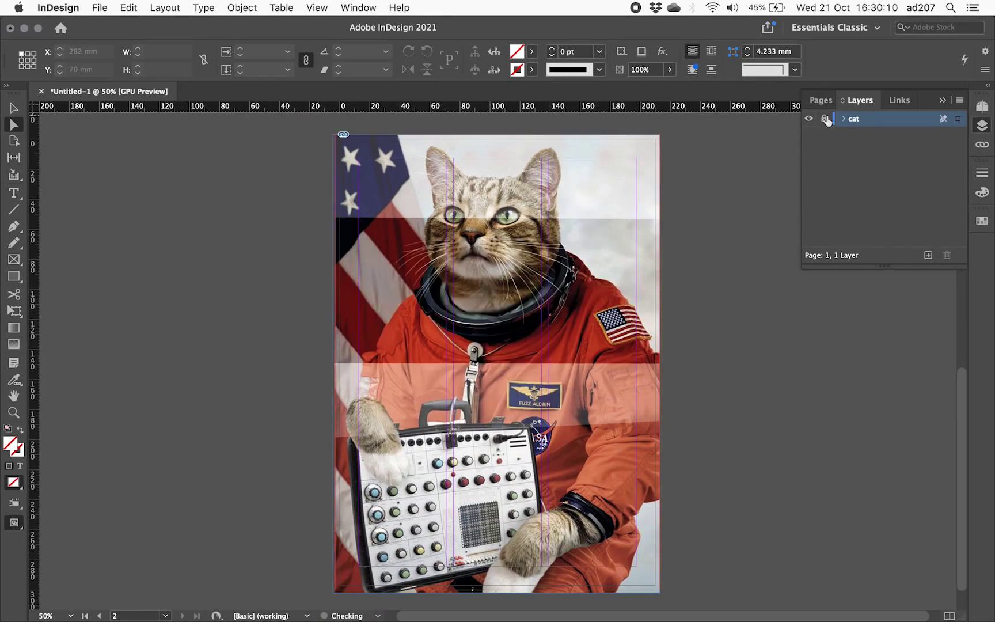
- Add a new layer named grid above the locked cat layer
click(928, 255)
double_click(858, 121)
text(grid)
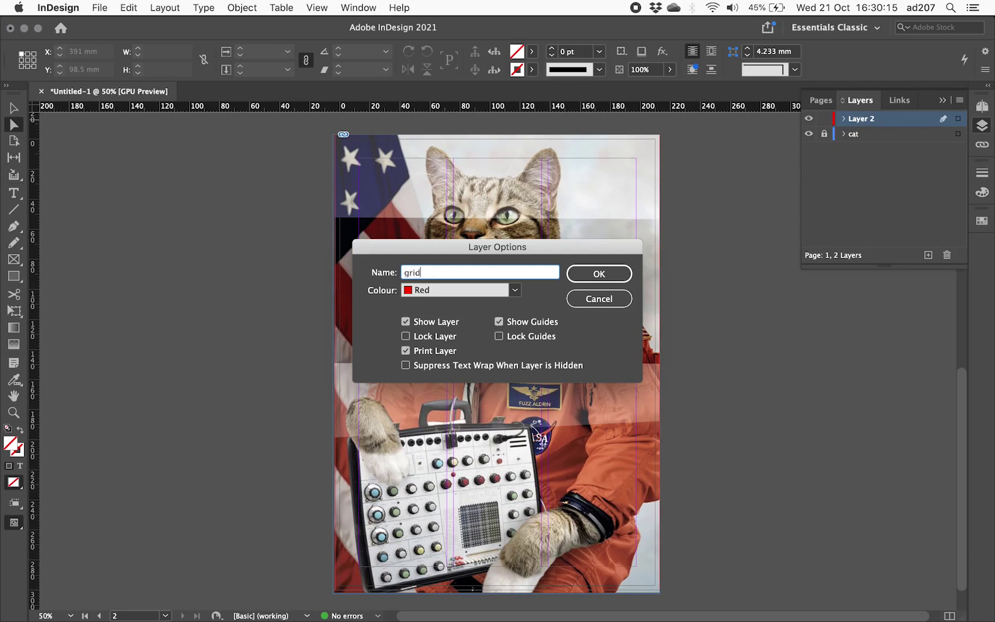
key(Return)
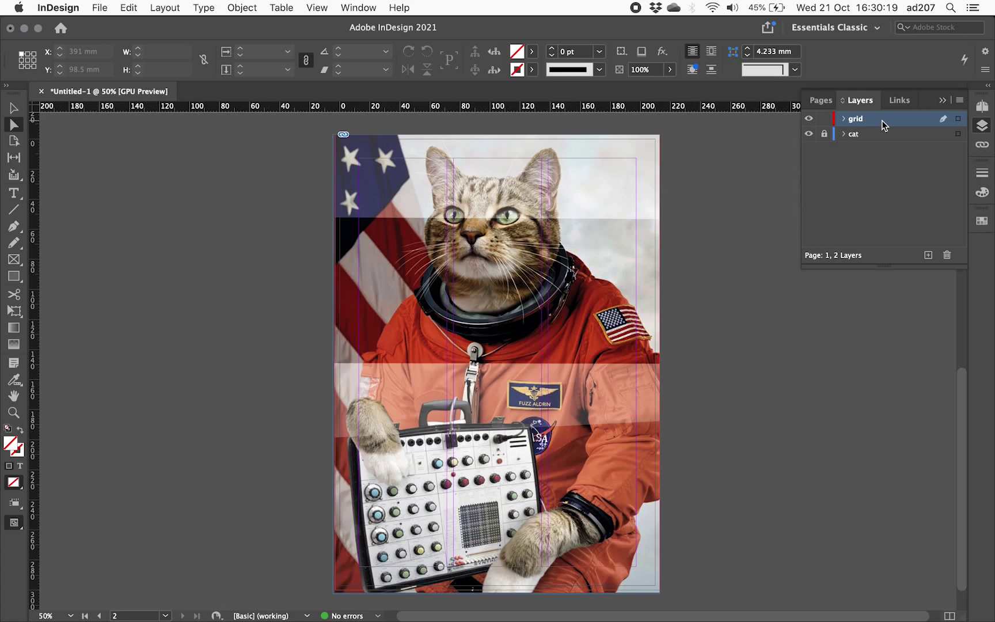
- Paste the white vector grid in place on page 2's grid layer and check its compound path in the expanded layer
key(super+alt+shift+v)
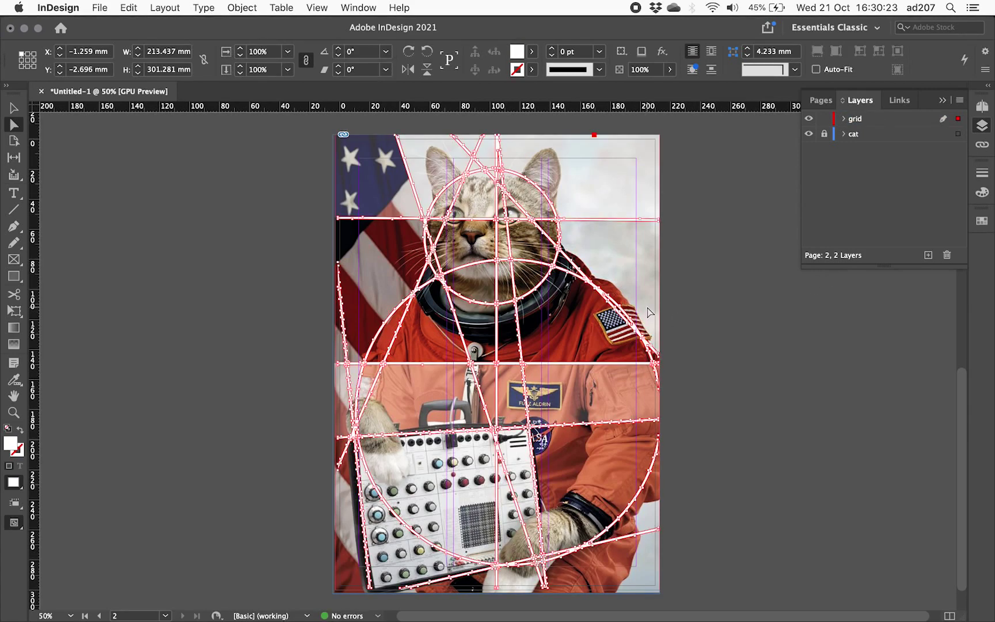
click(844, 120)
click(908, 135)
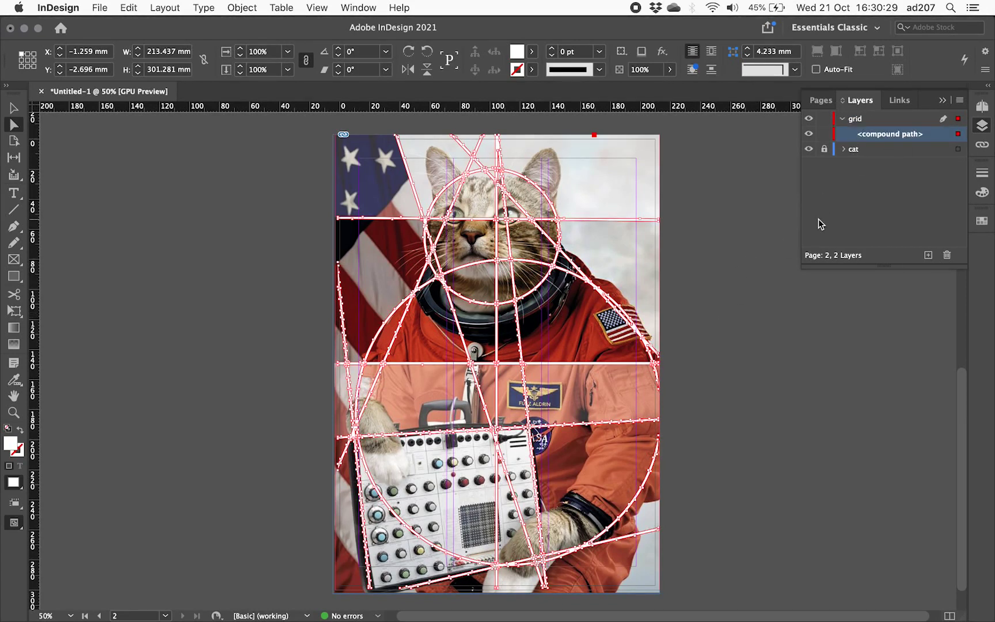
click(709, 331)
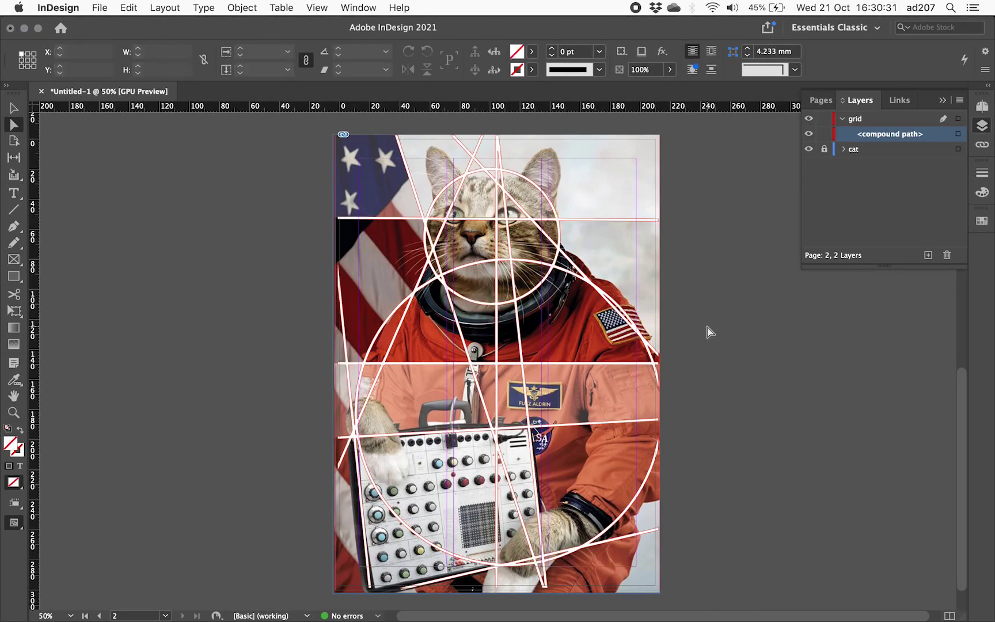
click(634, 362)
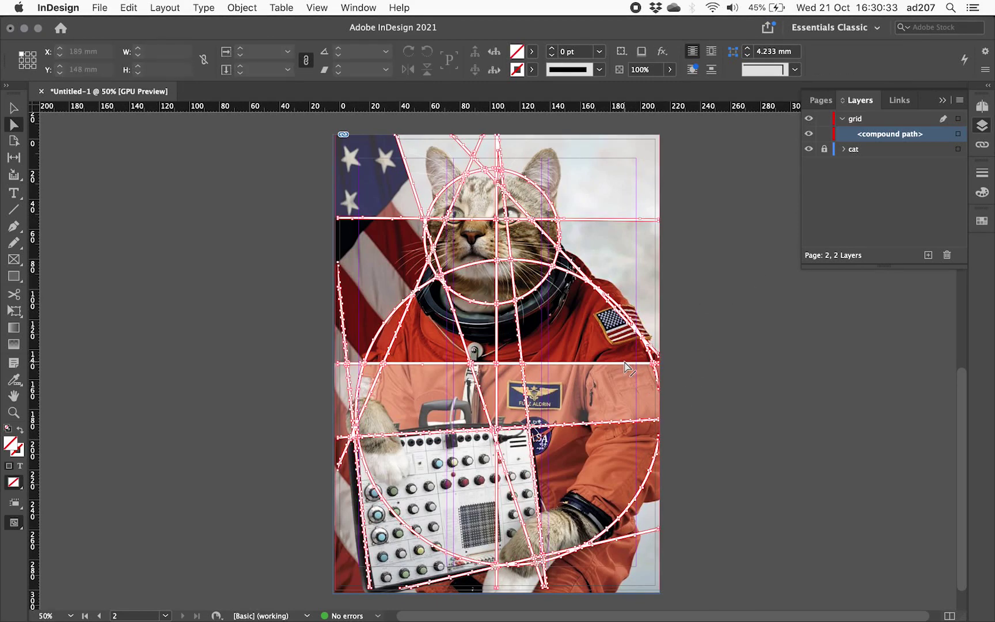
- Quit Illustrator without saving the grid document, clear its clipboard data and return to InDesign
key(super+Tab)
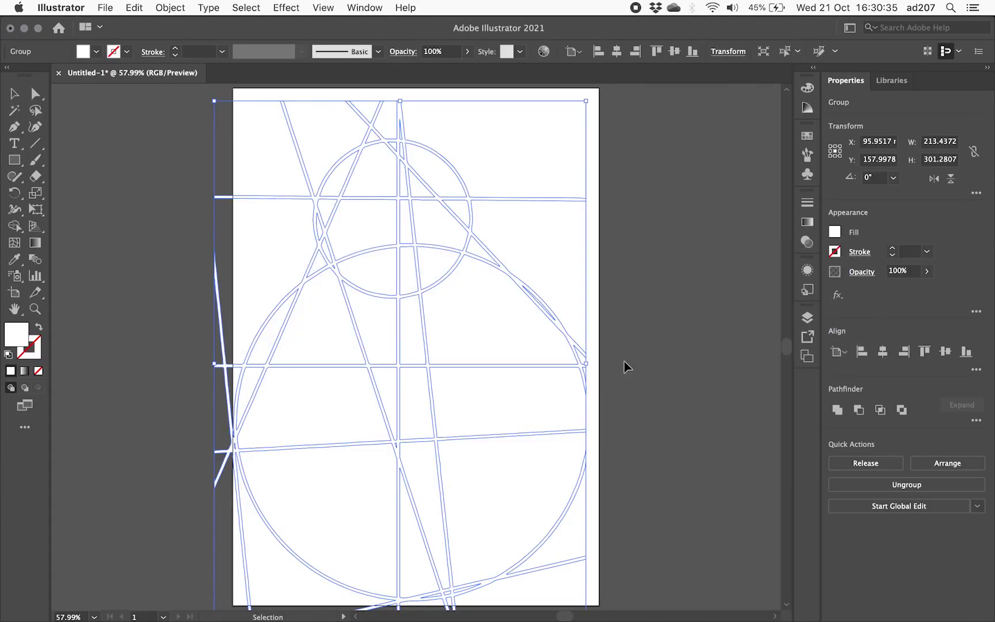
key(super+q)
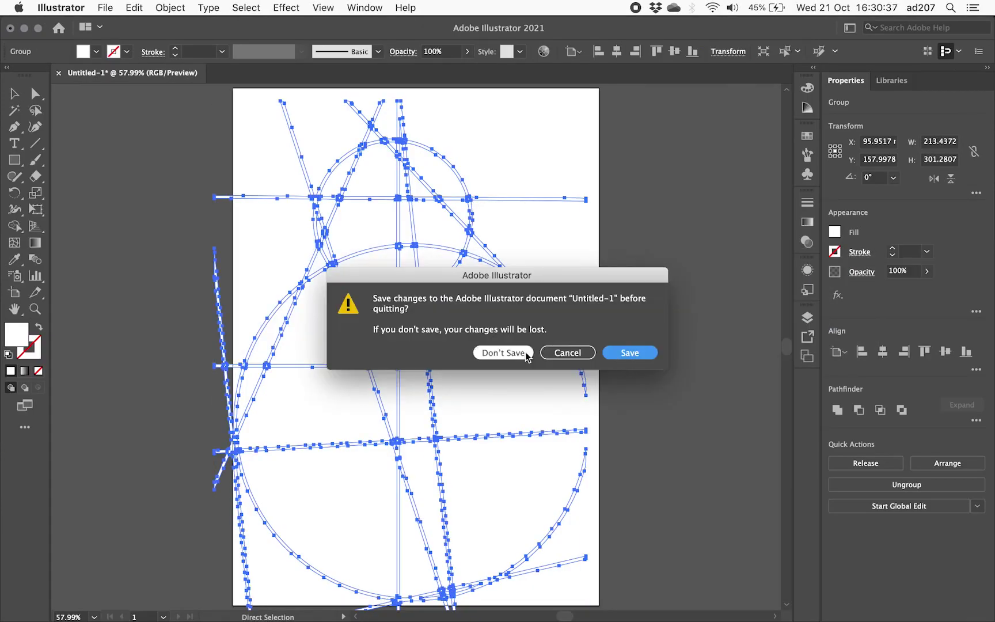
click(502, 353)
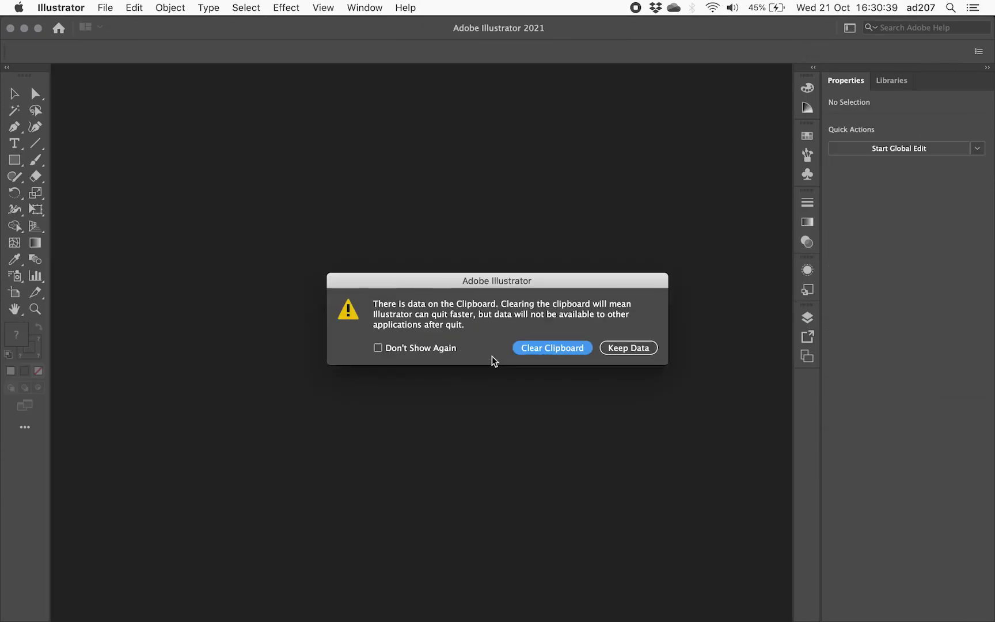
click(525, 348)
key(super+Tab)
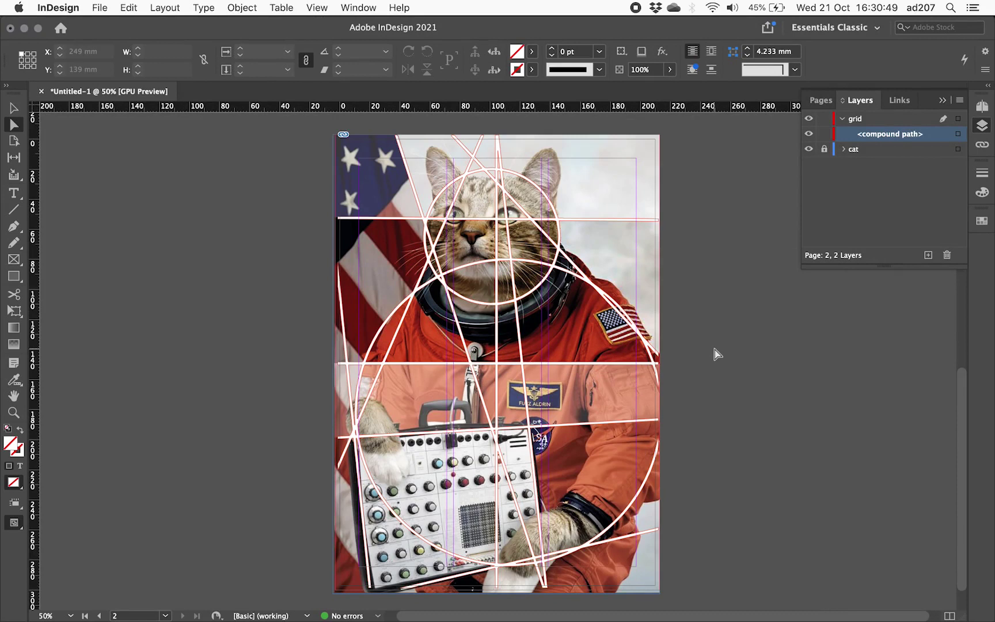
- Select the pasted grid and enlarge it from its upper-right corner to about 215.8 mm wide and 302.6 mm high
click(842, 120)
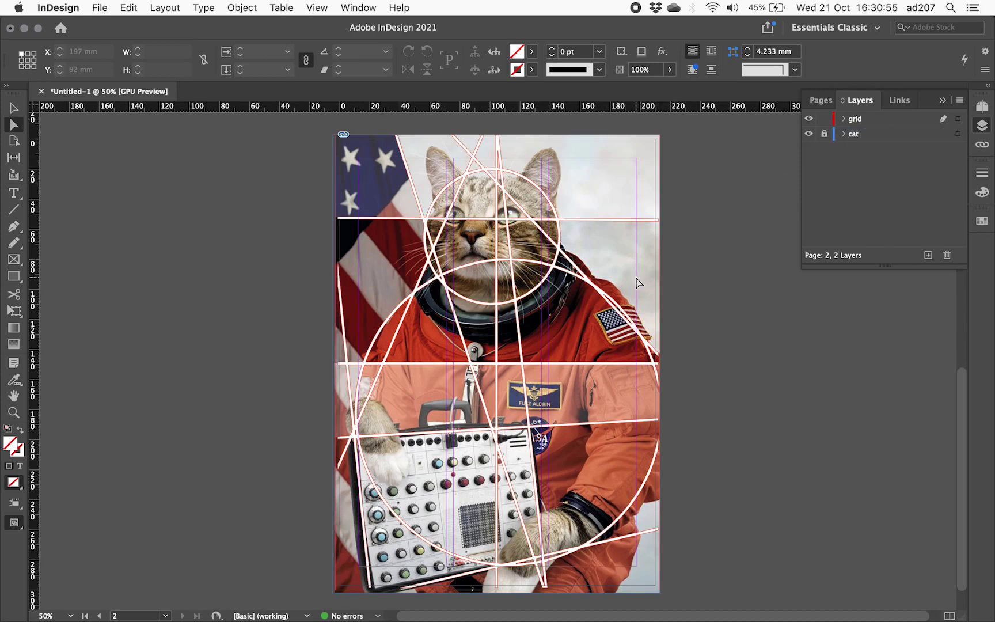
key(super+1)
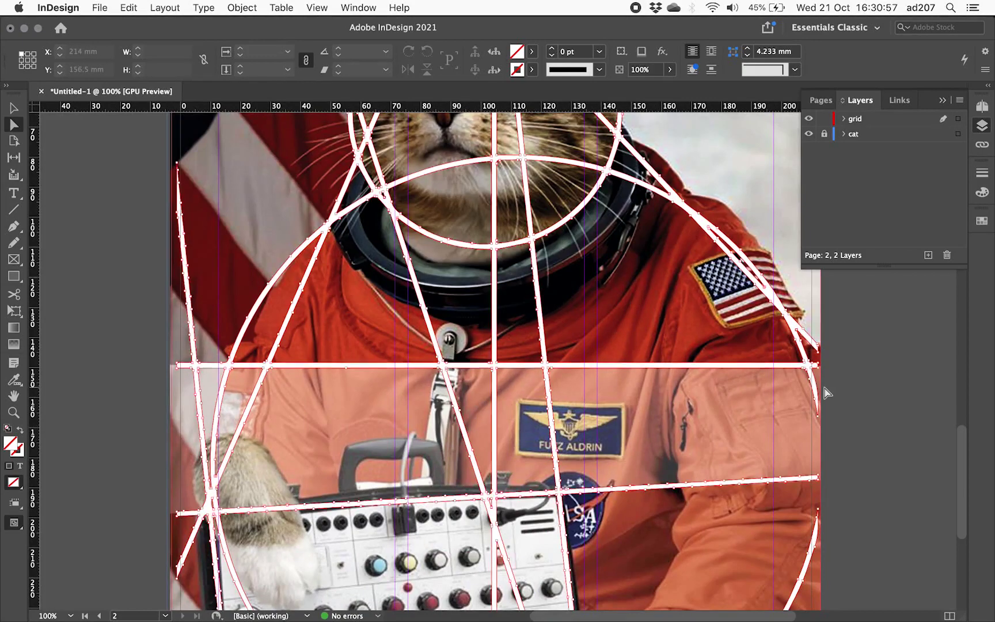
click(272, 382)
scroll(187, 355, up, 3)
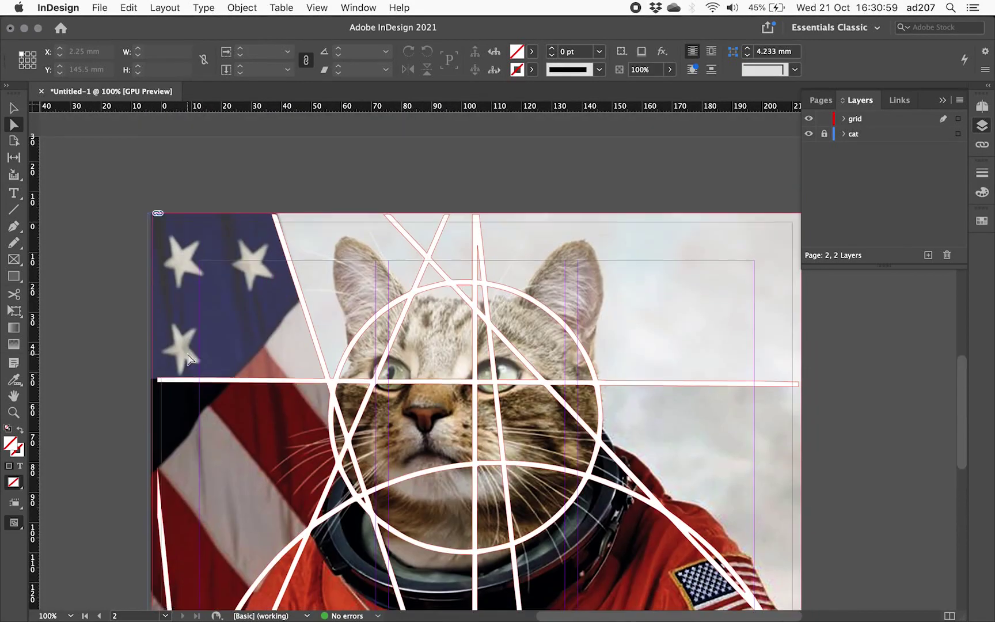
click(184, 384)
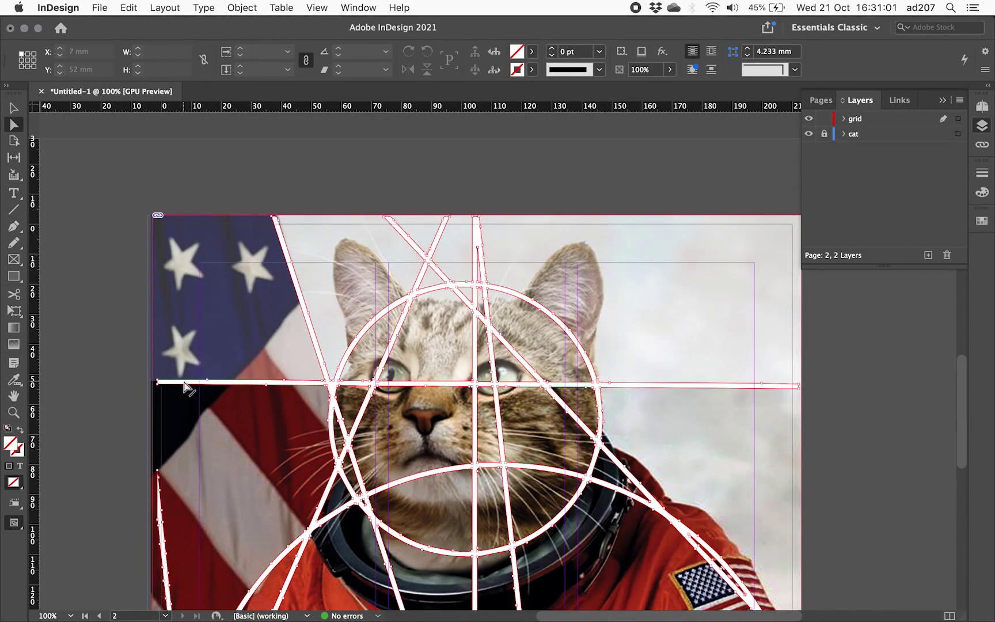
click(7, 109)
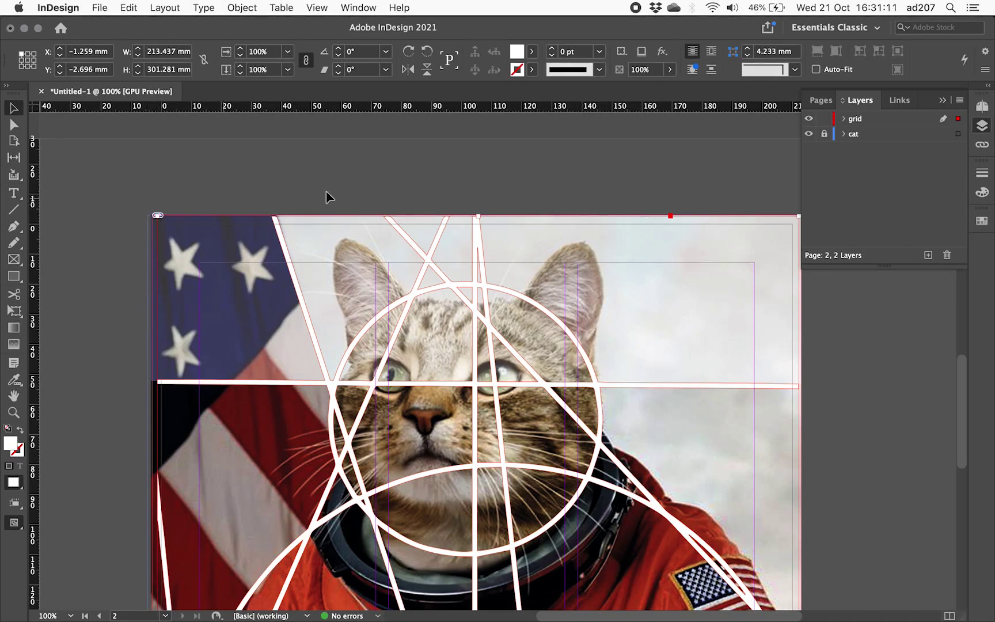
scroll(678, 317, right, 3)
scroll(678, 317, up, 1)
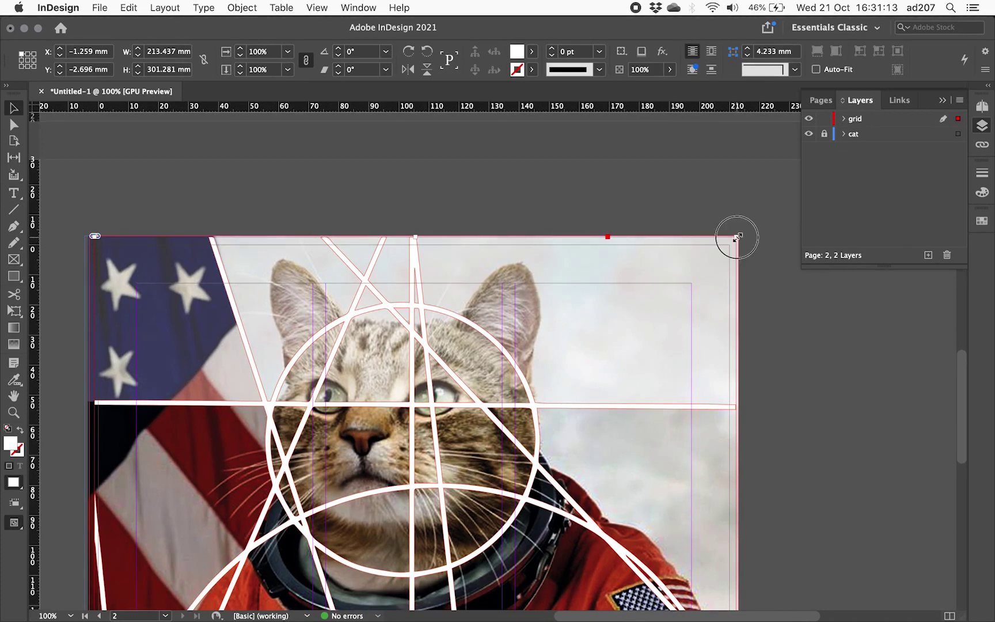
mouse_move(737, 237)
mouse_down()
mouse_move(751, 224)
mouse_move(743, 233)
mouse_up()
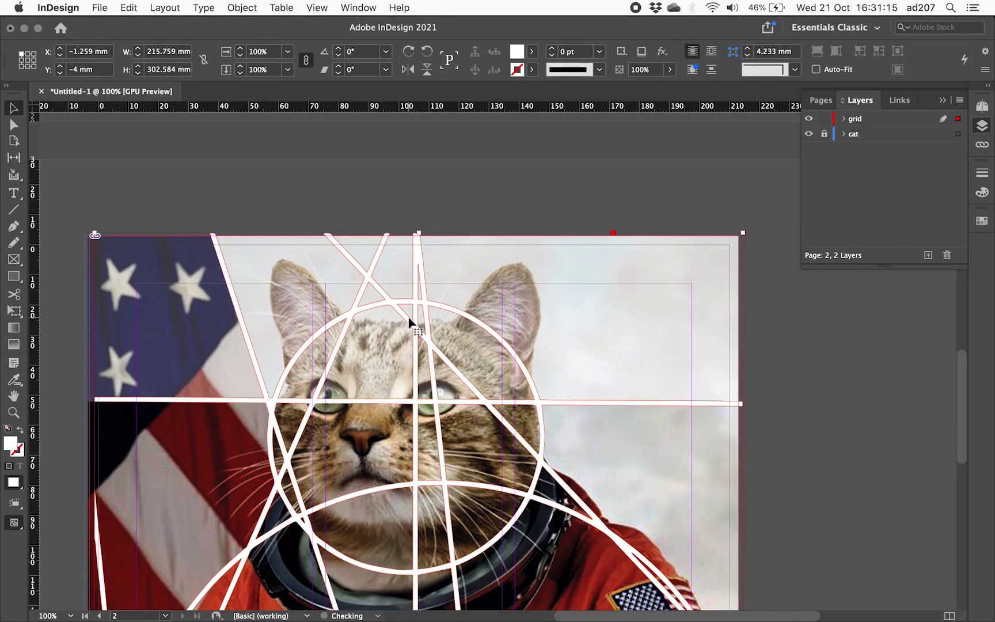
- Nudge the enlarged grid into alignment with the page's bleed, at X -2.759 mm and Y -3.25 mm
key(Left)
key(Left)
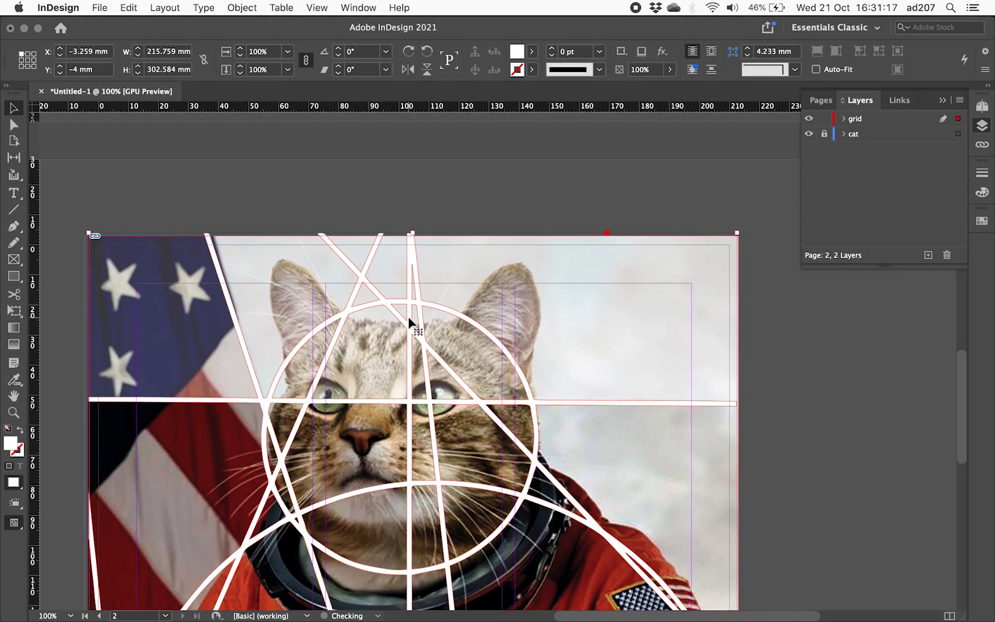
key(Right)
key(Right)
key(Right)
key(Down)
key(Down)
key(Down)
key(Down)
key(Down)
key(Down)
key(Down)
key(Down)
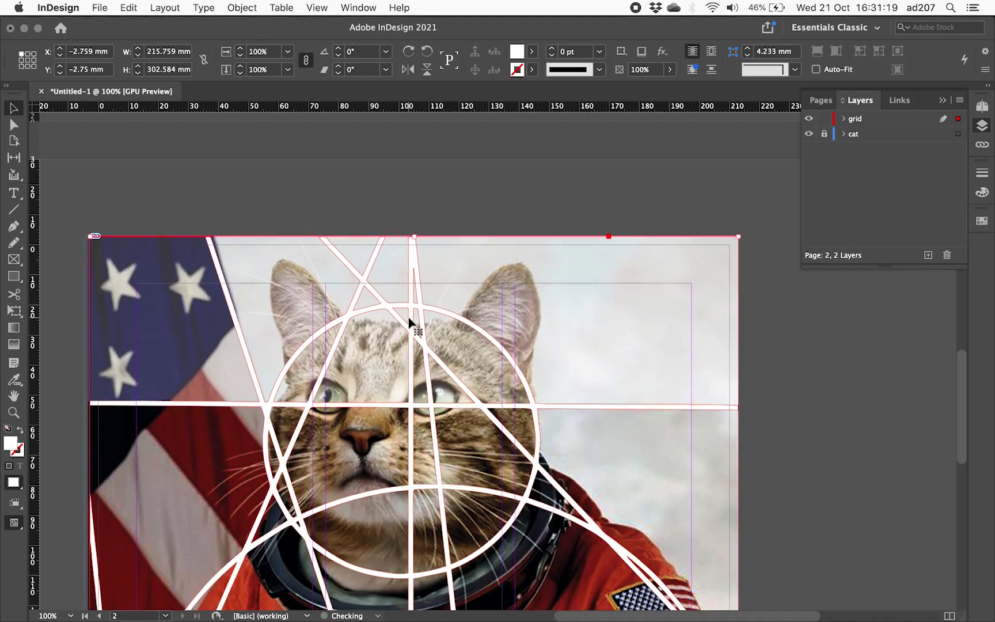
key(Up)
key(Up)
key(Up)
key(Up)
key(Up)
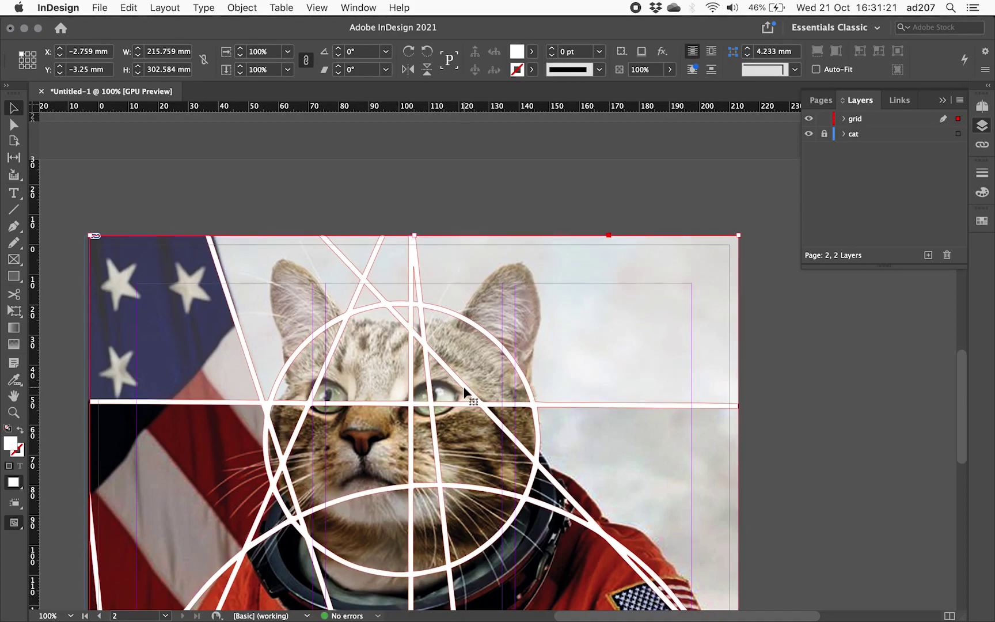
- Examine the grid's alignment down the page and the sharpness of its vector lines at up to 400% magnification
scroll(464, 394, down, 5)
scroll(464, 393, down, 2)
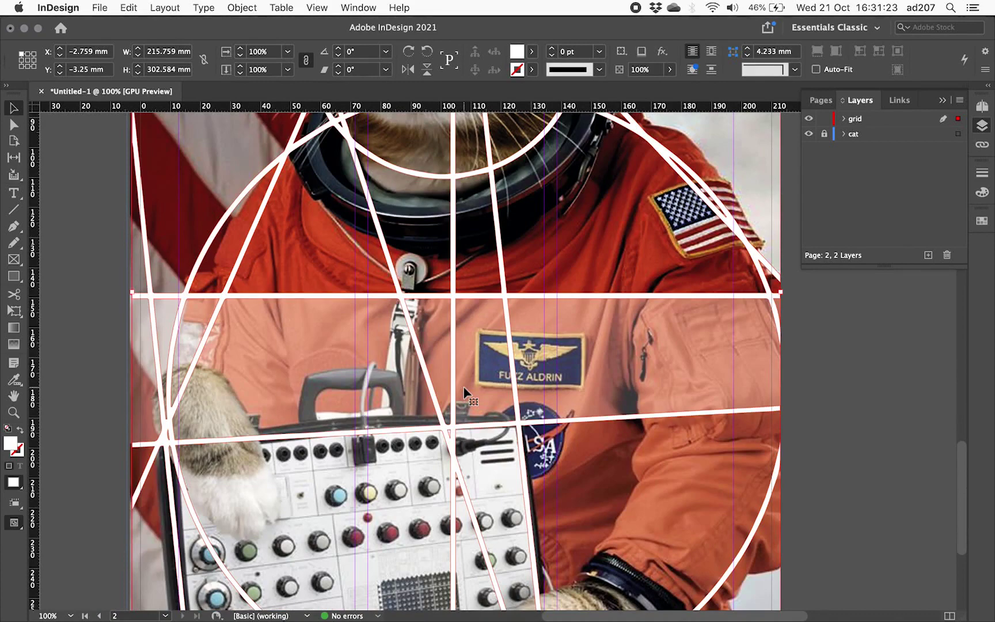
key(super+0)
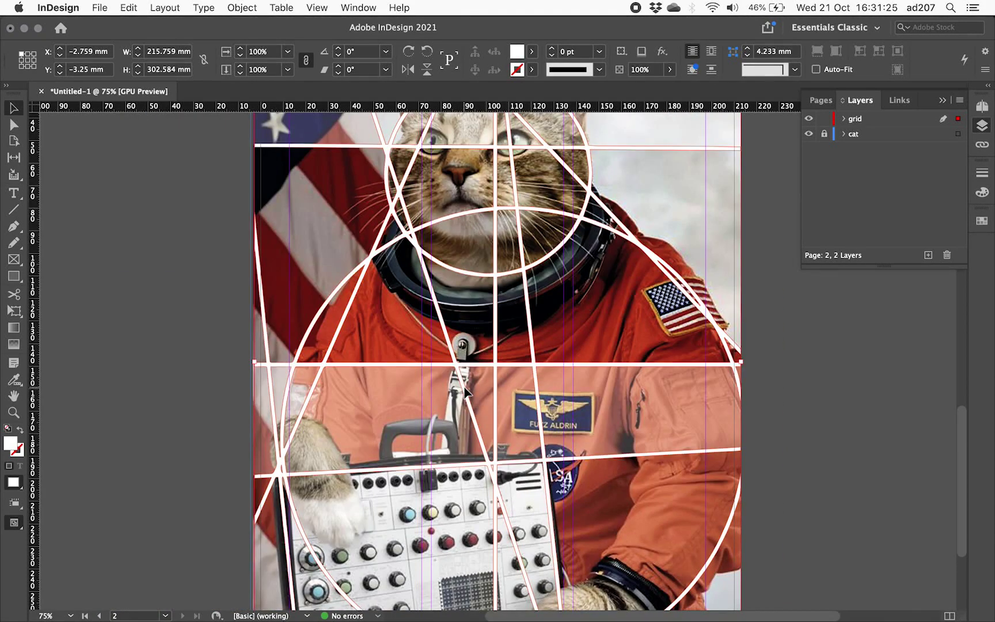
key(super+4)
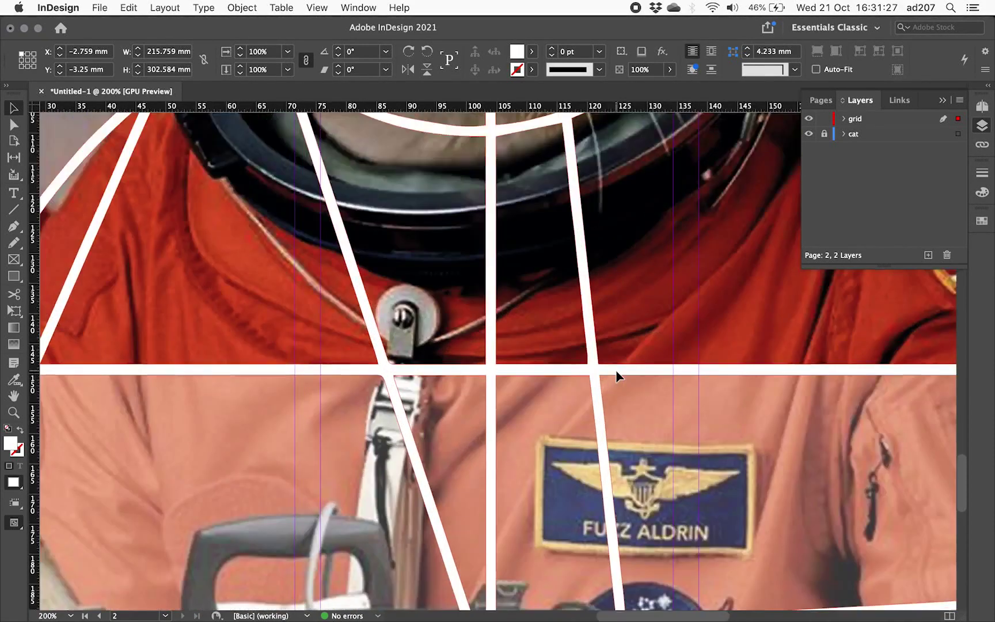
scroll(534, 311, up, 10)
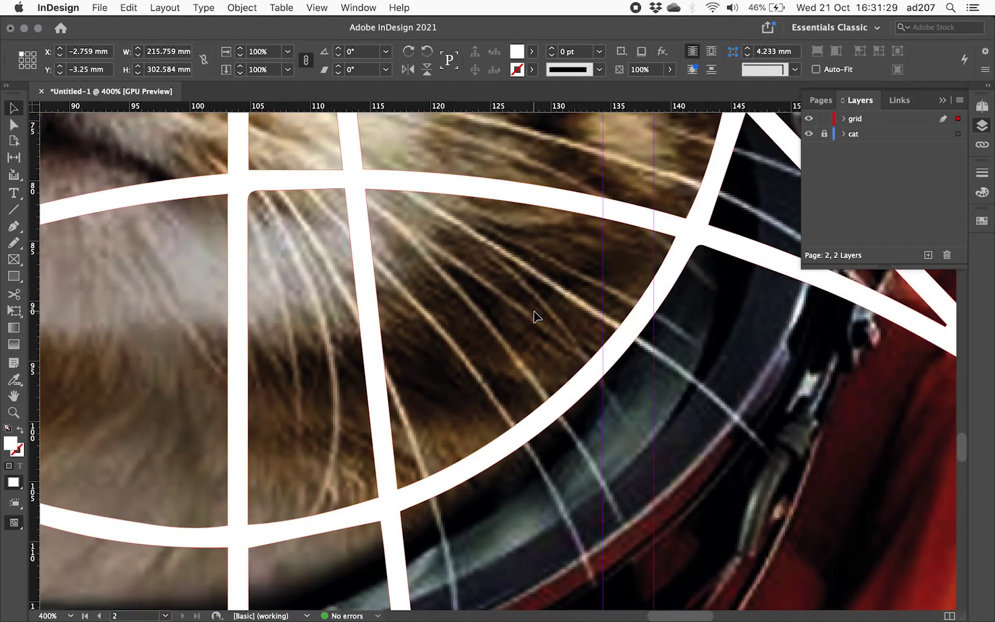
scroll(533, 311, down, 10)
scroll(533, 315, up, 5)
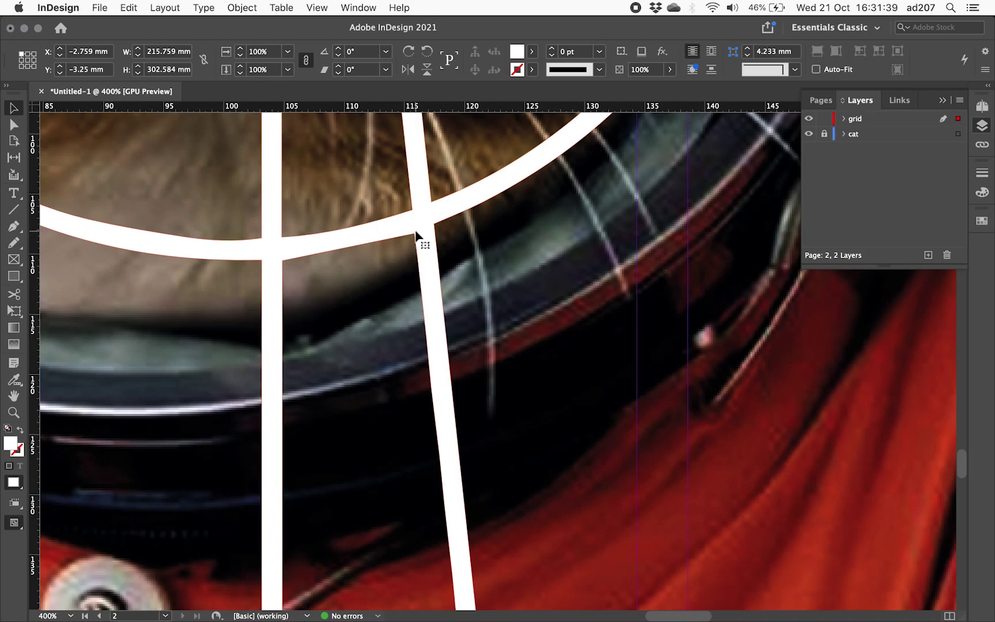
key(super+0)
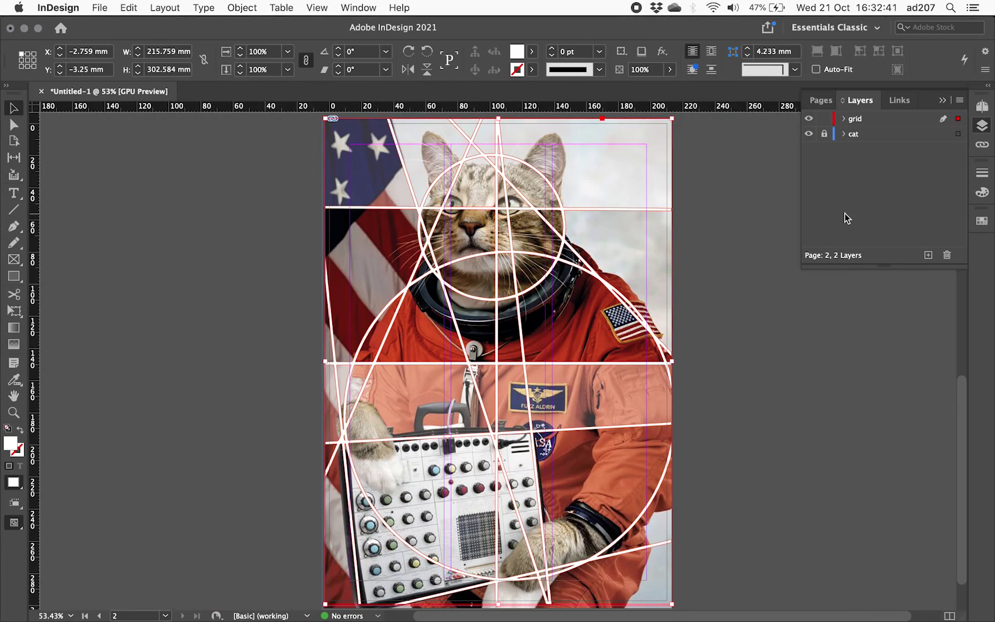
- Lock the grid layer and add a new layer named "text" above it
click(824, 118)
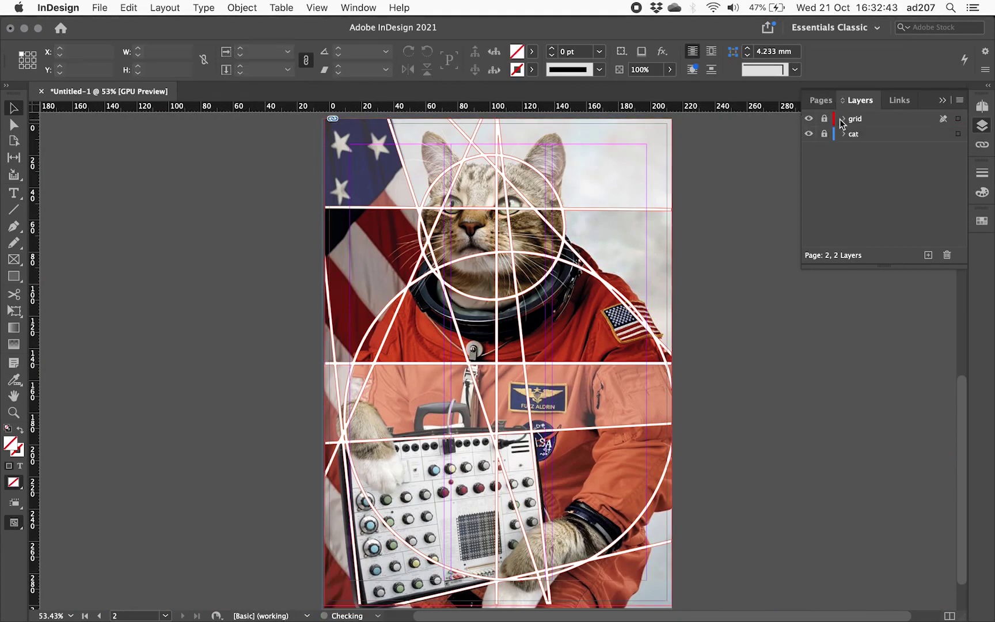
click(928, 255)
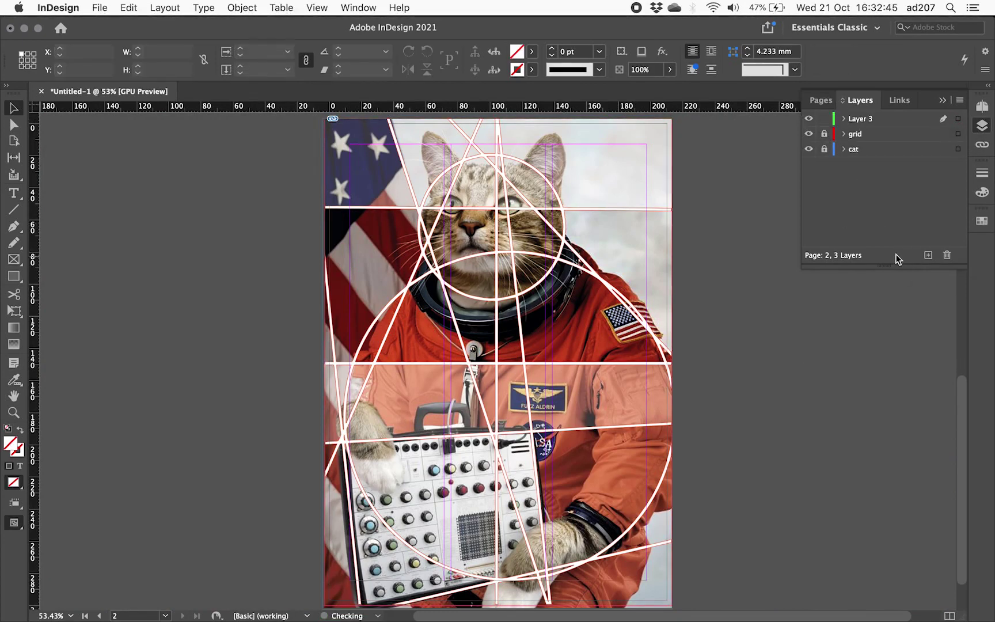
double_click(860, 118)
text(text)
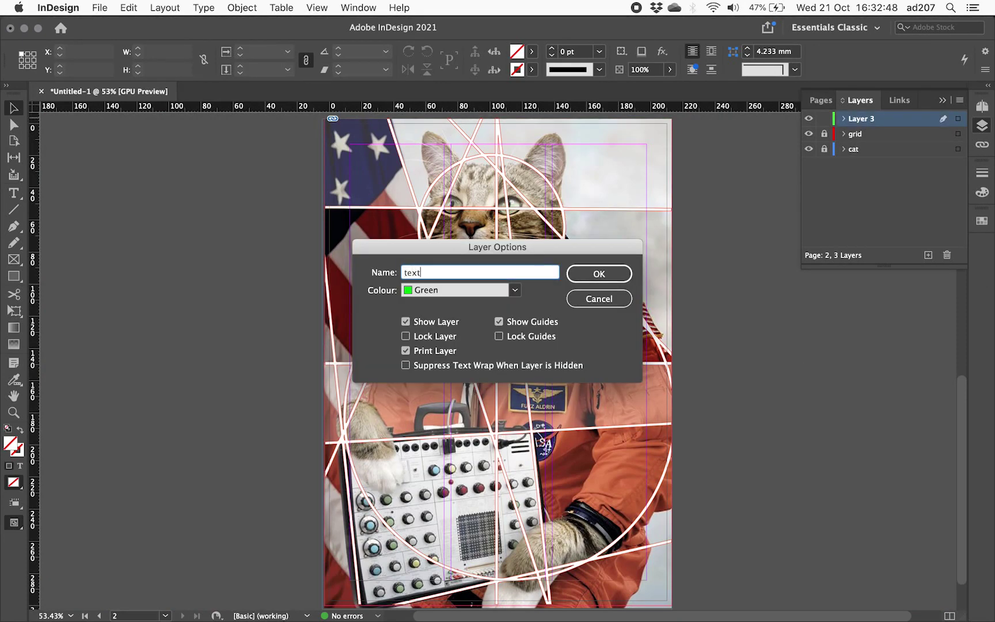
key(Return)
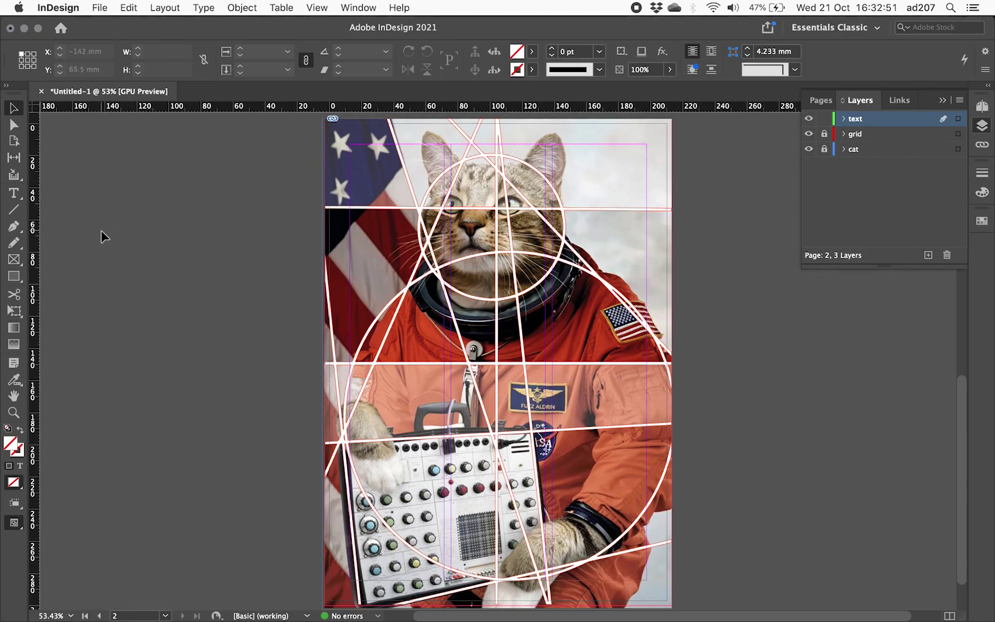
- Draw a text frame about 207.5 by 49.5 mm across the page top, reading "HYPERdimensional", and a second frame across the page's middle
click(14, 196)
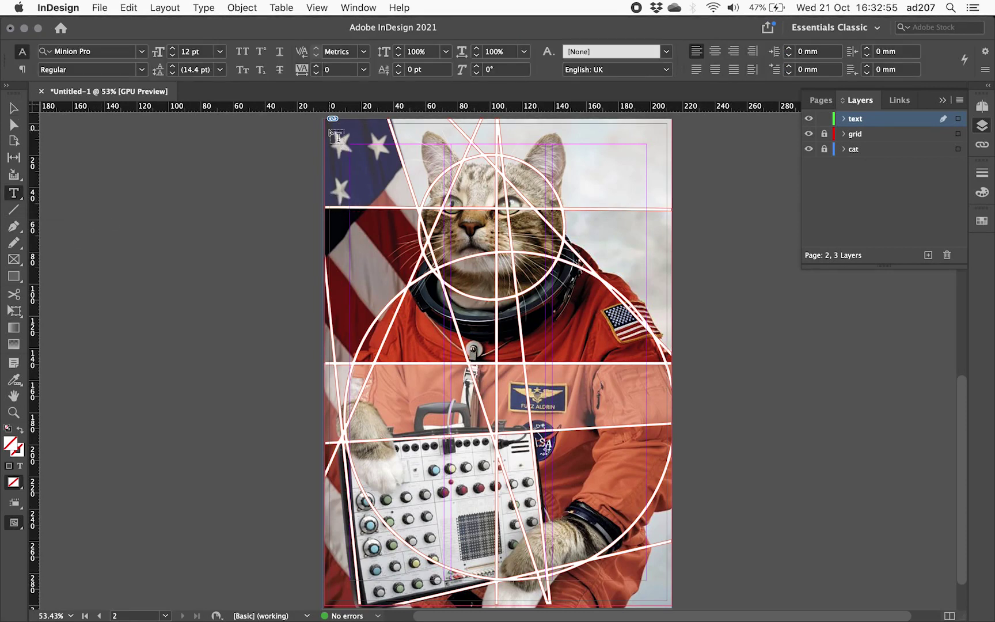
drag(330, 128, 663, 209)
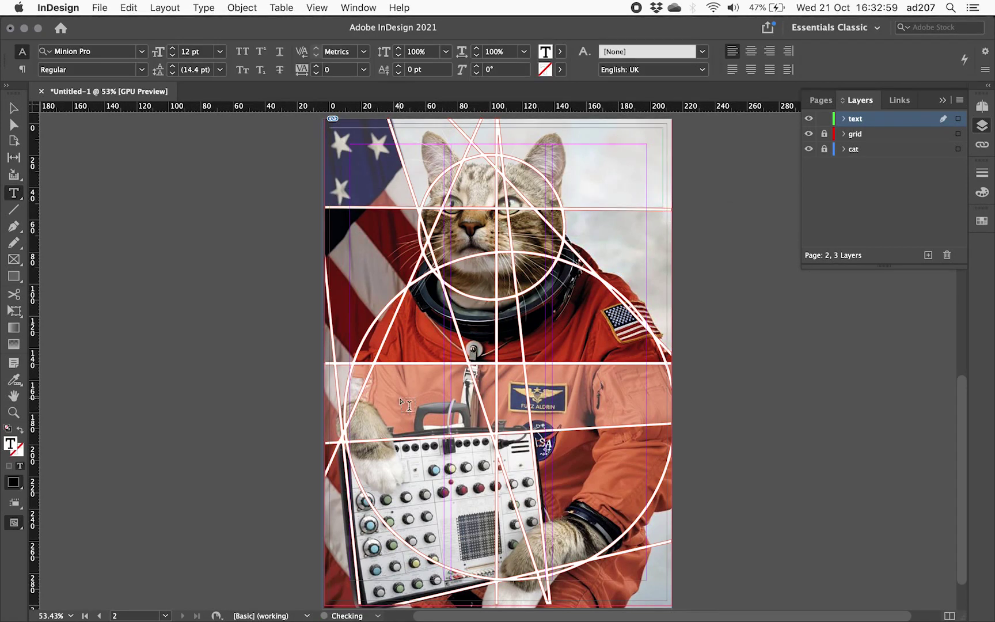
drag(331, 357, 664, 421)
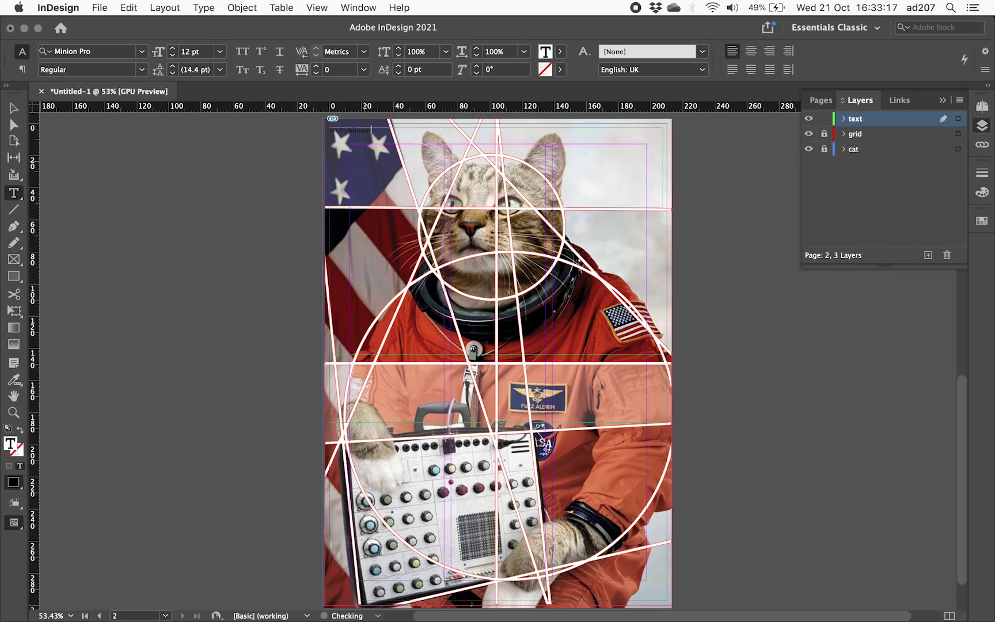
- Select the word HYPERdimensional and set its font to Microgramma D Extended Bold using the Character settings
double_click(359, 128)
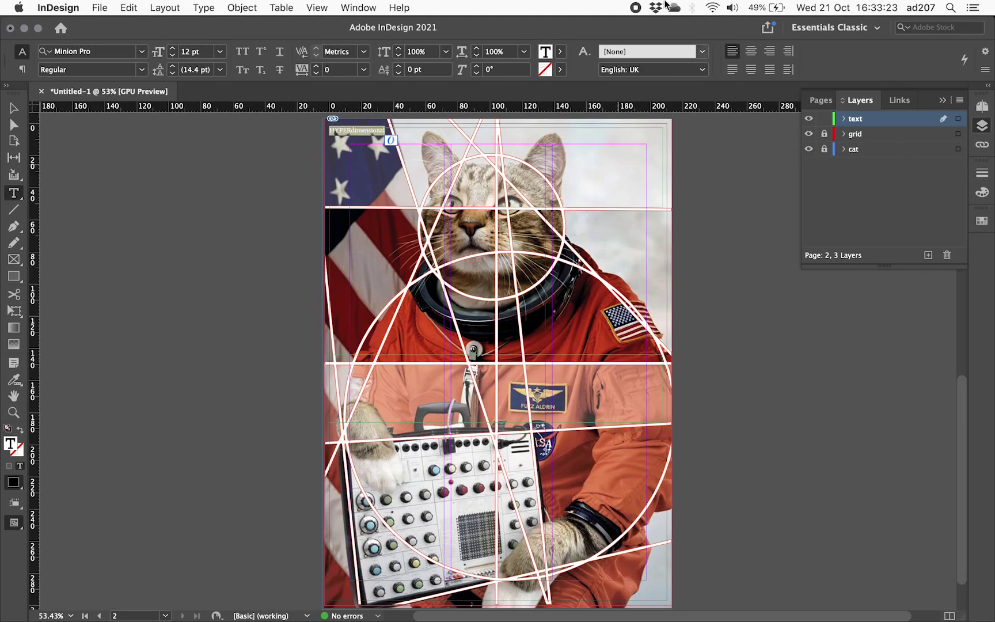
click(358, 8)
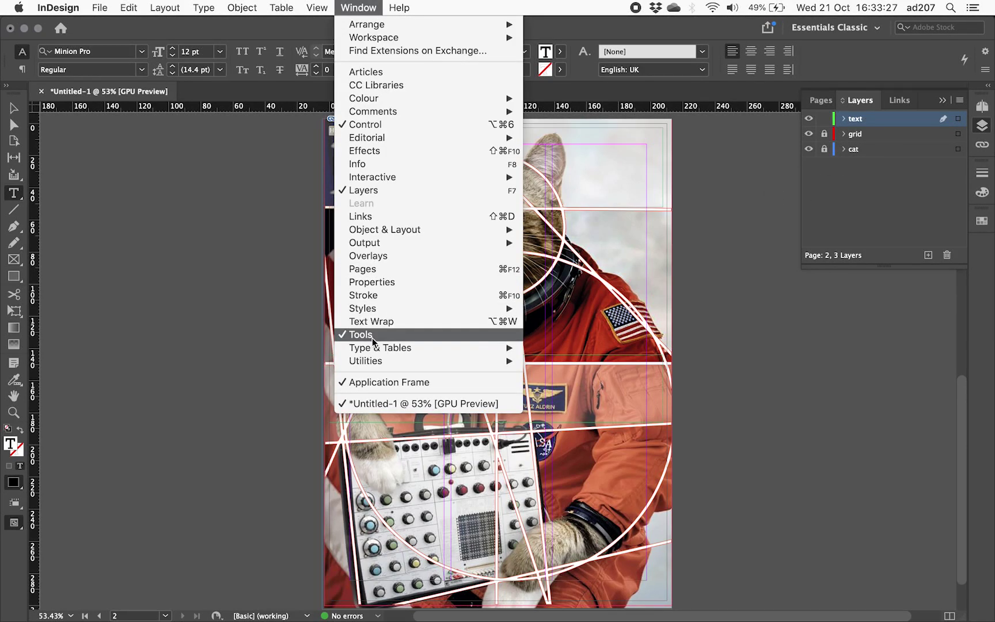
mouse_move(404, 347)
click(605, 346)
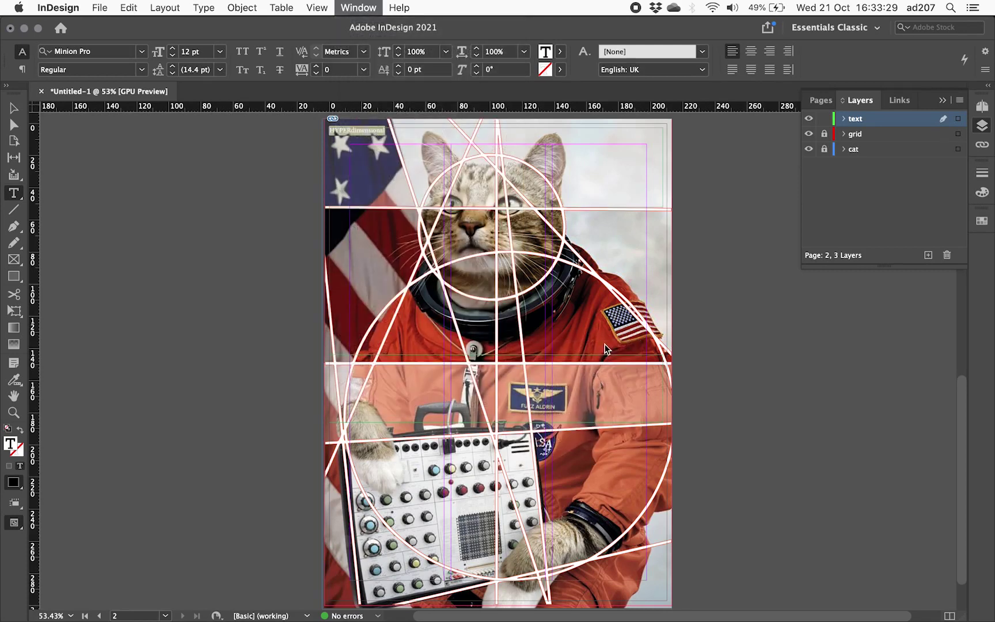
drag(781, 148, 770, 297)
click(832, 313)
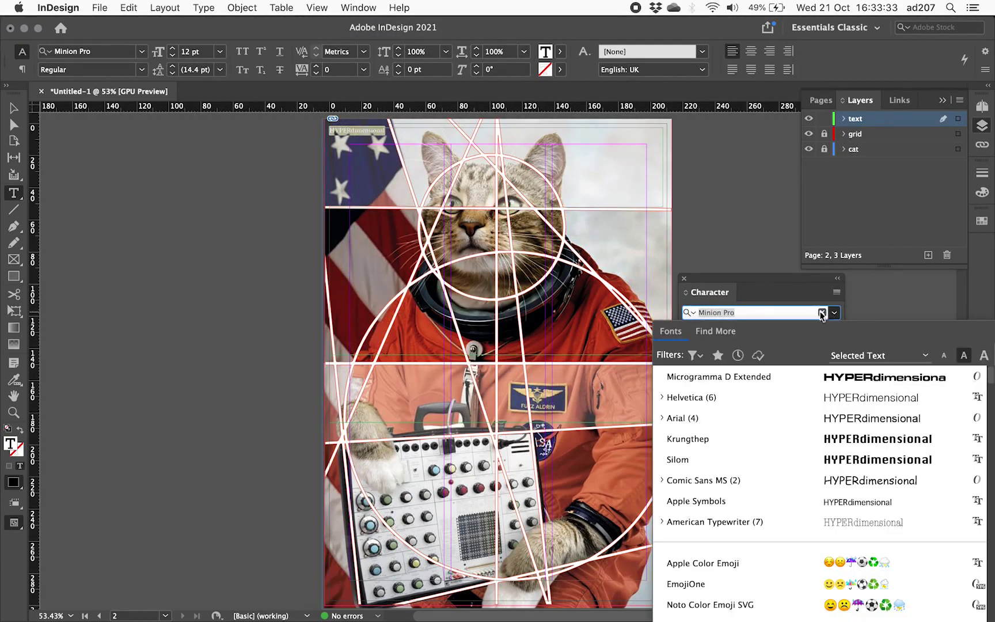
click(695, 385)
- Enlarge the HYPERdimensional heading to 51 pt so it spans the frame on one line, and finish editing the text
click(703, 349)
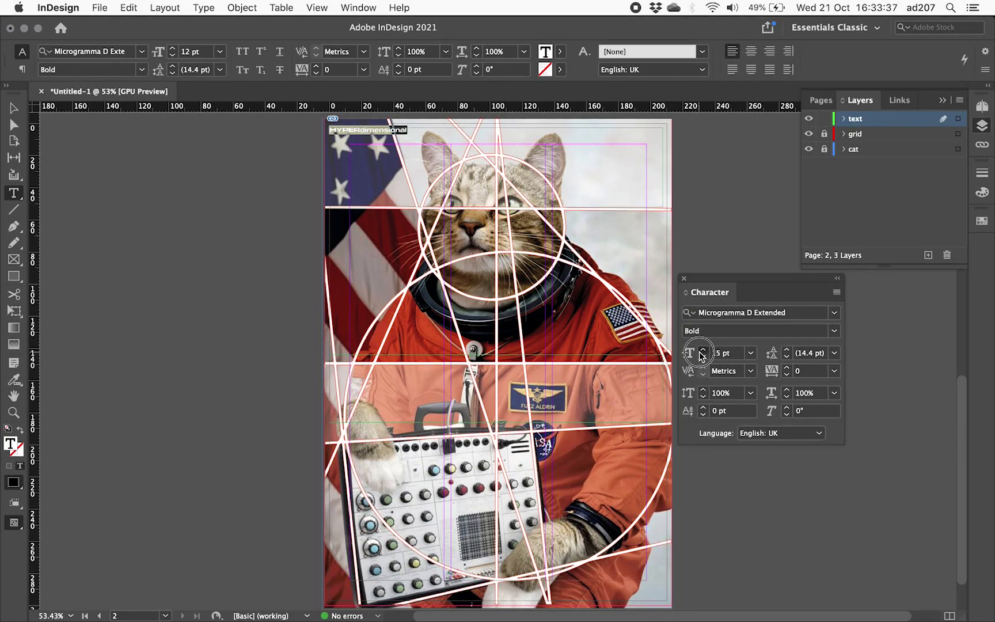
click(703, 350)
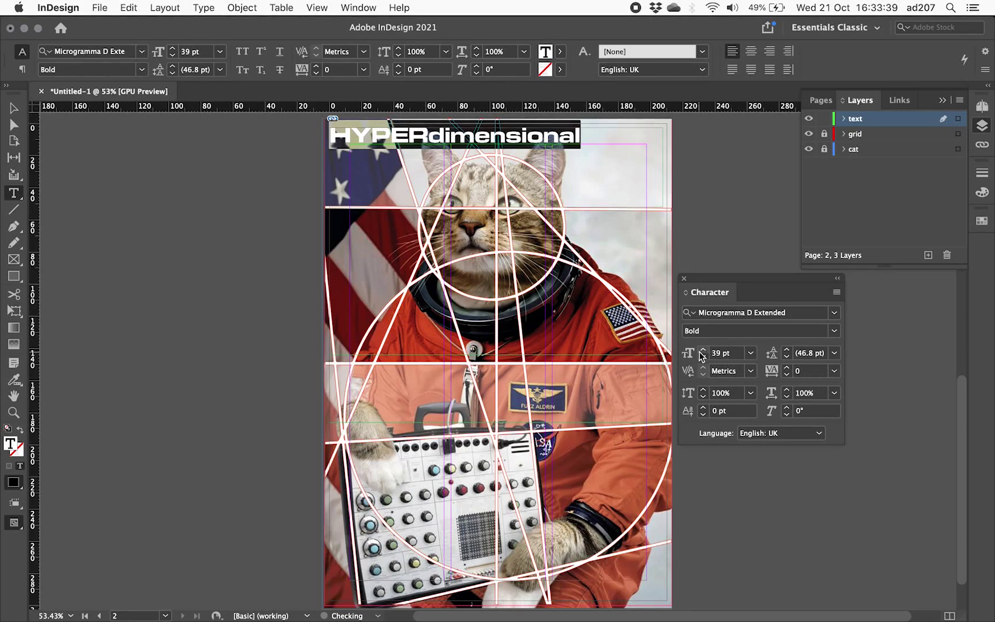
click(702, 351)
click(702, 352)
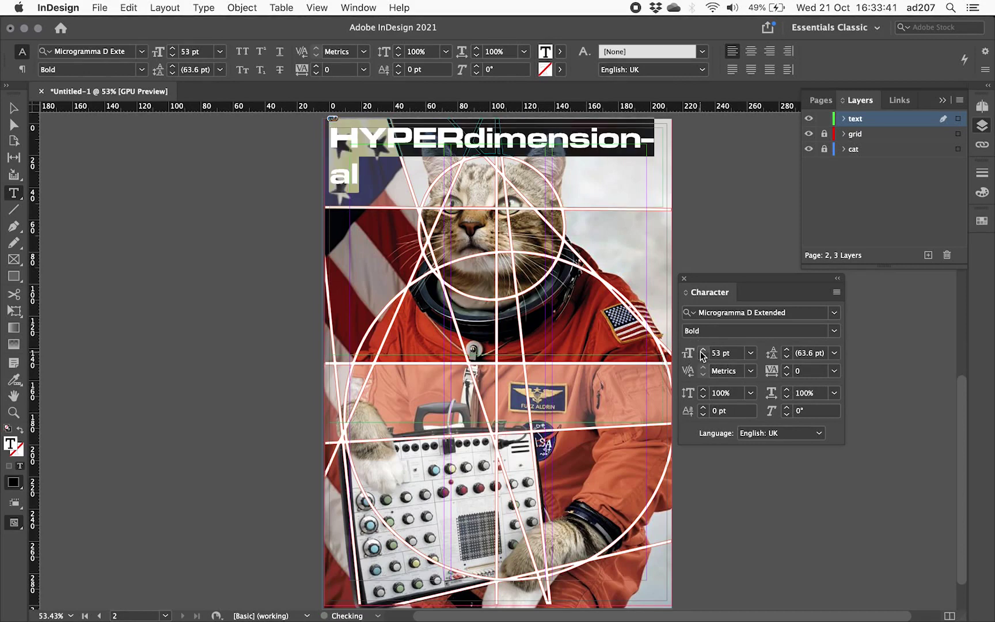
click(704, 357)
click(704, 358)
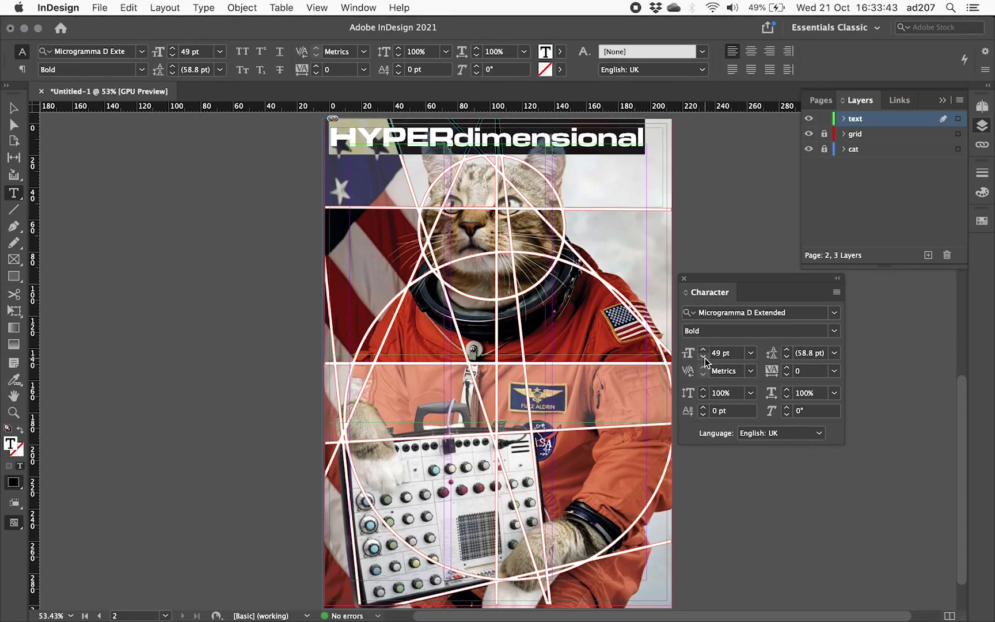
click(703, 349)
click(704, 350)
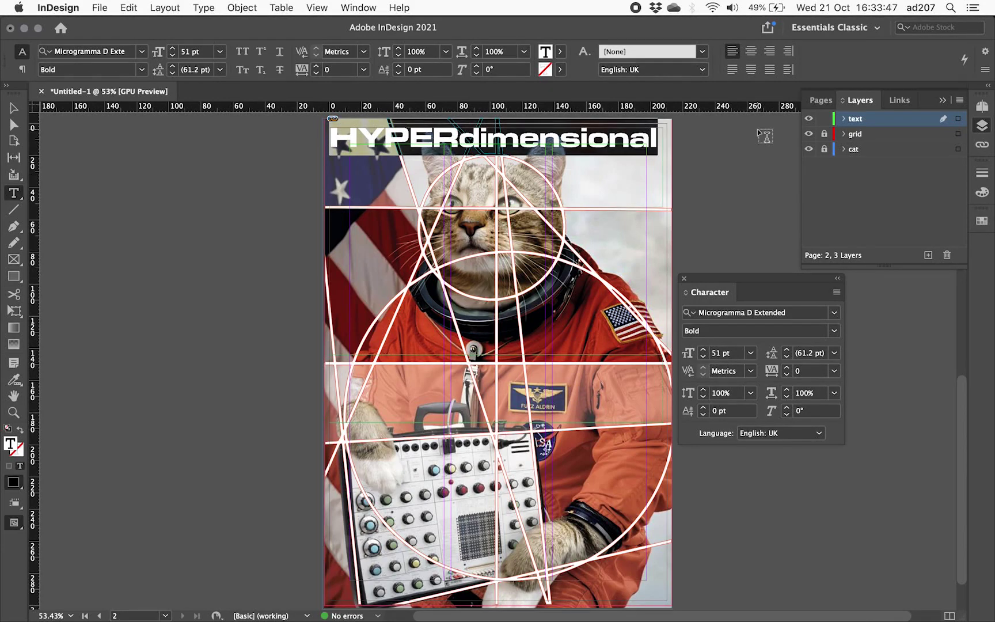
key(Escape)
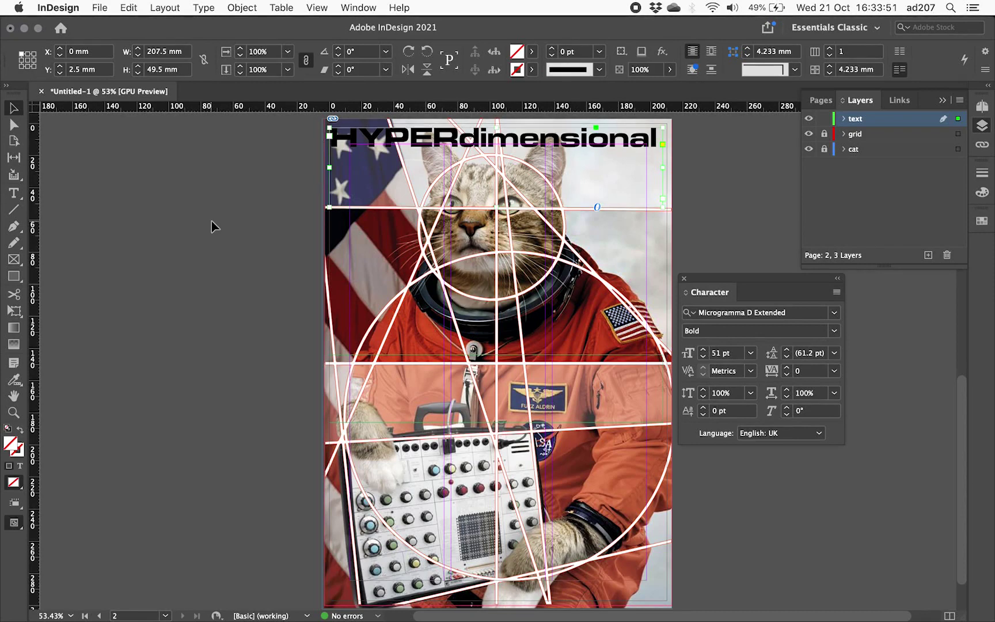
- Switch to Firefox and reveal the downloaded Microgramma D Extended Bold.zip in the Downloads folder
key(super+Tab)
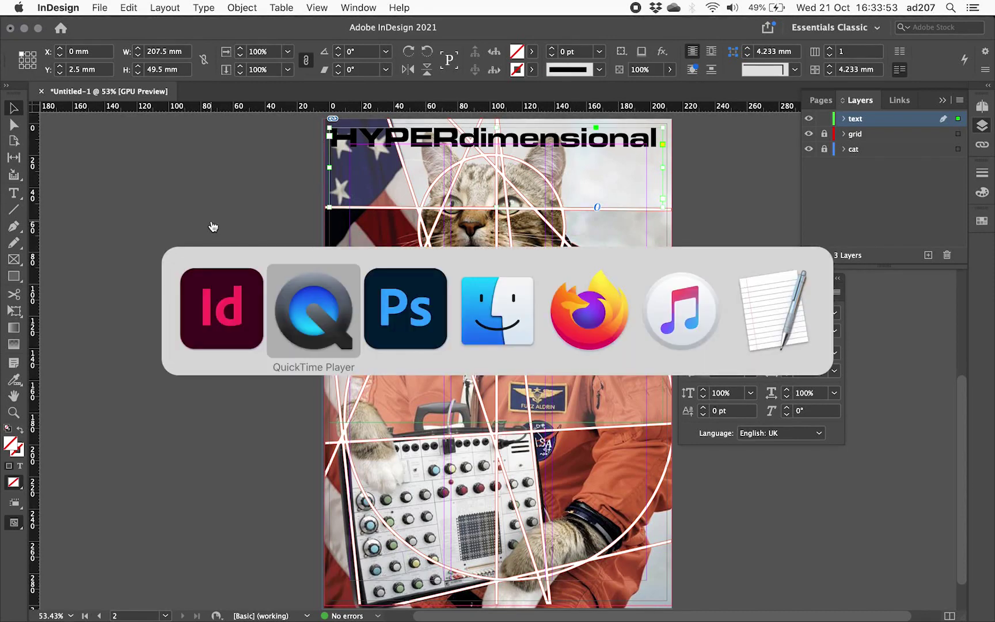
key(super+Tab)
key(super+Tab)
key(super+Tab)
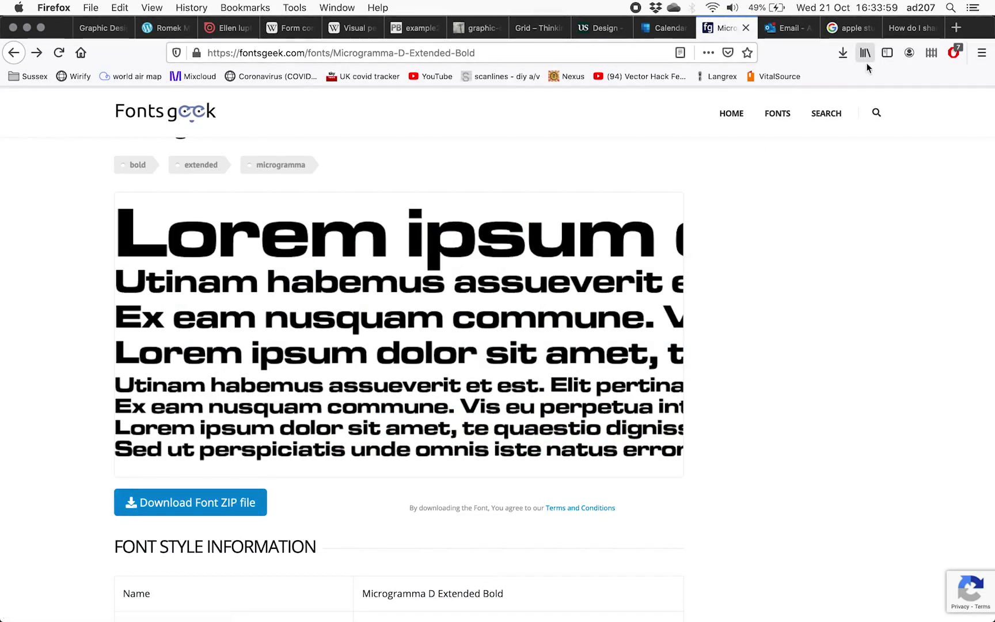
click(841, 54)
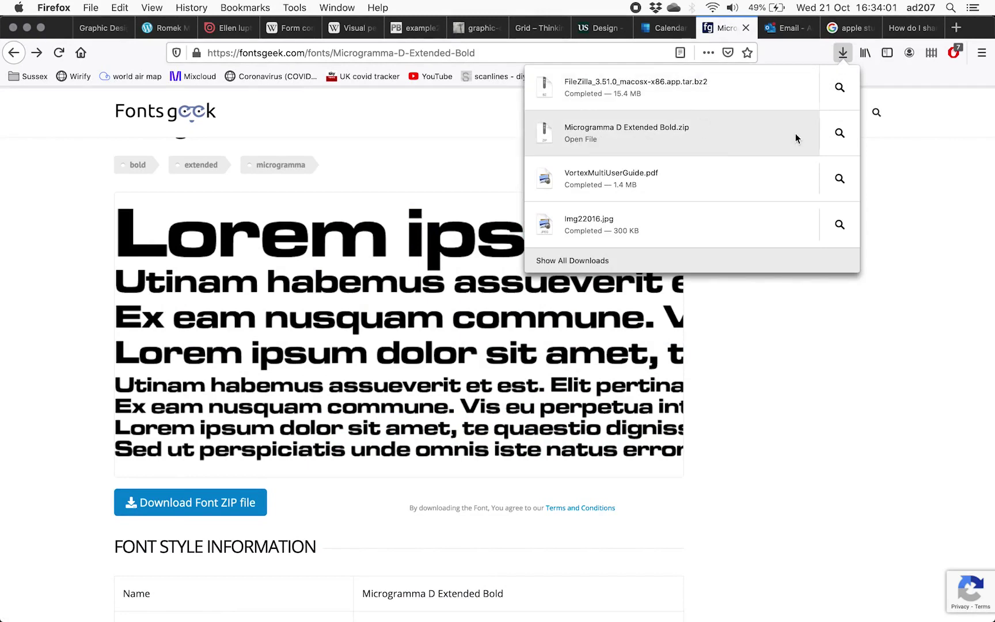
click(839, 132)
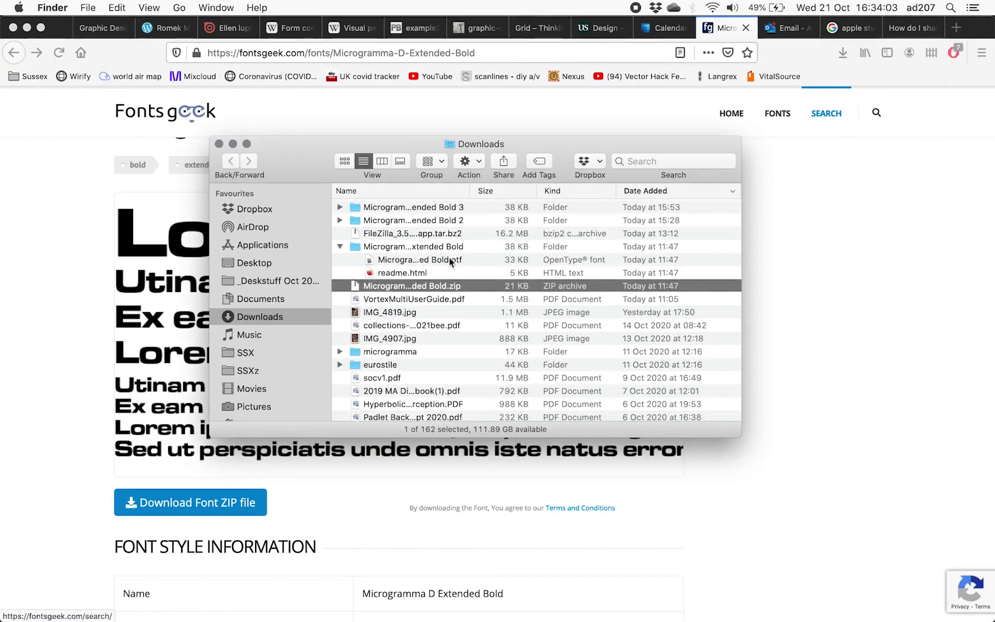
- Open Microgramma D Extended Bold.otf from the Microgramma D Extended Bold 3 folder to preview the font
key(Up)
key(Up)
key(Up)
key(Up)
key(Up)
key(Up)
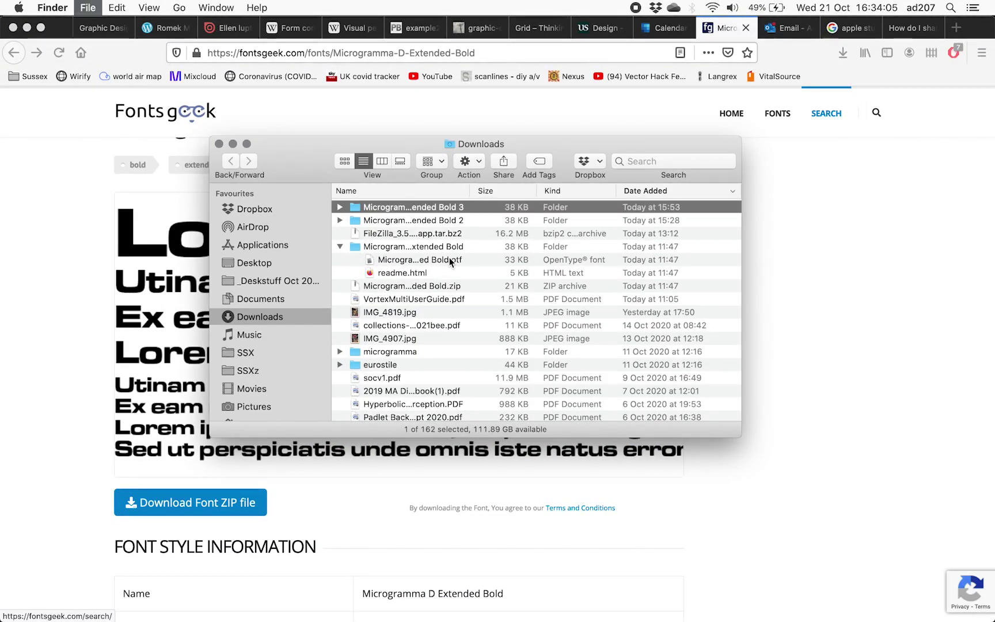
key(super+Down)
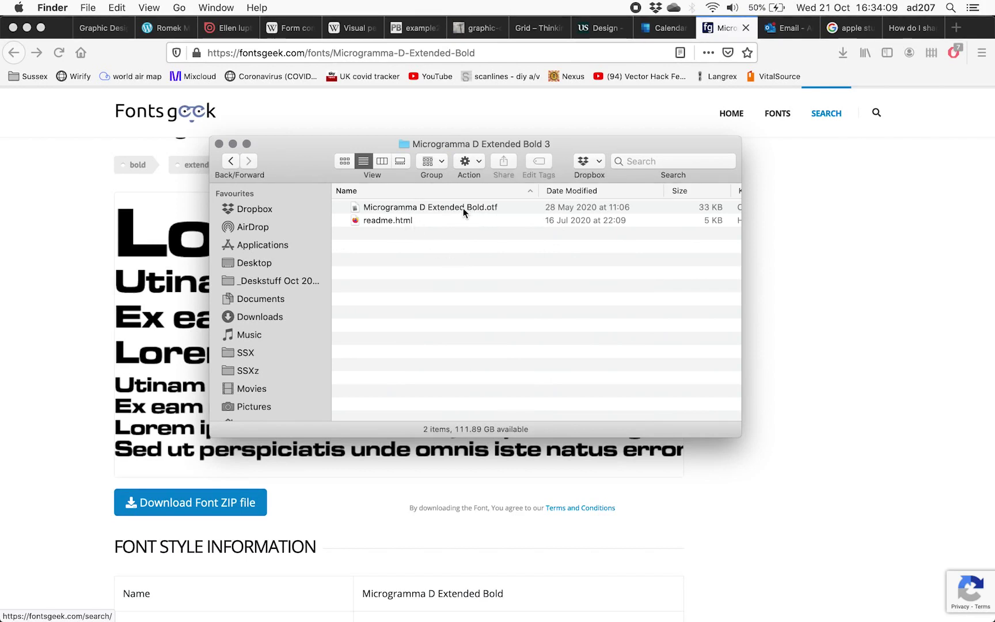
double_click(463, 207)
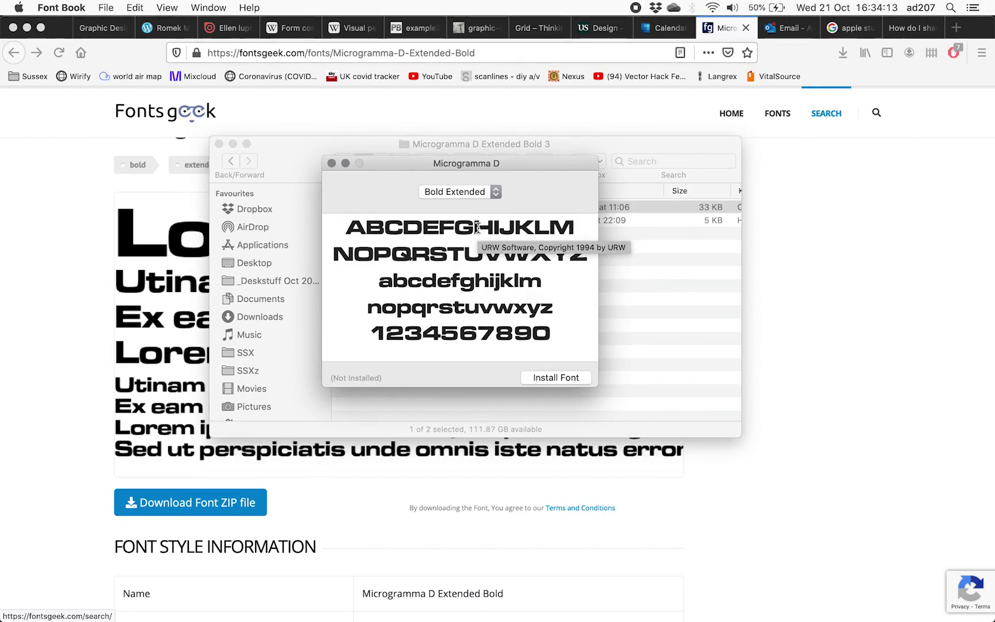
- Install the Microgramma D Bold Extended font, quit Font Book and return to InDesign
click(551, 376)
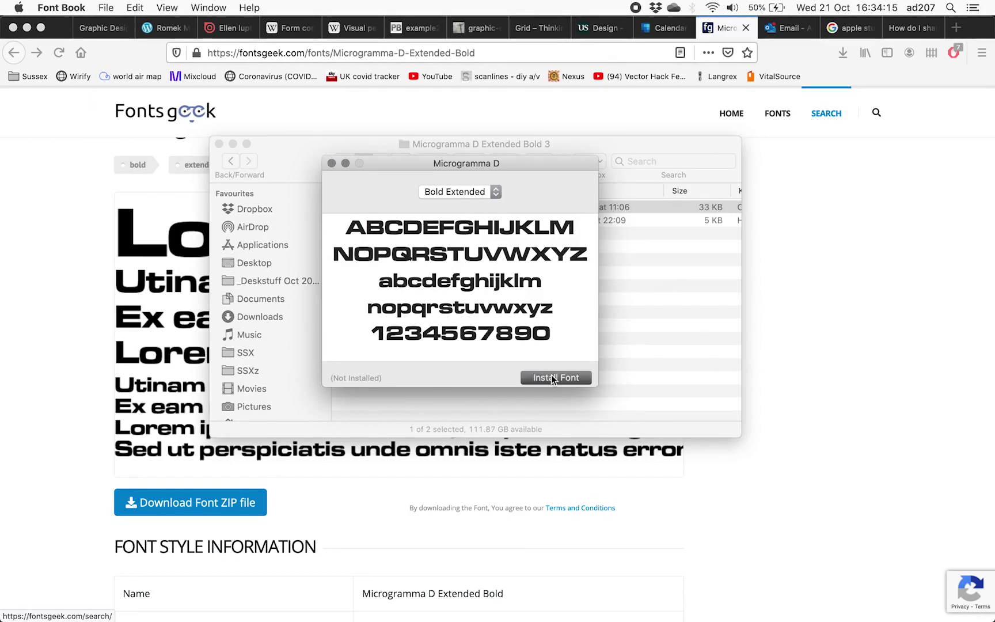
drag(444, 189, 449, 198)
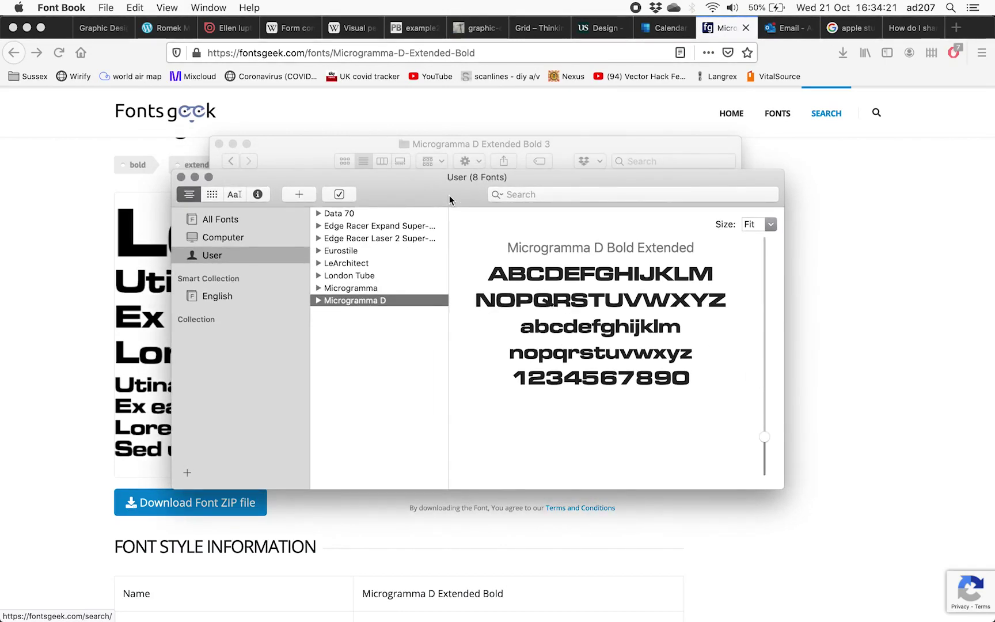
key(super+q)
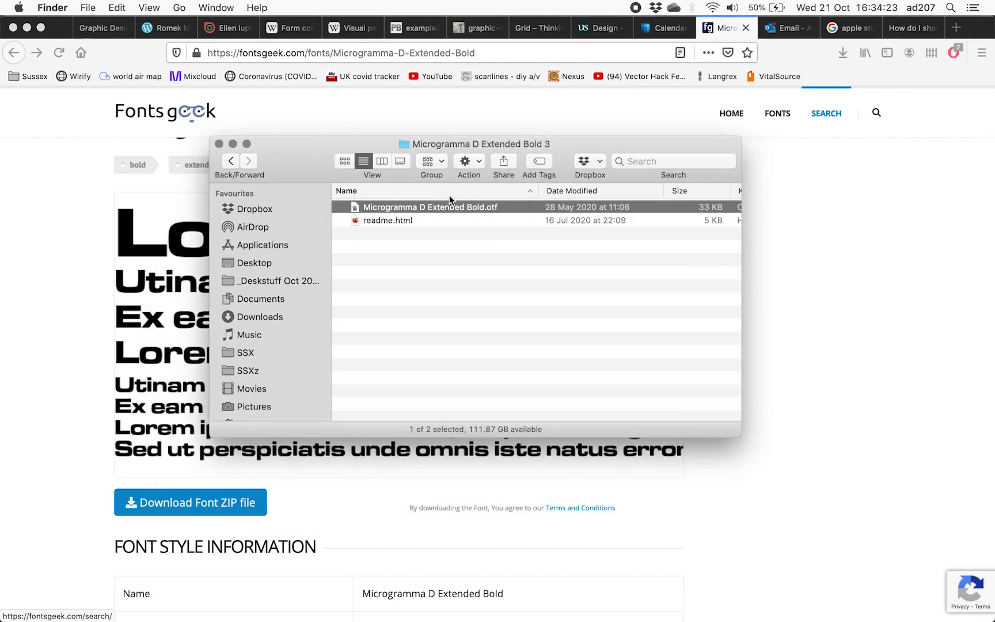
key(super+Tab)
key(super+Tab)
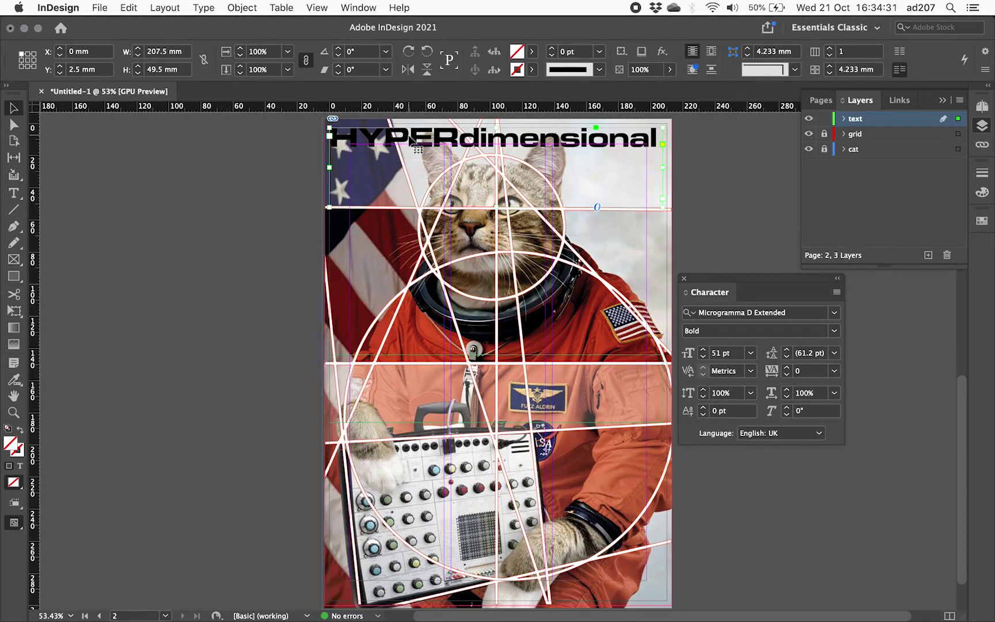
- Move the heading's text frame down to the horizontal grid line at the cat's eyes, at X -0.5 mm and Y 39.75 mm
drag(407, 139, 405, 184)
key(Right)
key(Right)
key(Right)
key(Right)
key(Right)
key(Right)
key(Right)
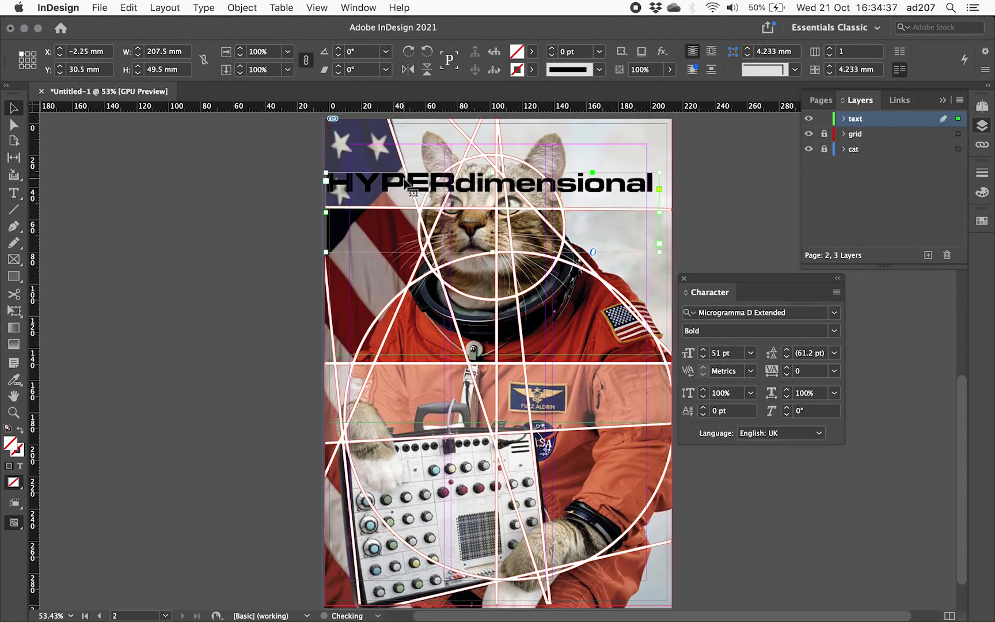
key(Down)
key(Down)
key(Down)
key(Down)
key(Down)
key(Down)
key(Down)
key(Down)
key(Down)
key(Down)
key(Down)
key(Down)
key(Down)
key(Down)
key(Down)
key(Down)
key(Down)
key(Down)
key(Down)
key(Down)
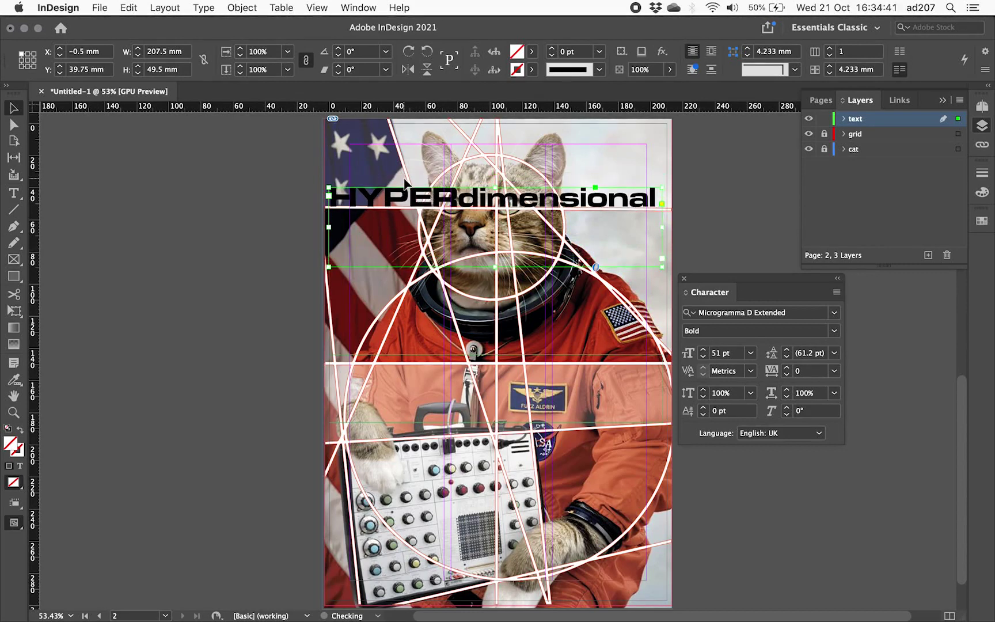
- Nudge the heading's text frame to X 1 mm and Y 40.75 mm so the letters' bases overlap the white grid line
key(Right)
key(Right)
key(Right)
key(Right)
key(Right)
key(Right)
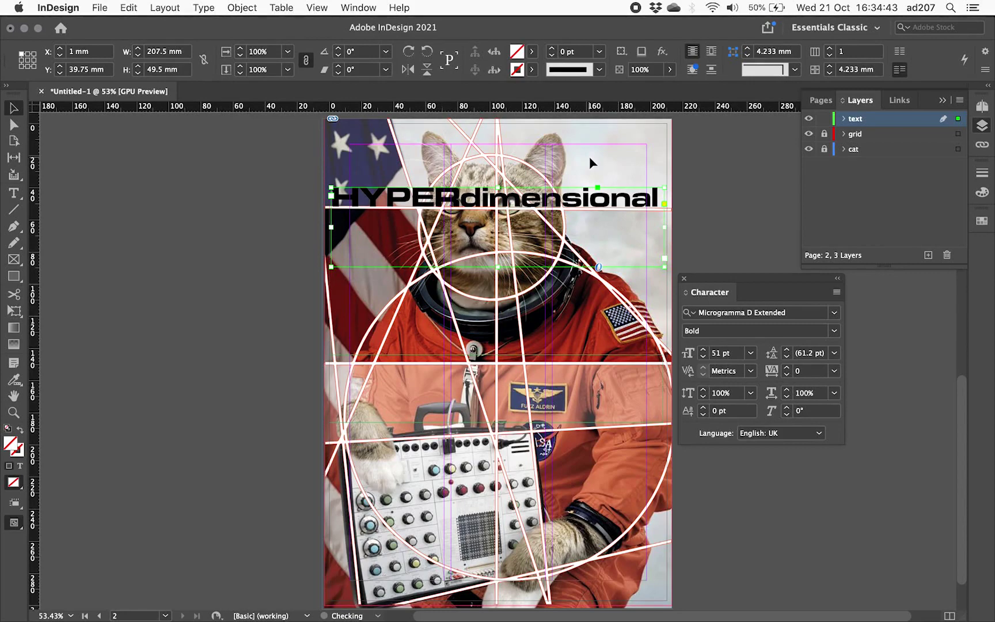
key(super+1)
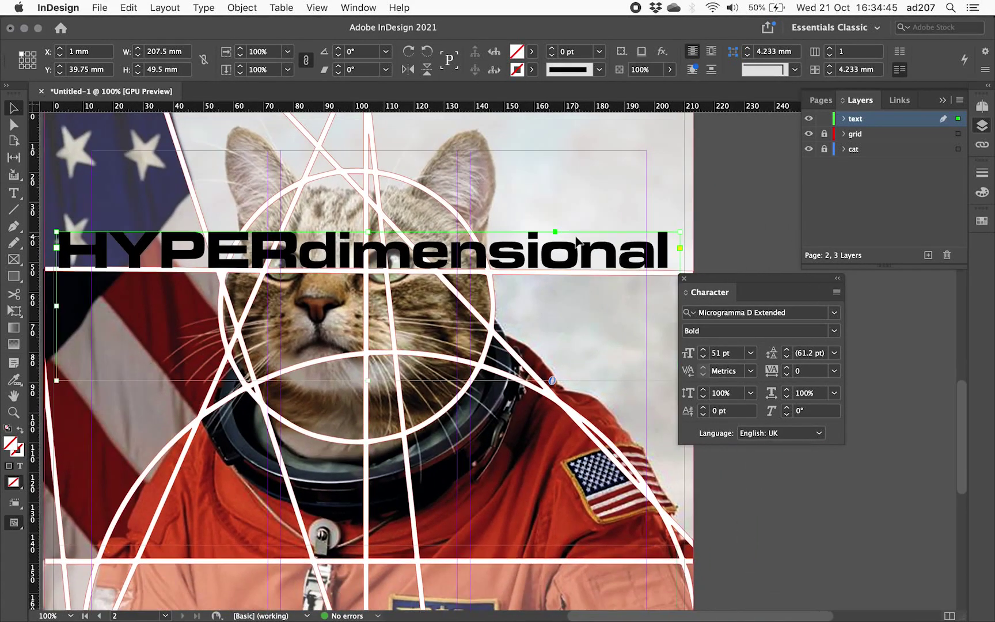
key(Down)
key(Down)
key(Down)
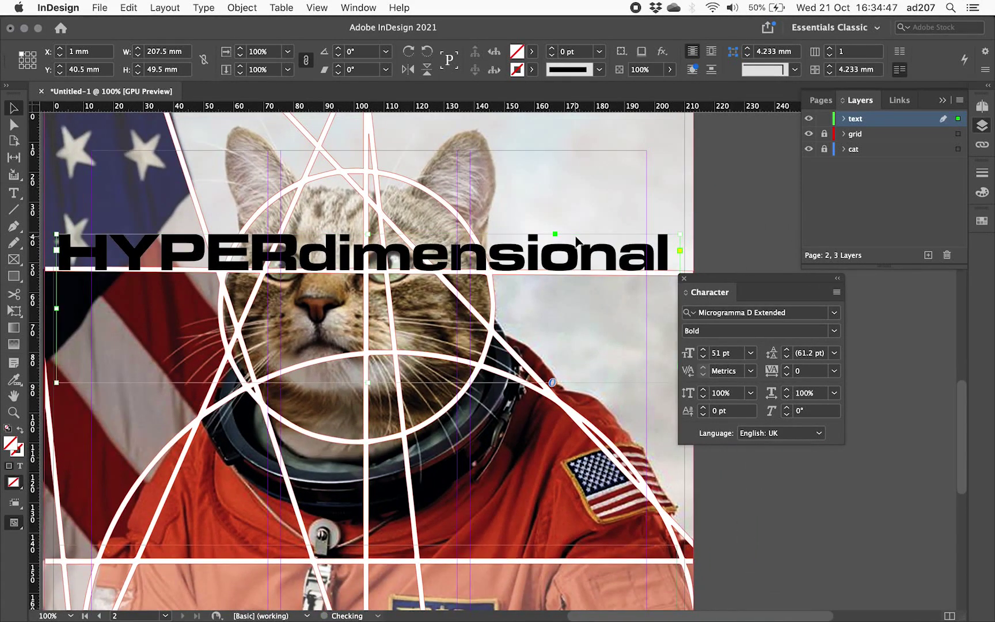
key(Down)
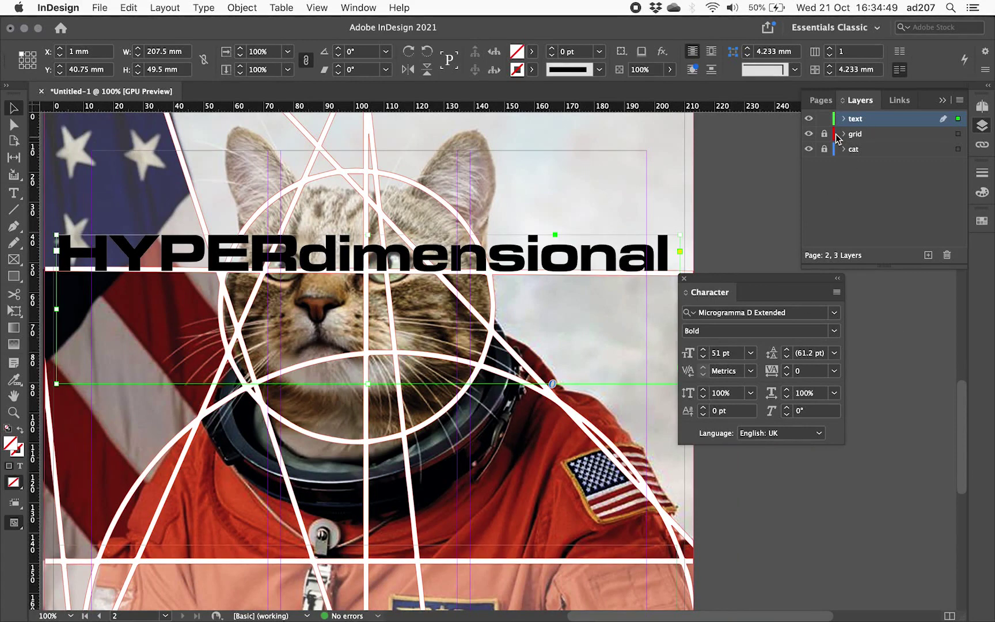
- Unlock the grid layer and place the text layer between it and the cat layer
drag(861, 121, 872, 145)
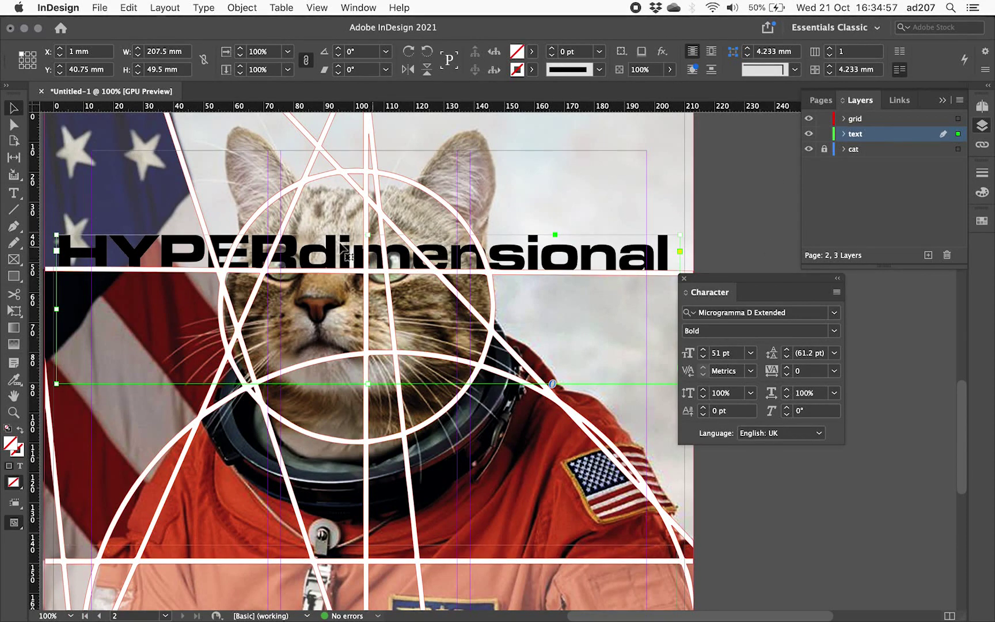
- Try the [Paper] colour on the HYPERdimensional heading text, and return it to [Black]
triple_click(348, 253)
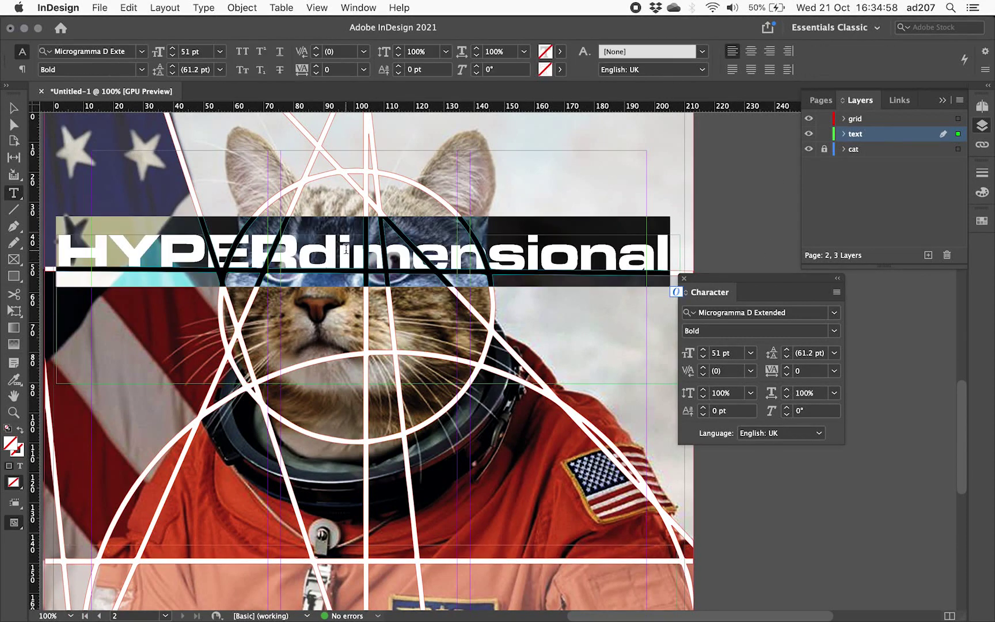
click(560, 51)
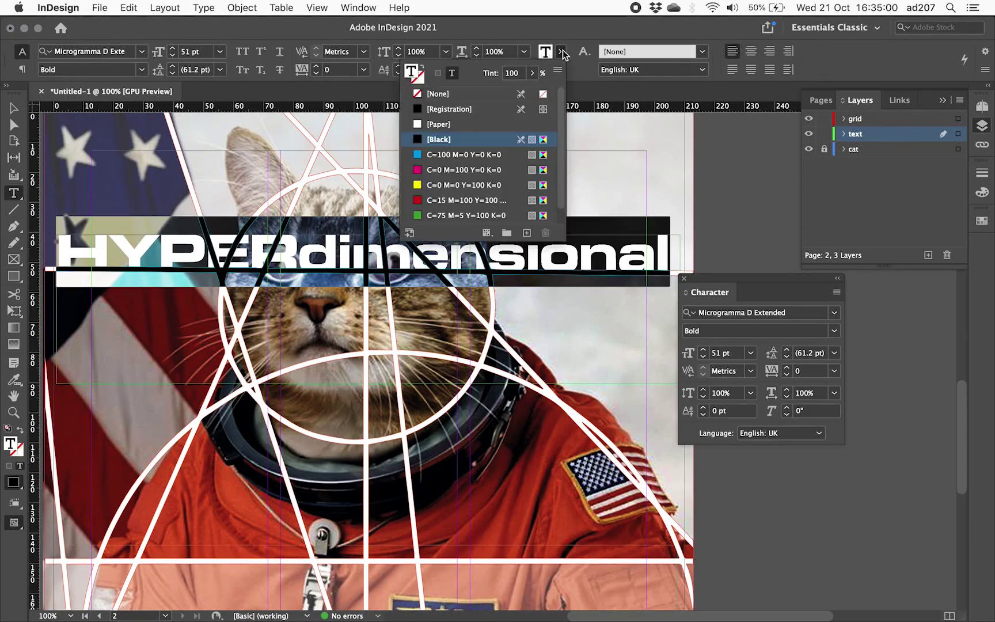
click(418, 125)
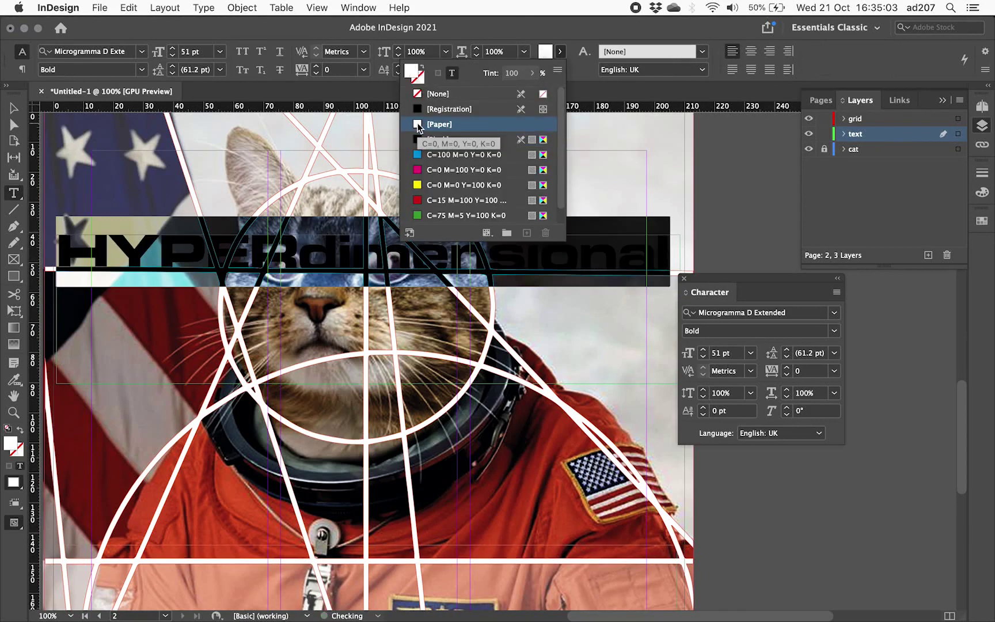
click(560, 51)
click(592, 254)
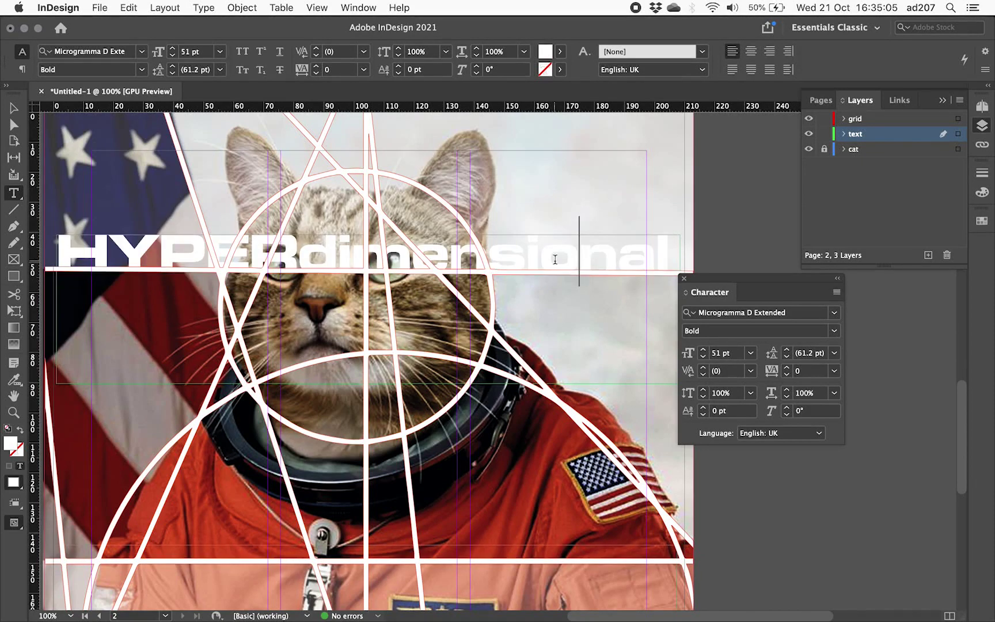
key(super+a)
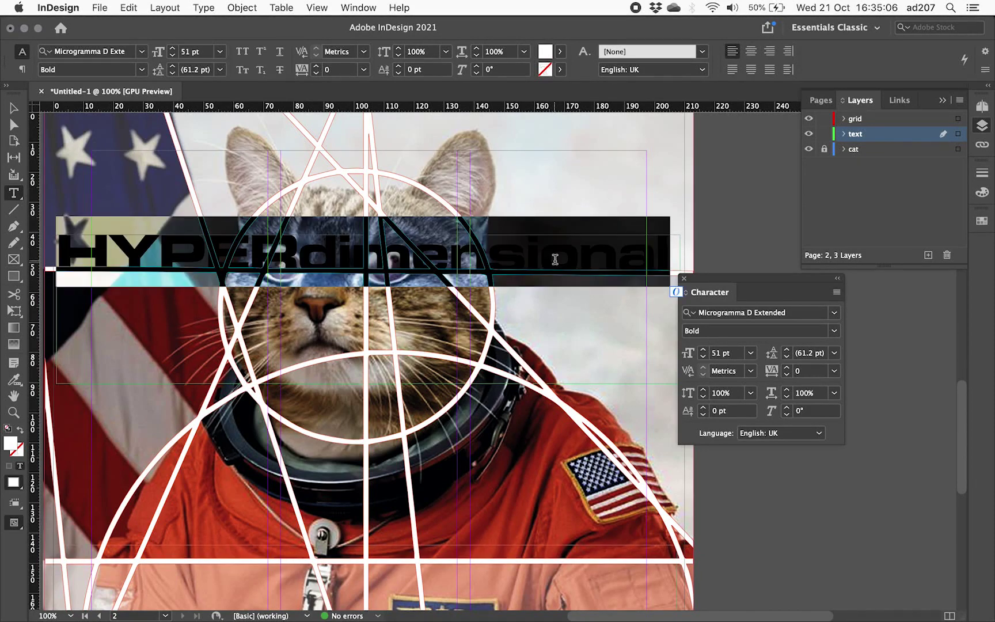
click(559, 52)
click(455, 140)
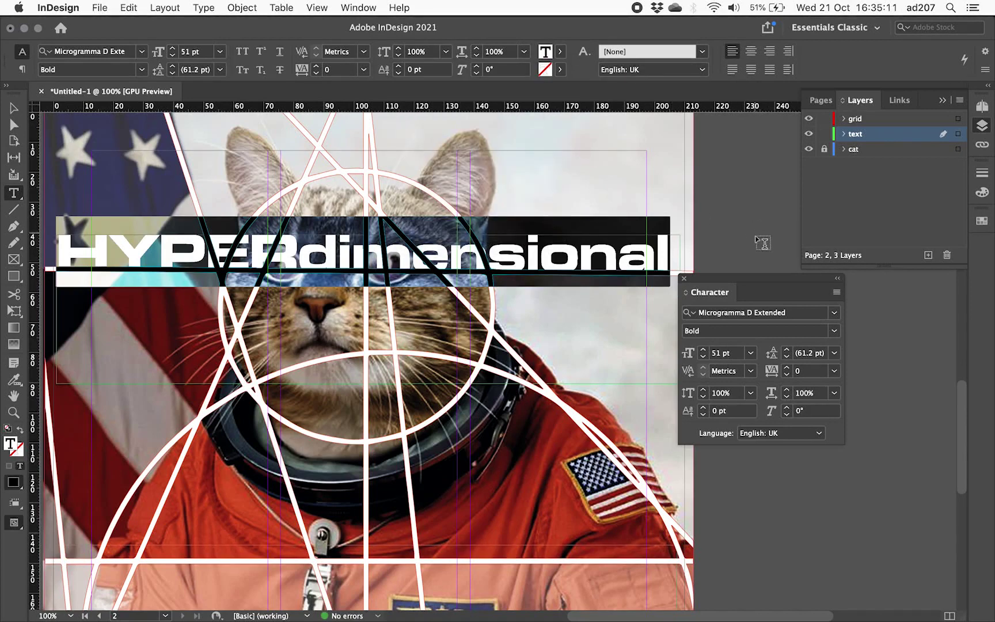
- Lock the grid layer and deselect the heading's text frame
click(825, 118)
click(13, 108)
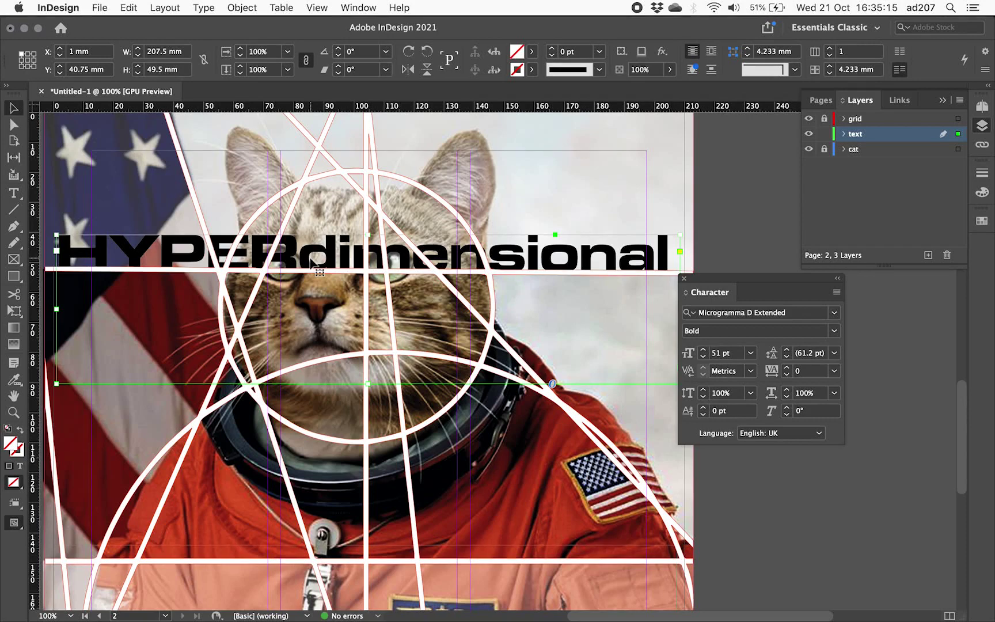
key(super+0)
click(509, 284)
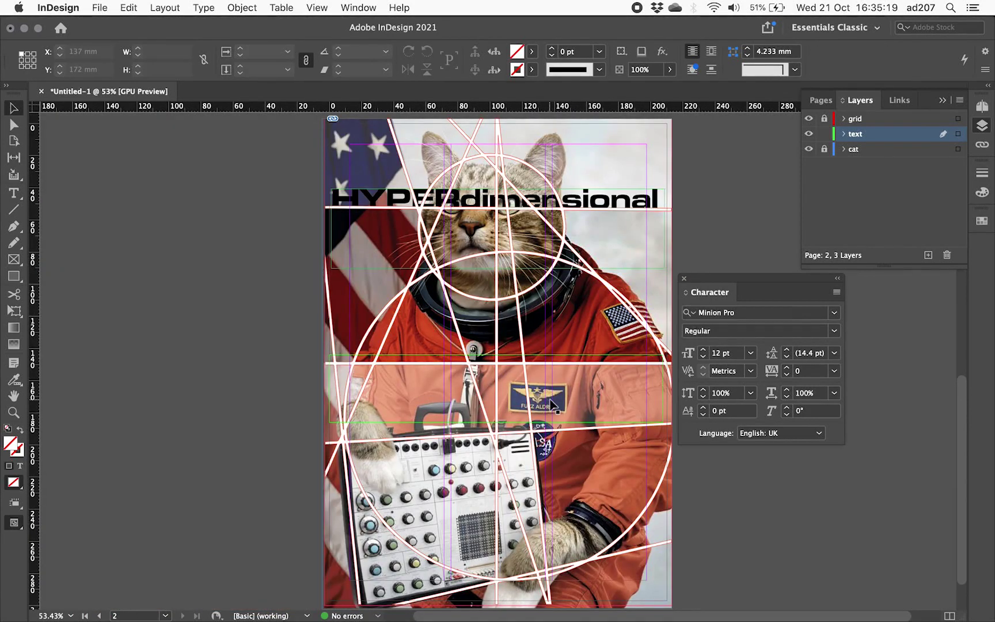
- Enter the text SPACEcat in the empty text frame across the cat's chest
key(t)
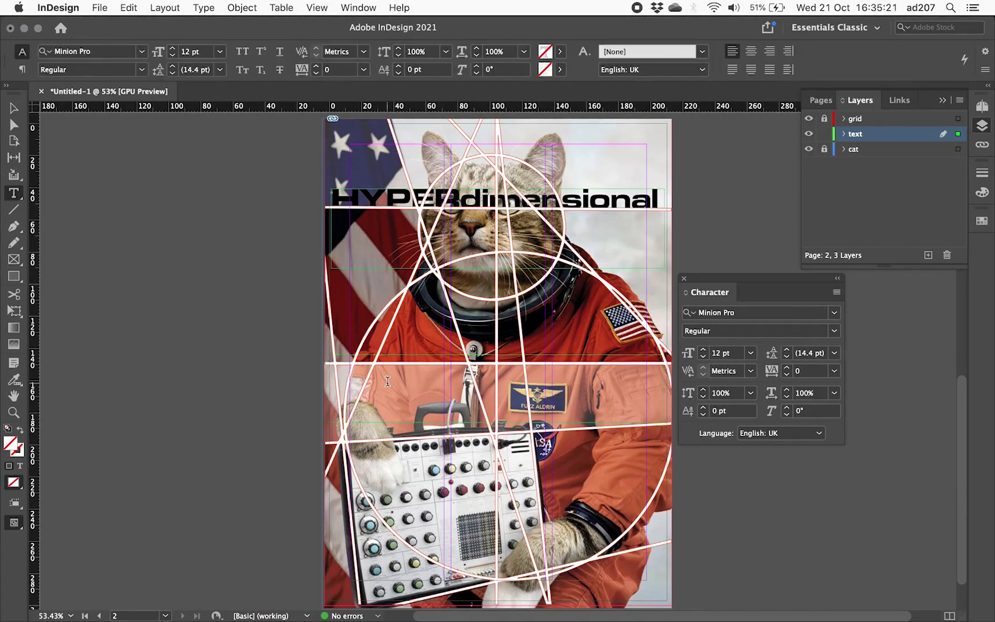
text(j)
text(SPA)
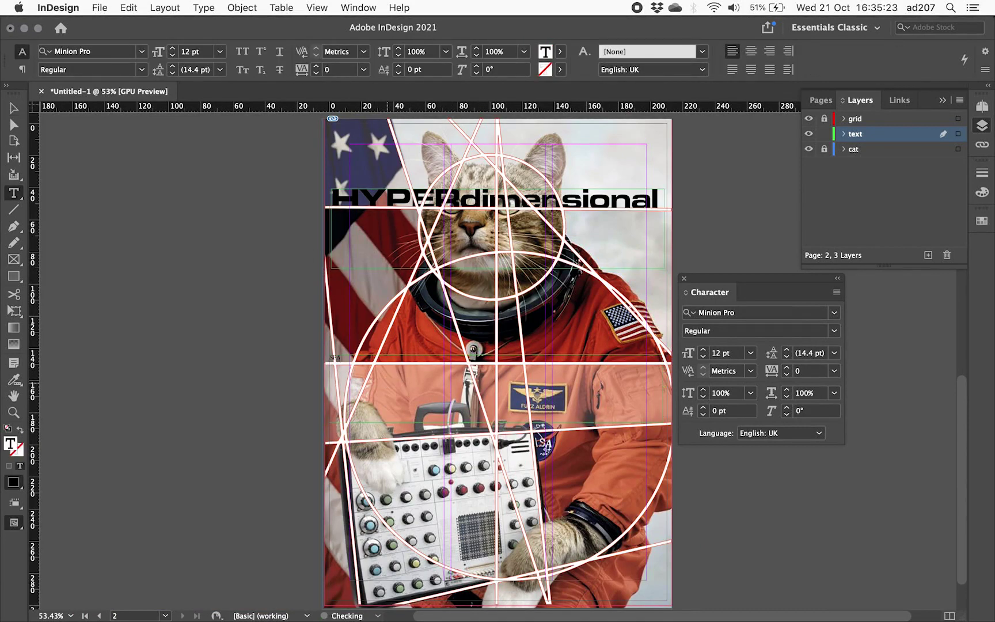
text(CEcat)
- Set the whole SPACEcat text in the Microgramma D Extended font
key(super+a)
click(834, 312)
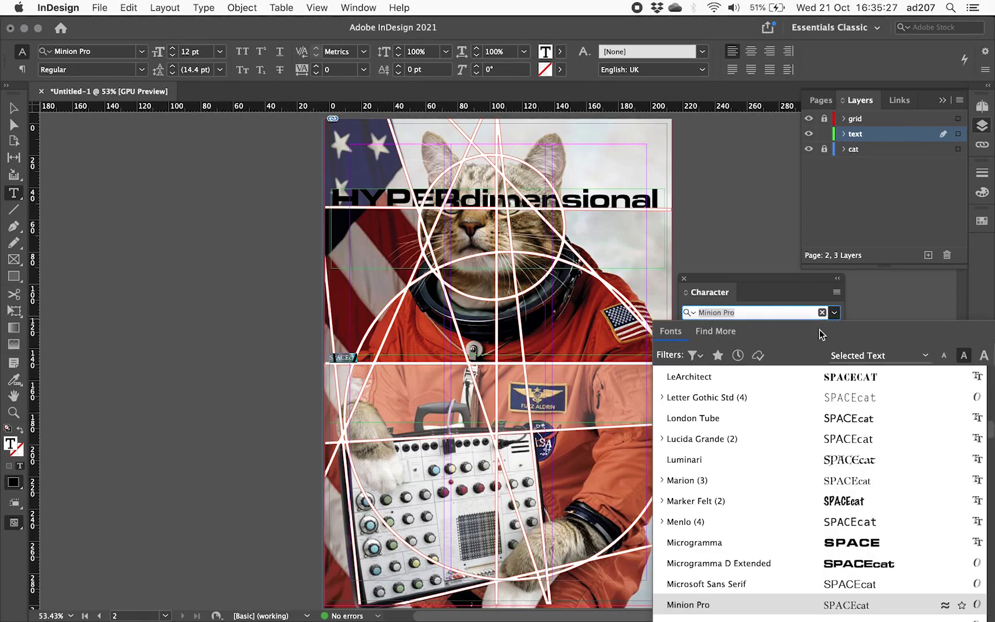
scroll(762, 415, up, 10)
scroll(746, 427, up, 5)
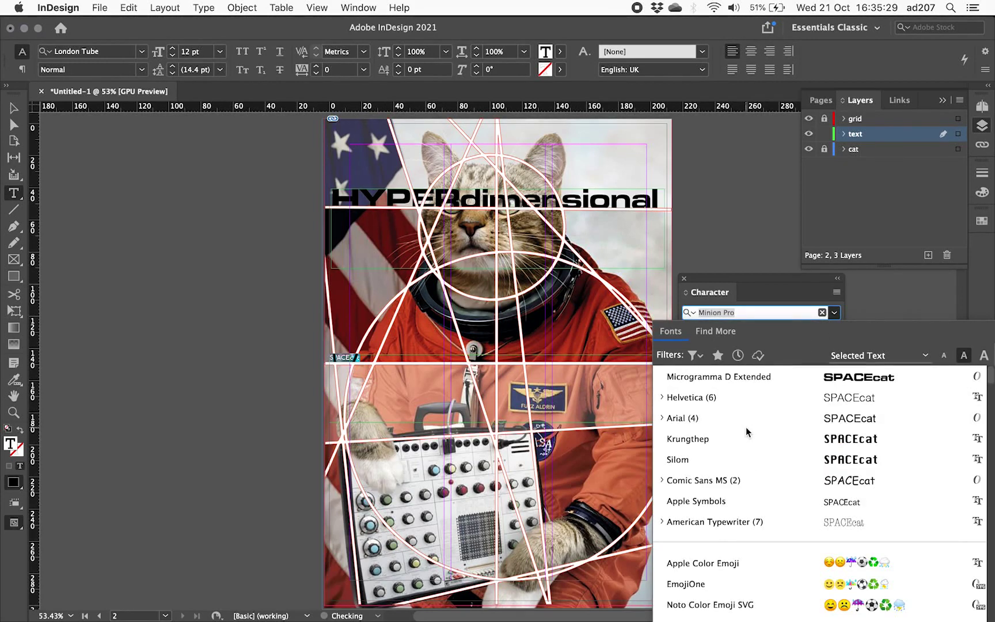
click(752, 378)
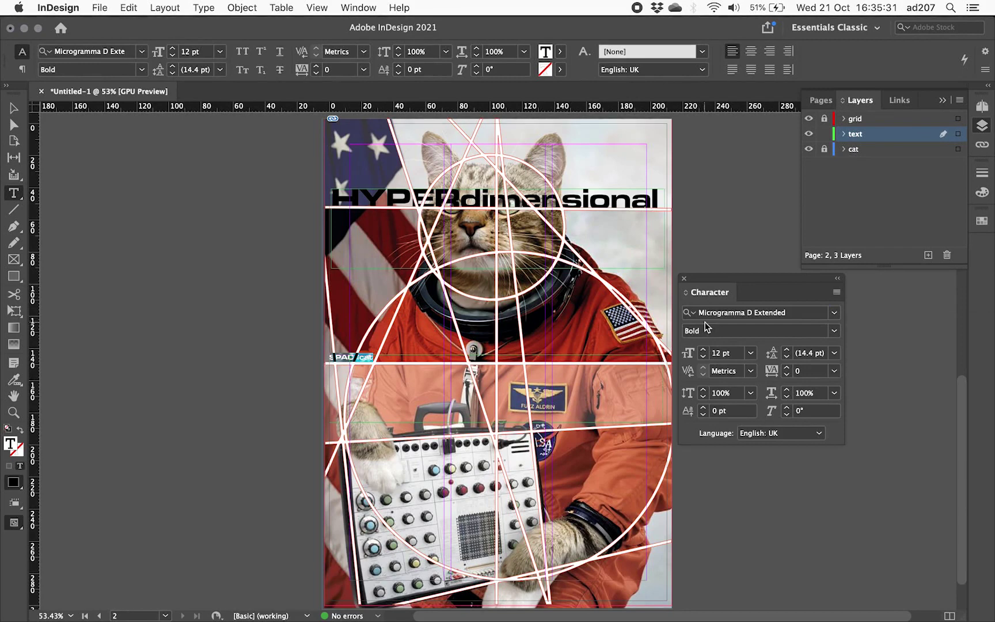
- Enlarge the SPACEcat text to 92 pt so it nearly spans the page width
text(41)
key(Return)
click(703, 352)
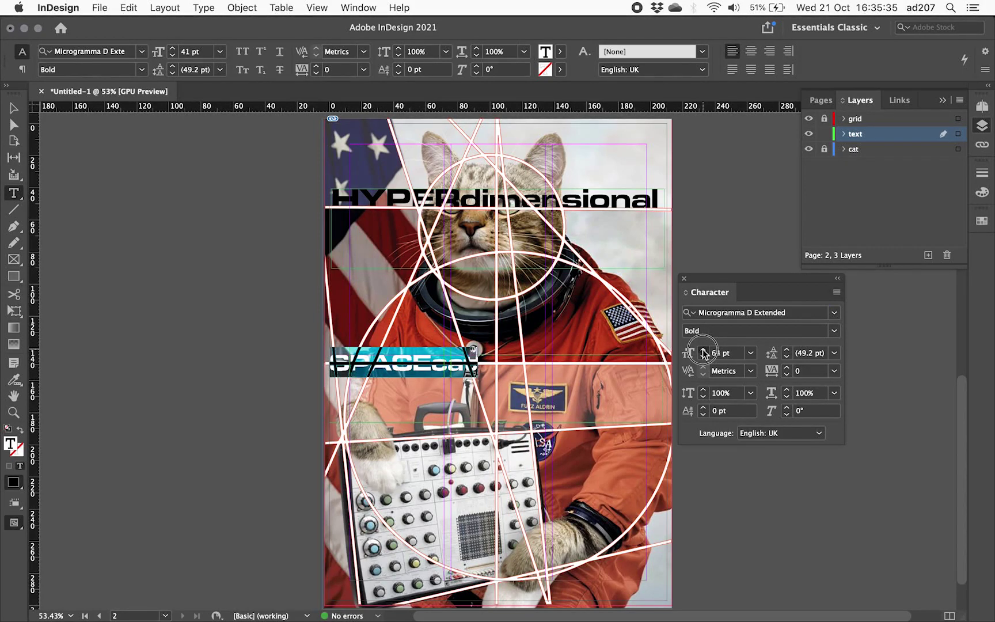
click(704, 352)
click(703, 352)
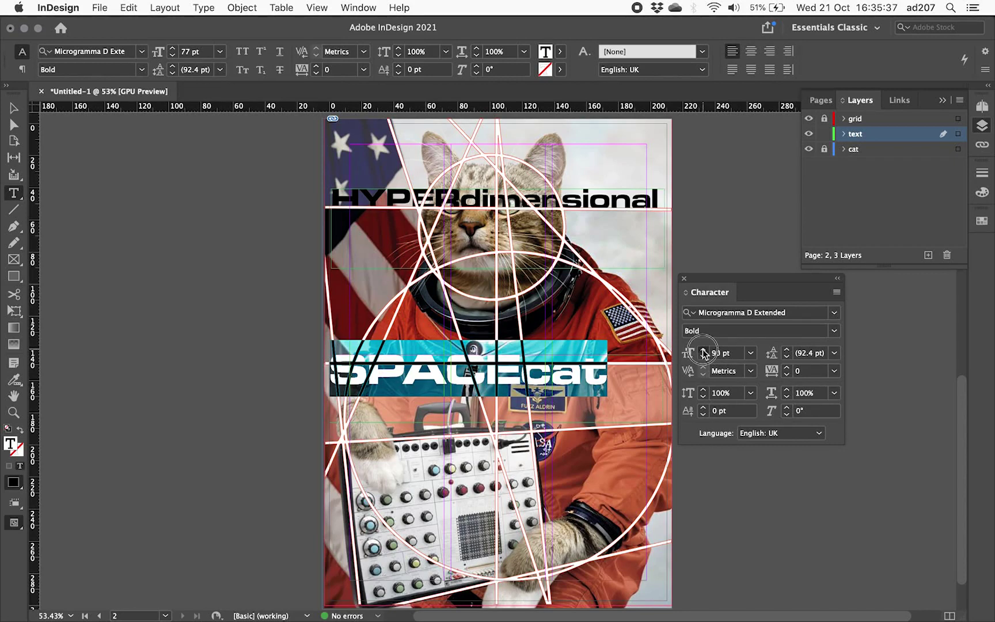
click(704, 352)
click(703, 358)
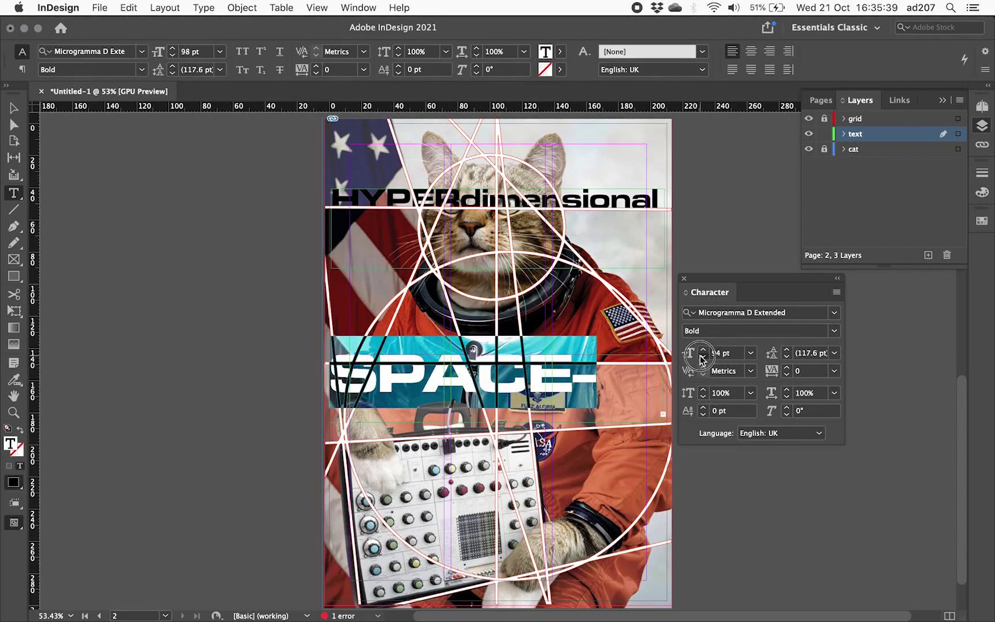
click(703, 358)
click(703, 355)
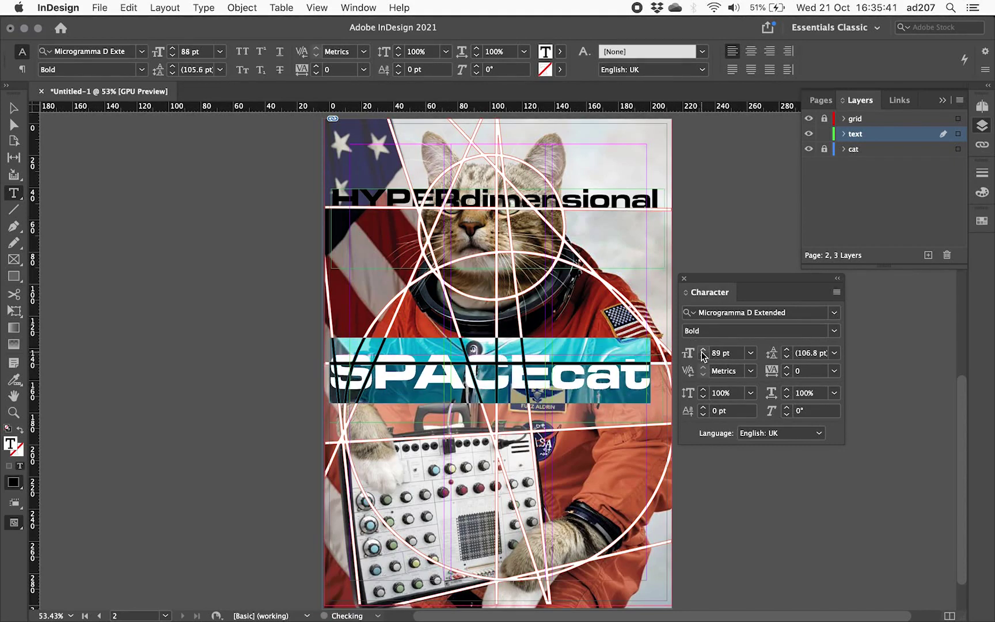
drag(733, 276, 839, 294)
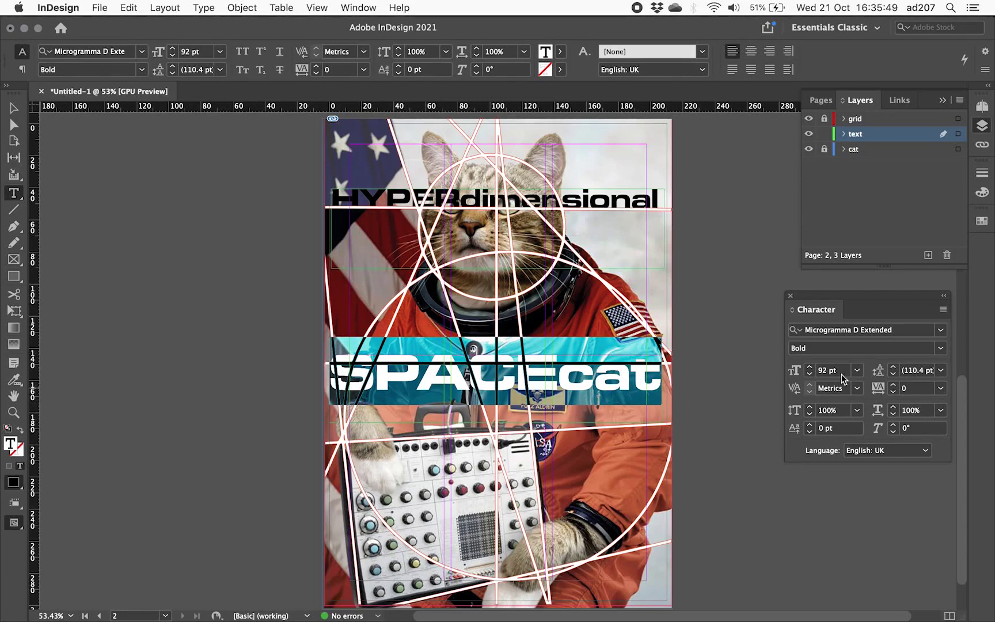
- Move the SPACEcat text frame down below the horizontal grid line, to X 1.25 mm and Y 157 mm
click(11, 105)
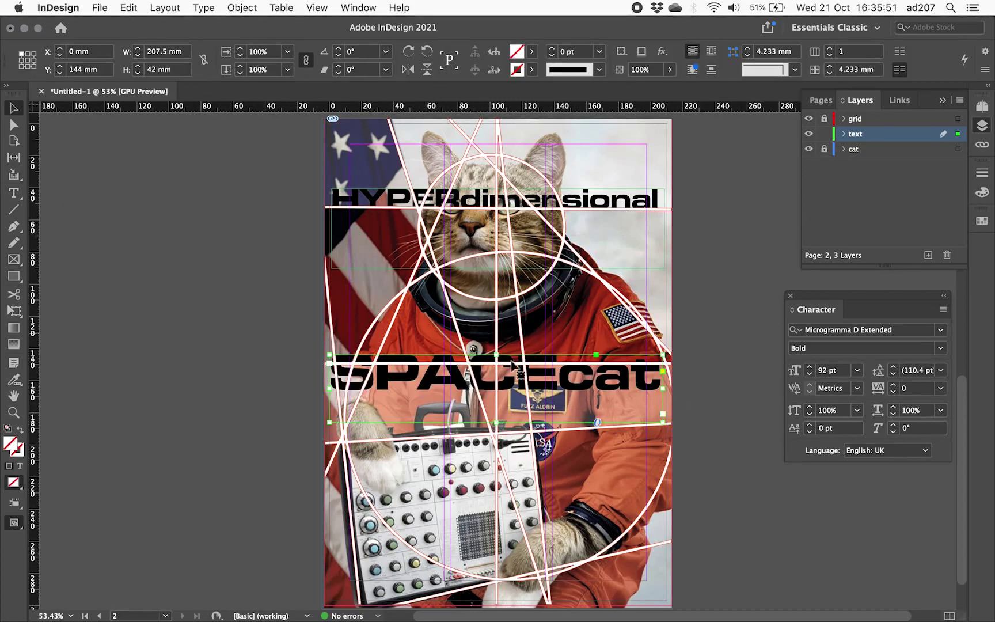
drag(536, 390, 536, 410)
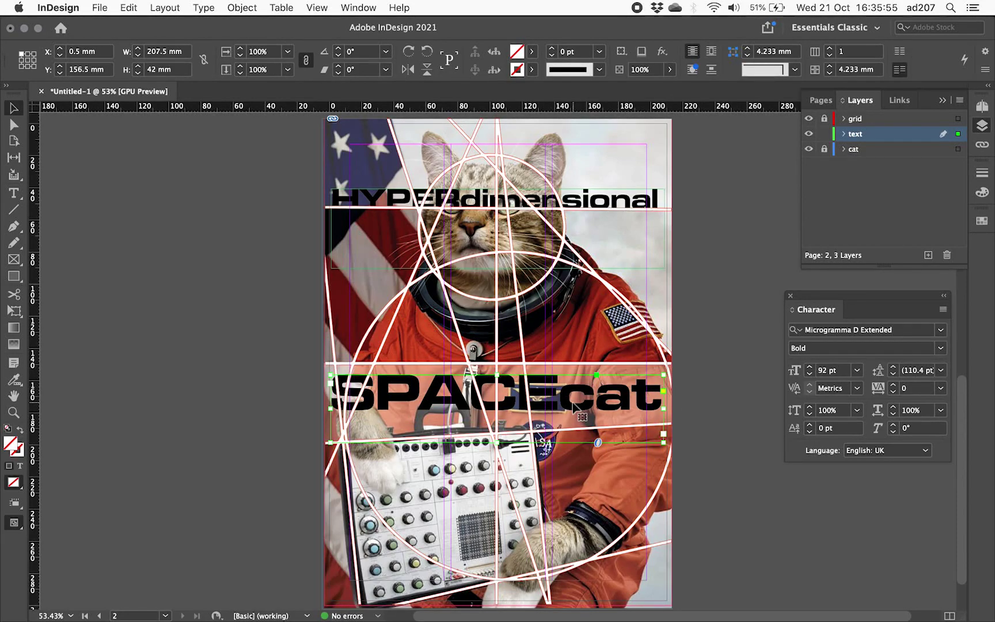
key(super+equal)
key(super+equal)
key(super+equal)
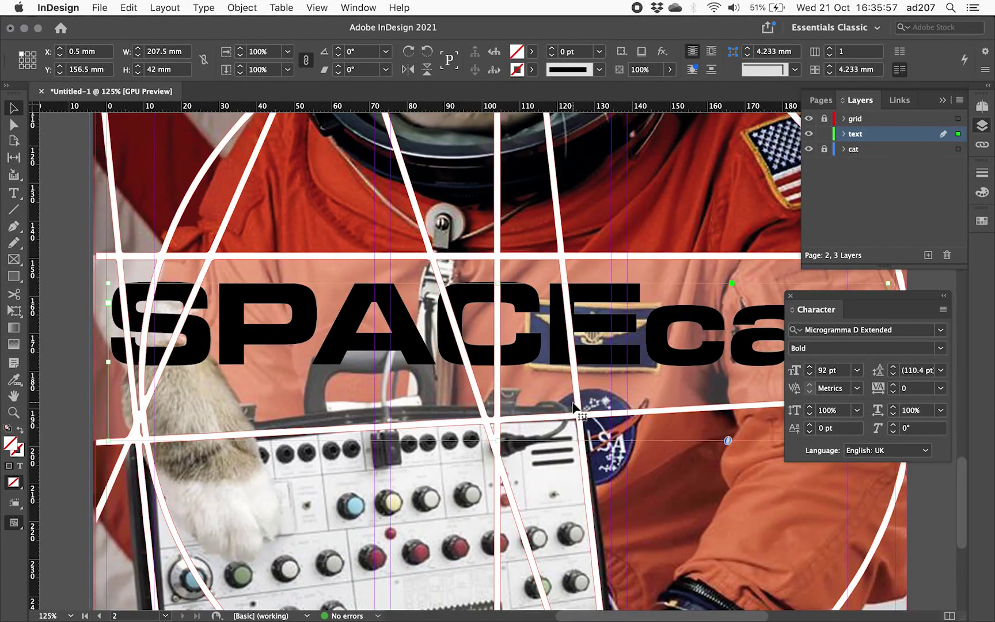
drag(807, 301, 873, 484)
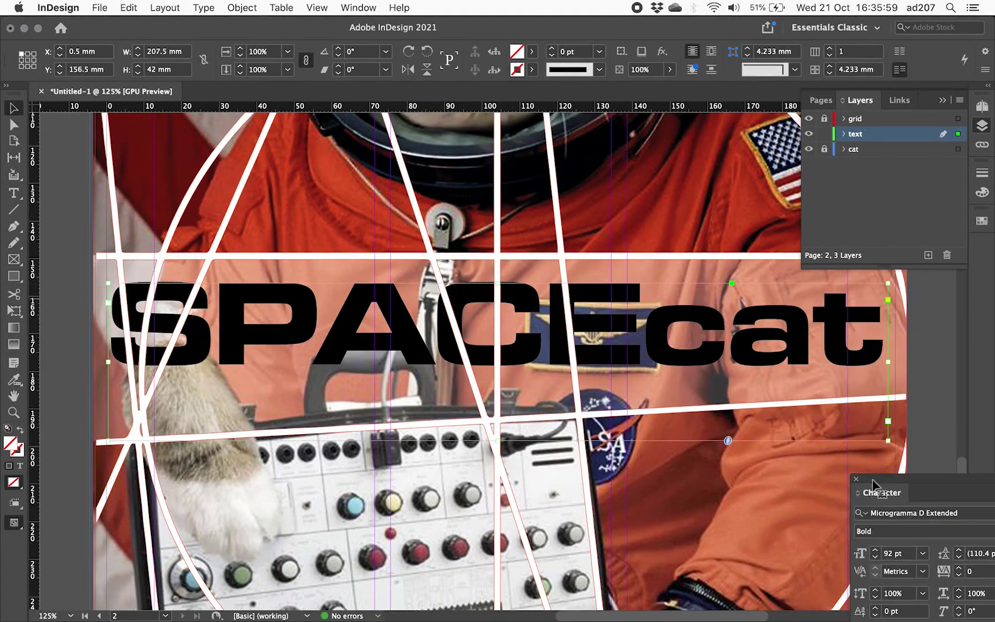
drag(798, 344, 803, 347)
drag(896, 484, 854, 424)
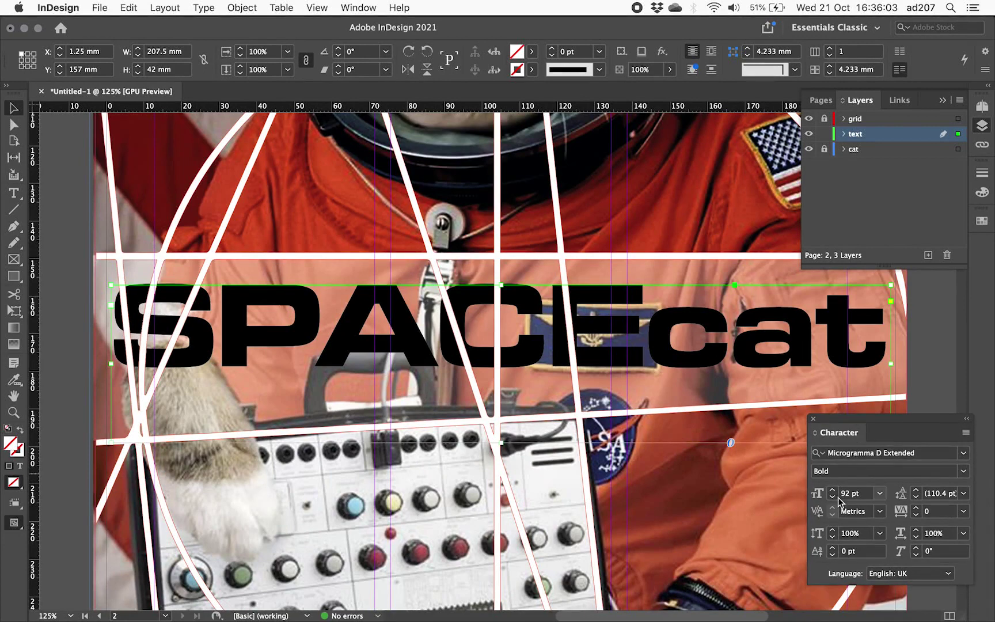
- Try lowering the SPACEcat text with a baseline shift of about -11 pt, and return the shift to 0 pt
double_click(717, 337)
key(super+a)
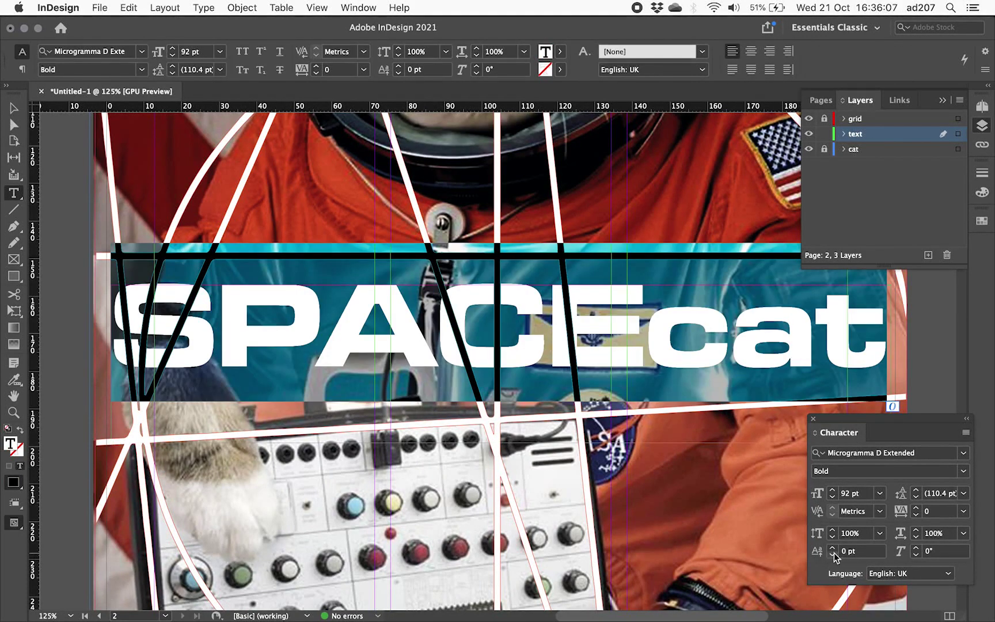
click(833, 555)
click(833, 555)
click(833, 554)
click(832, 554)
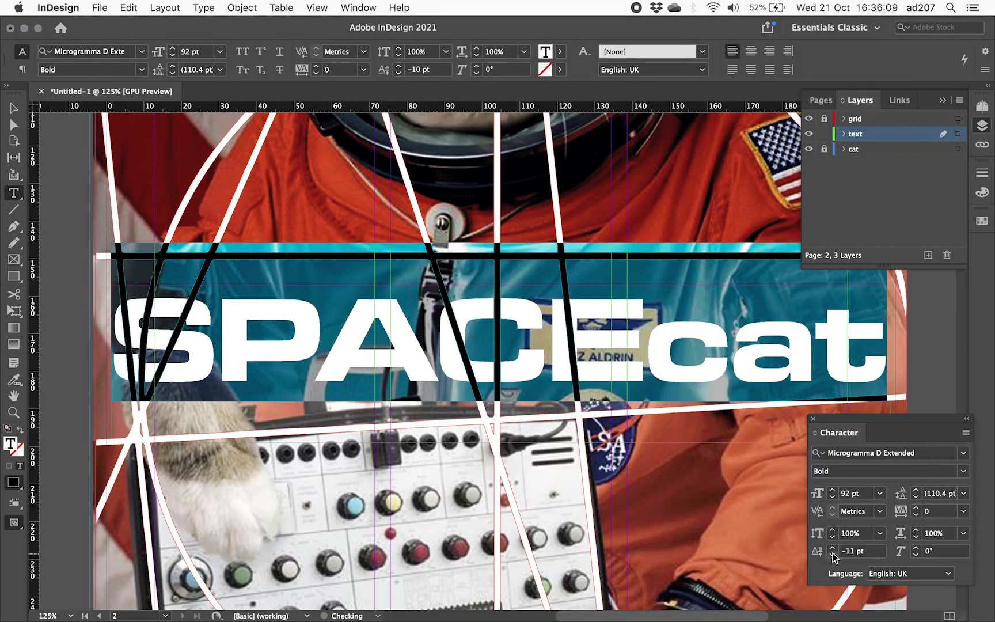
click(832, 549)
click(832, 548)
click(833, 548)
click(832, 548)
click(833, 548)
click(833, 549)
click(833, 548)
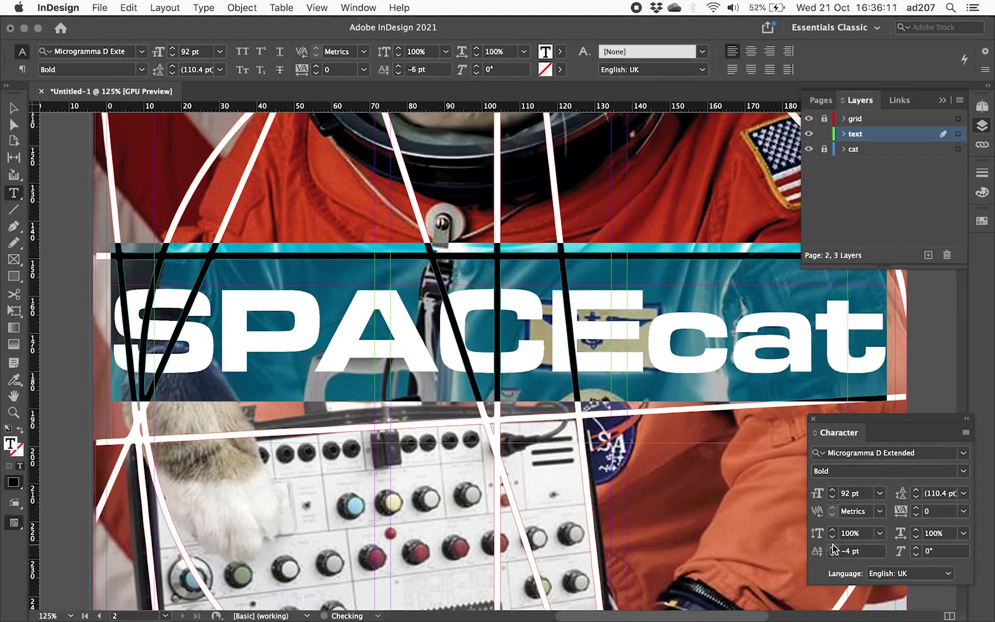
click(832, 547)
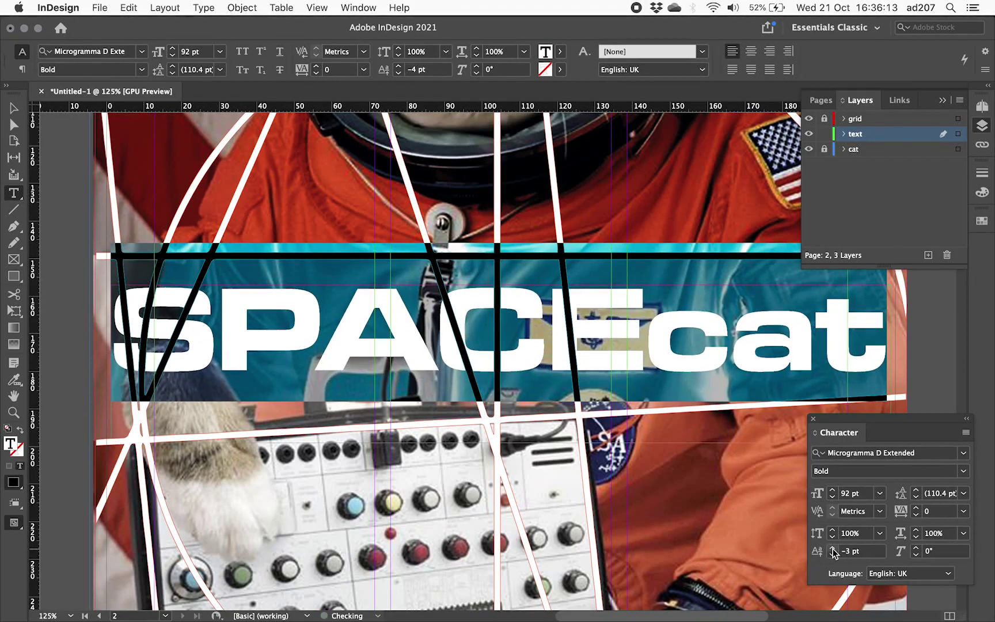
click(832, 548)
click(832, 548)
click(832, 547)
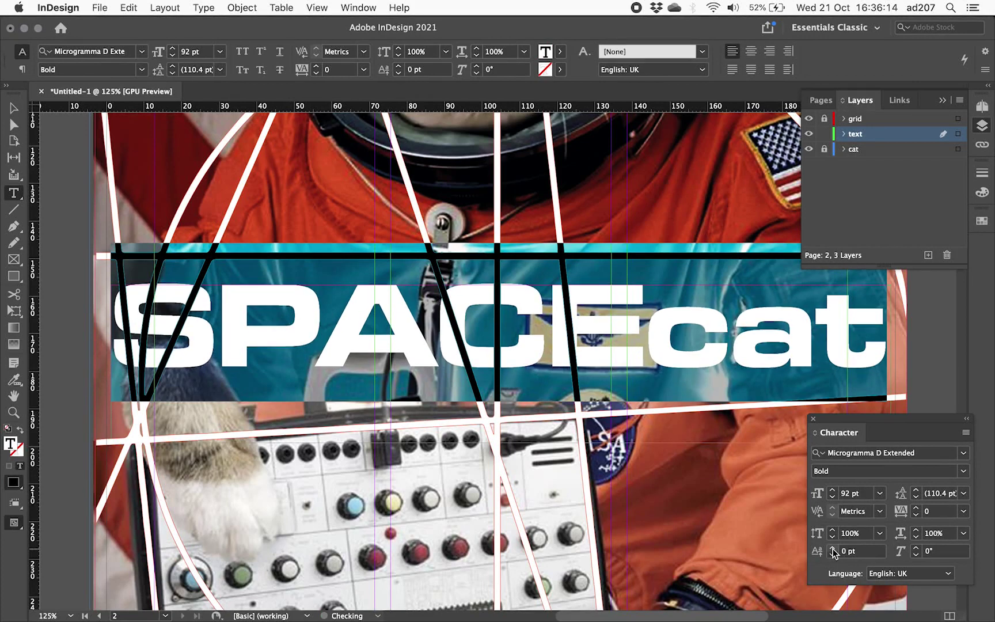
- Close the Character panel and move the SPACEcat text frame down to Y 160.6 mm, keeping X at 1.25 mm
click(813, 418)
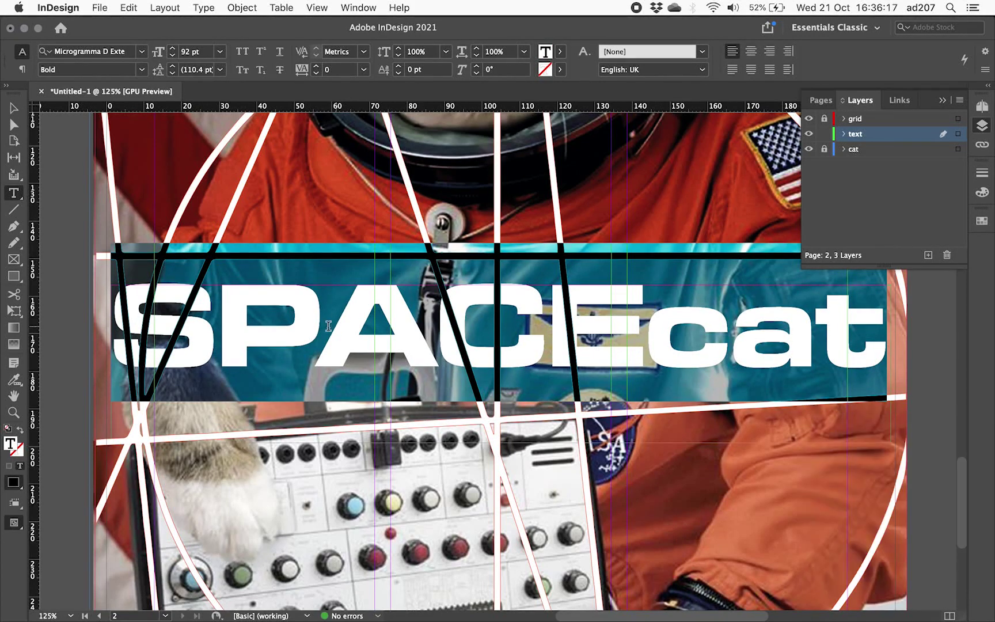
click(14, 107)
drag(324, 344, 339, 357)
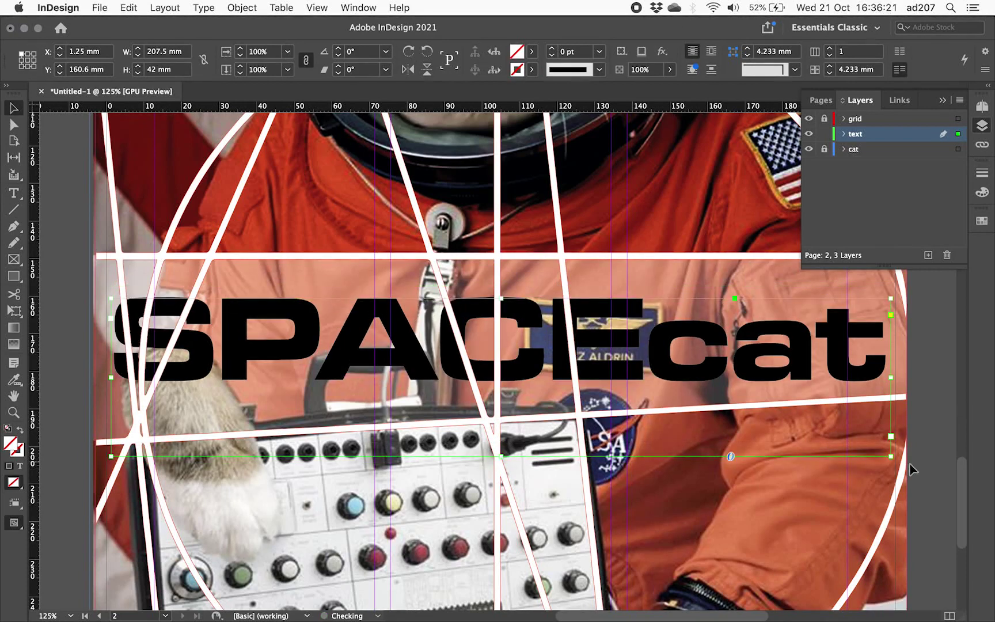
- Rotate the SPACEcat frame to 3.375° and lower it to Y 177.051 mm so the letters' bases follow the slanted grid line
drag(897, 464, 905, 447)
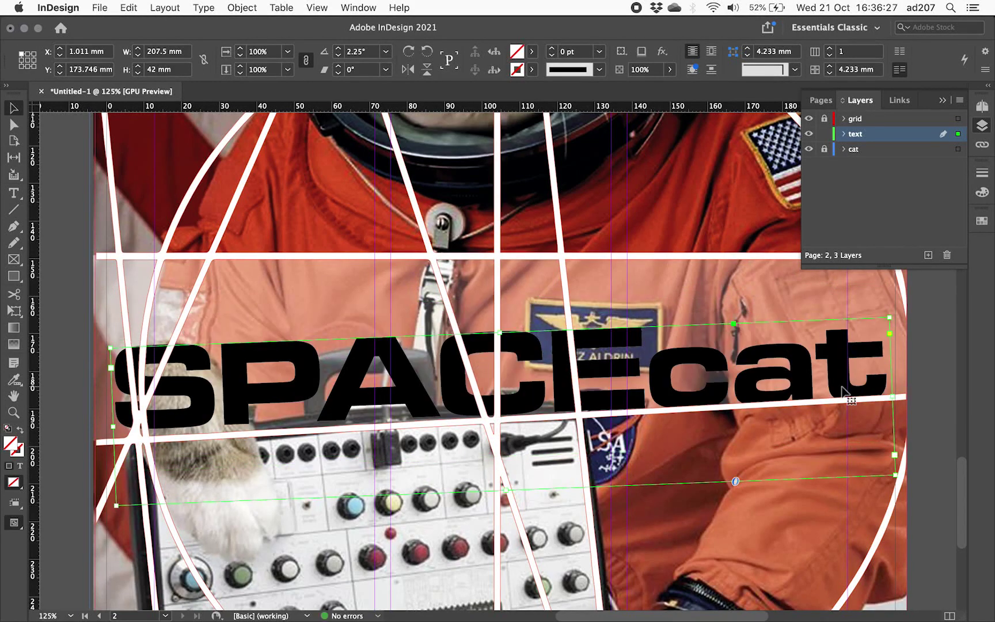
drag(896, 482, 900, 465)
key(Down)
key(Down)
key(Down)
key(Down)
key(Down)
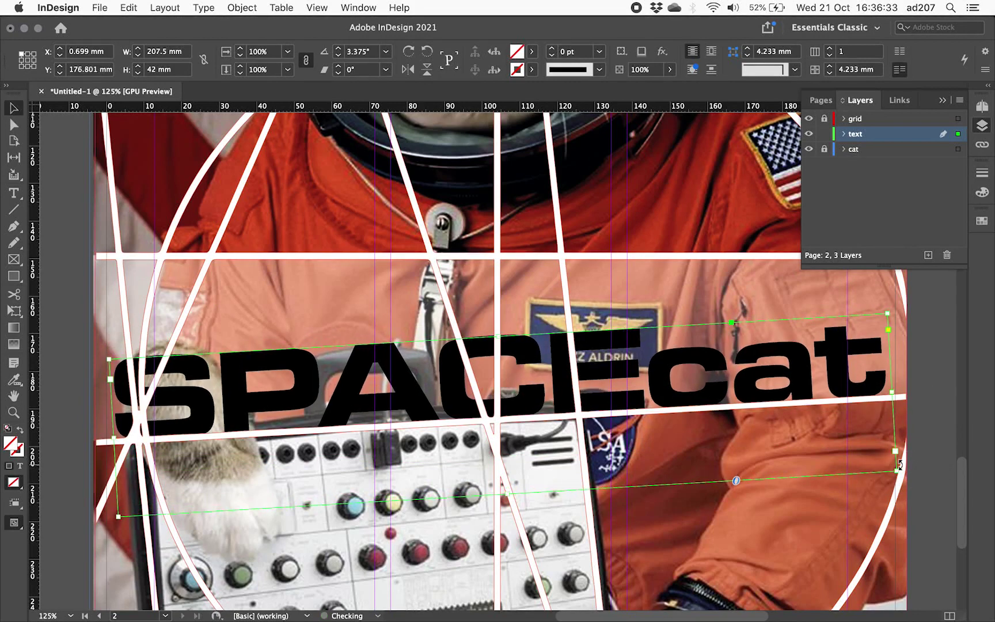
- Expand the text layer to list the SPACEcat and HYPERdimensional text frames
click(843, 134)
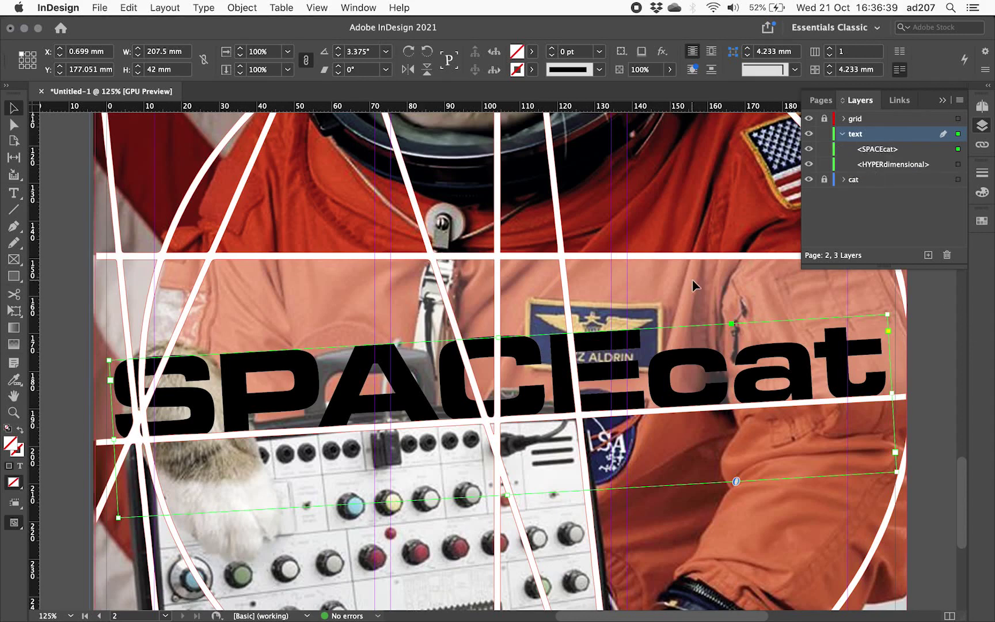
key(super+minus)
key(super+minus)
scroll(556, 305, up, 4)
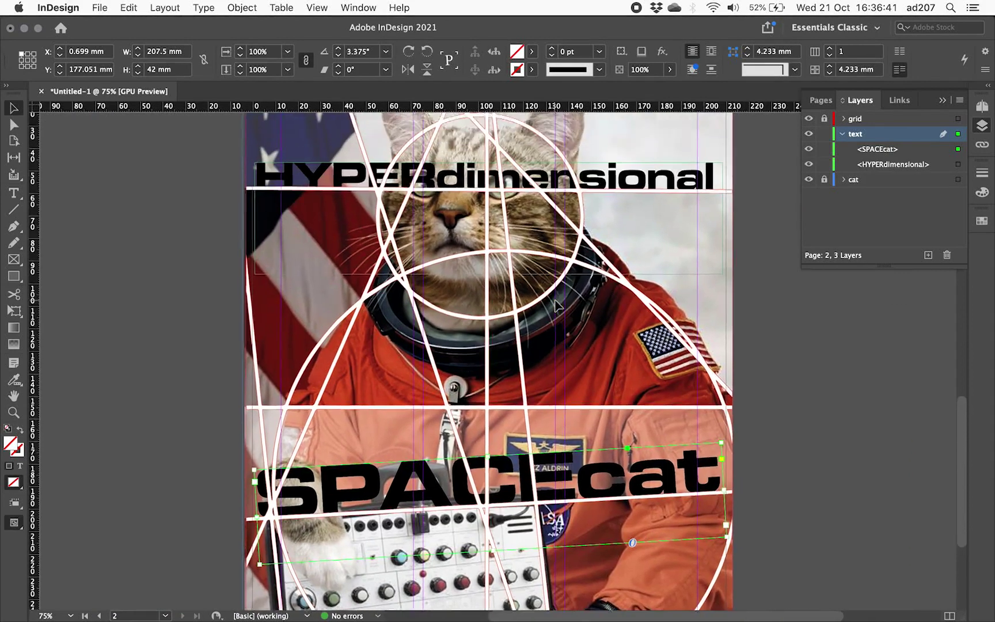
scroll(556, 305, up, 1)
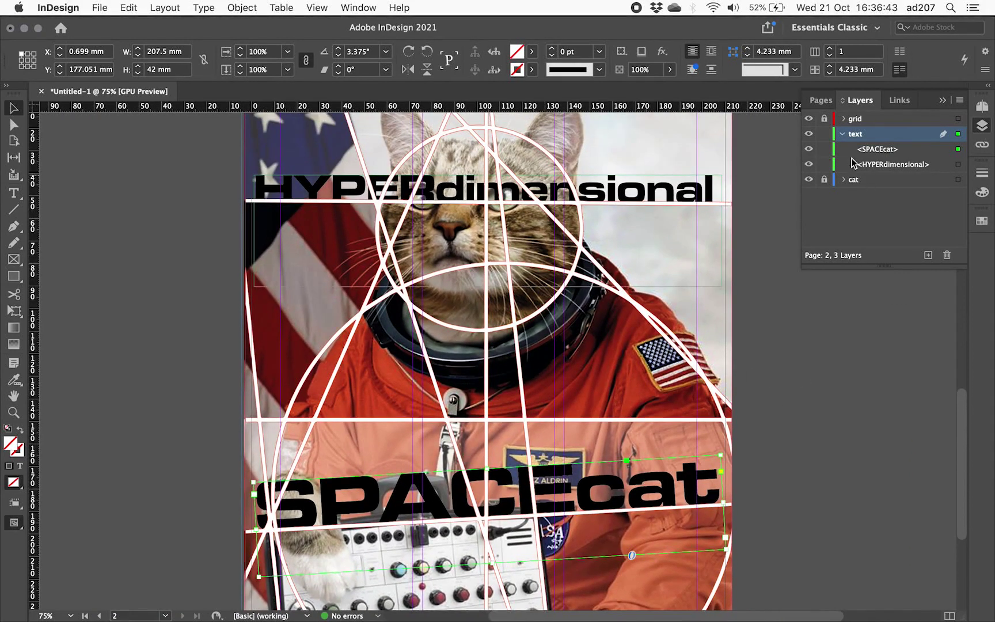
- Change the fill colour of the whole SPACEcat text to Paper and deselect it
triple_click(585, 491)
click(560, 52)
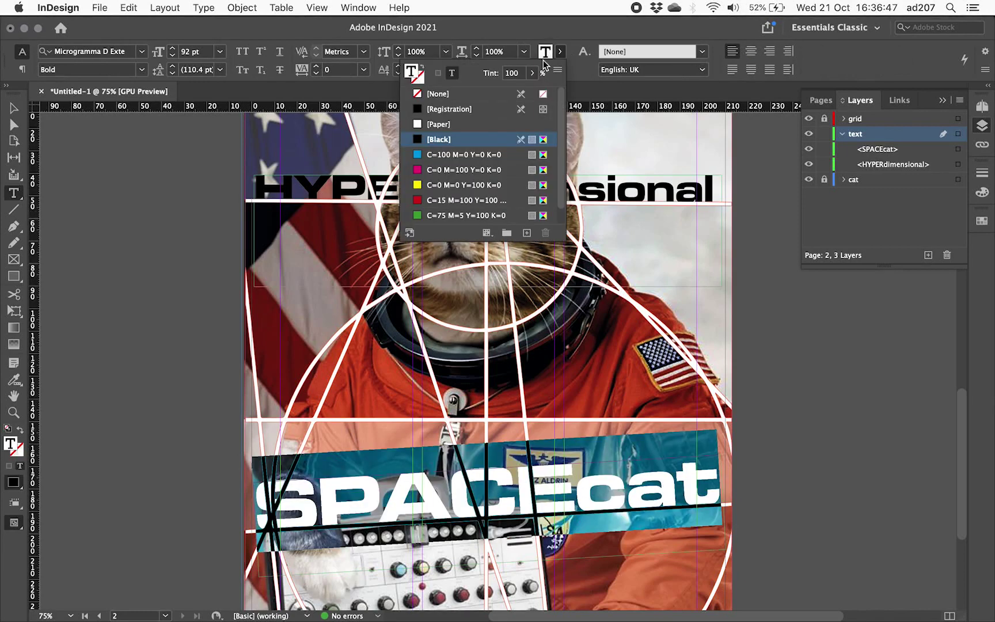
click(444, 125)
click(802, 337)
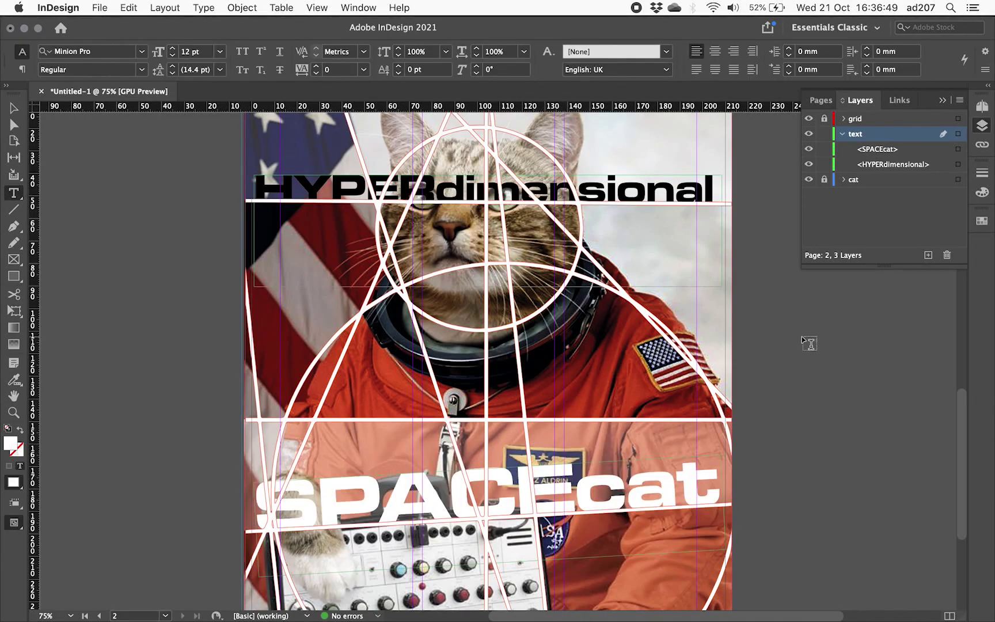
- Create a new layer above the text layer and move the HYPERdimensional text frame into it
click(635, 193)
click(902, 165)
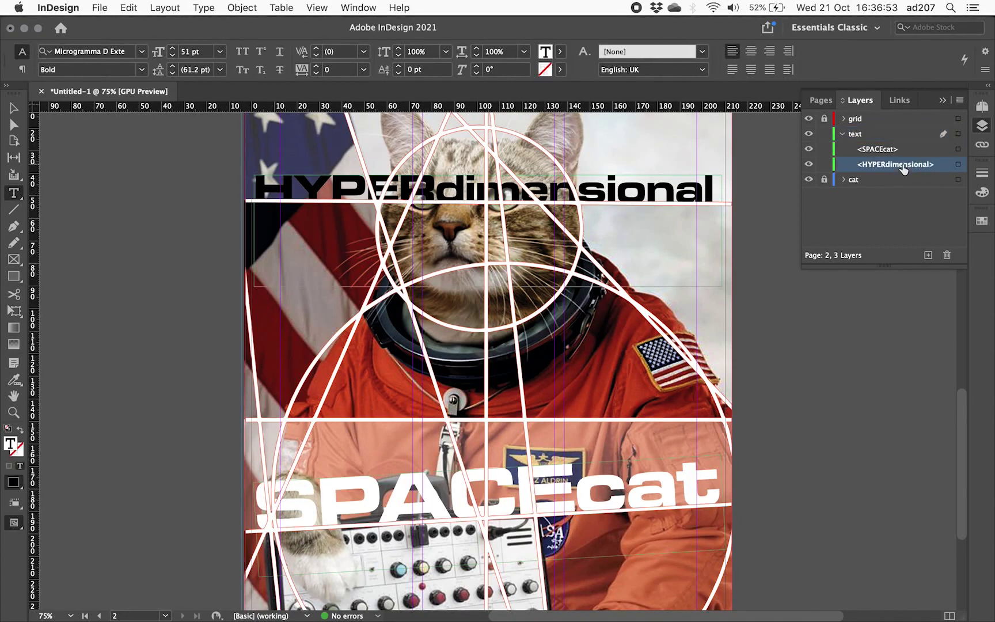
click(928, 254)
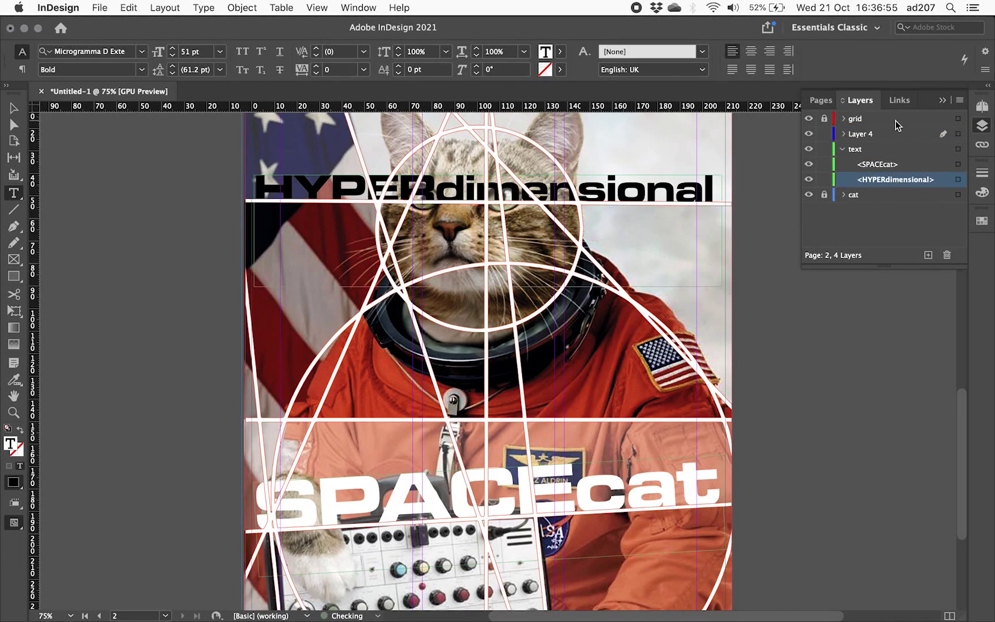
drag(879, 177, 861, 135)
click(843, 134)
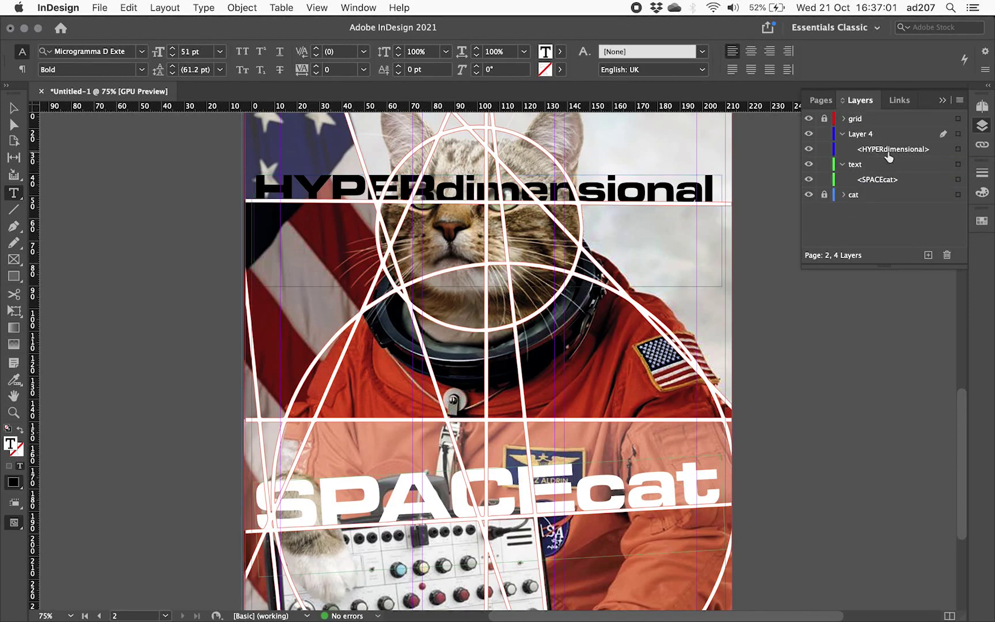
- Rename the layer holding SPACEcat as text 1 and the layer holding HYPERdimensional as text 2
double_click(855, 165)
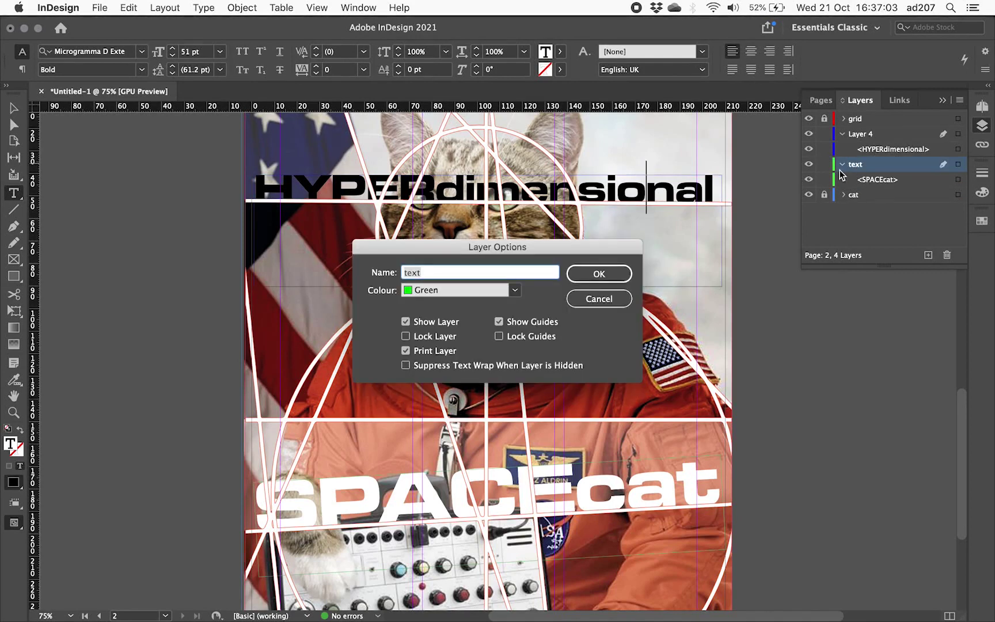
click(630, 272)
double_click(861, 135)
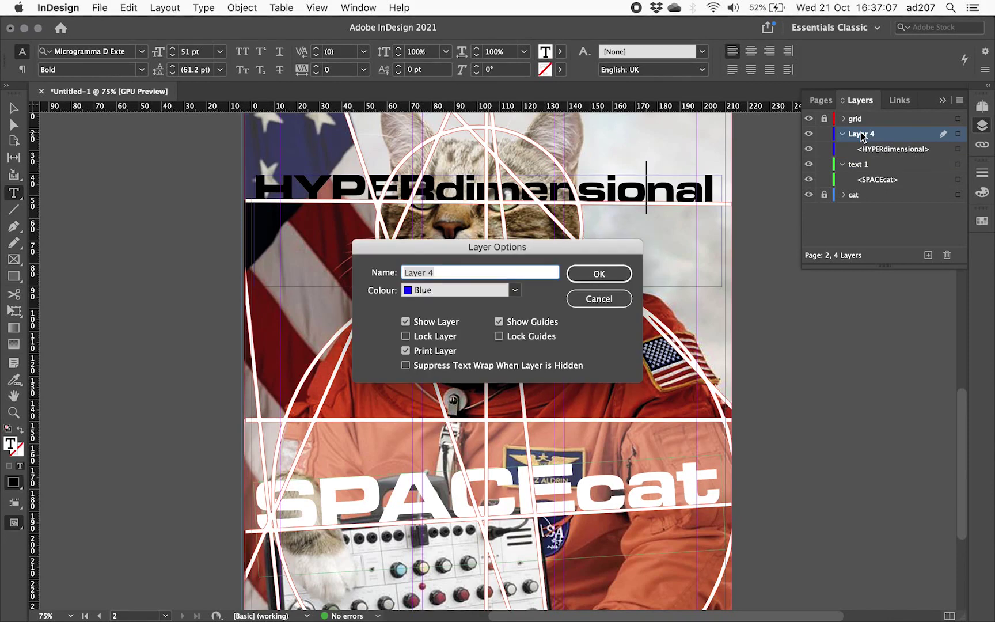
text(text 2)
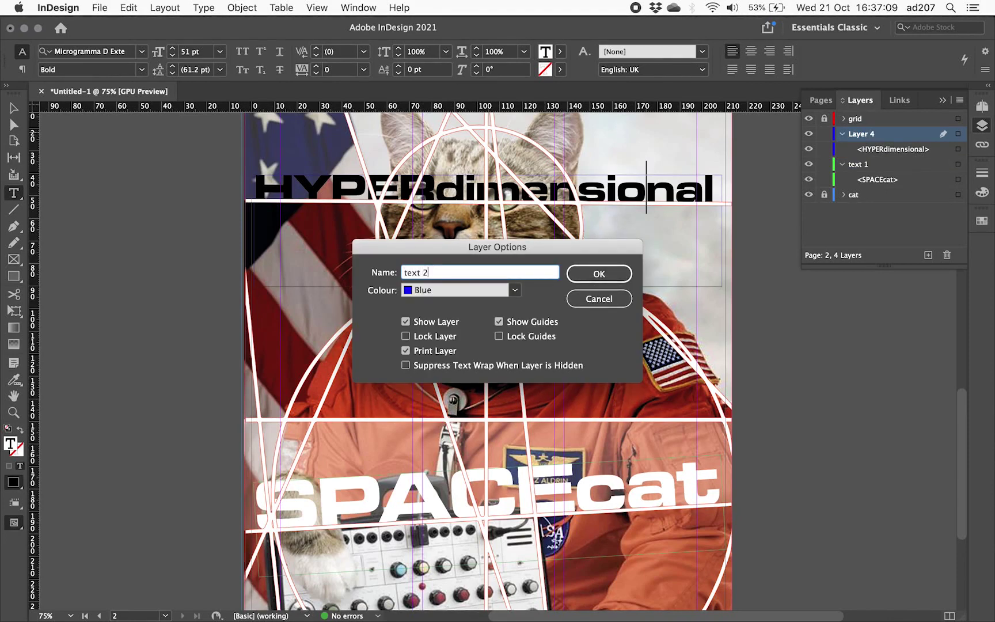
key(Return)
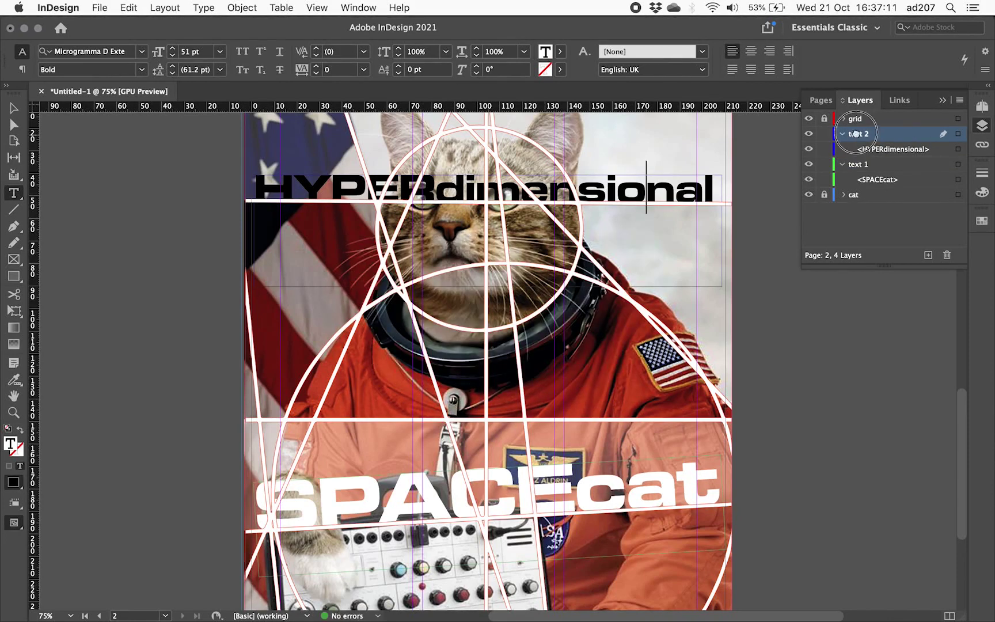
- Move the text 2 layer above the grid layer and collapse both text layers
drag(858, 115, 857, 118)
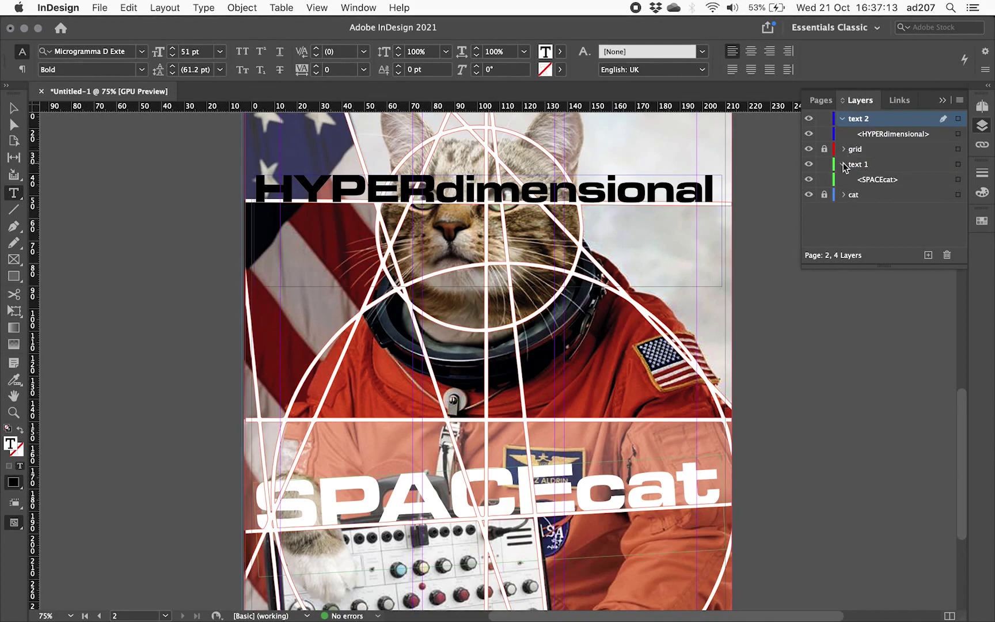
click(844, 165)
click(843, 118)
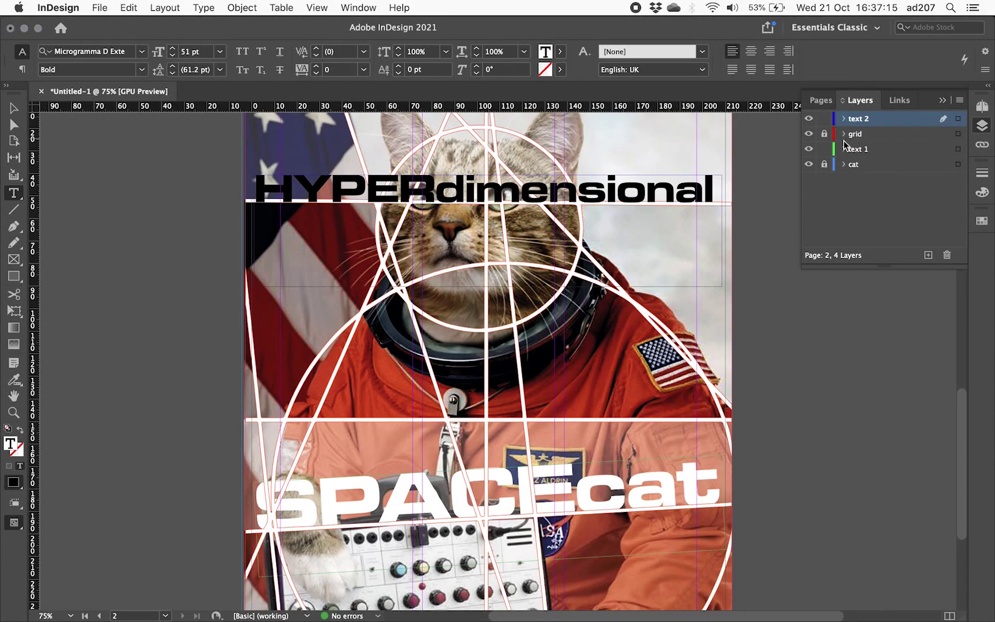
- Lower the HYPERdimensional frame slightly and rotate it to -0.375°, at X 1.164 mm and Y 40.821 mm, so the letters follow the grid line
click(640, 188)
click(15, 109)
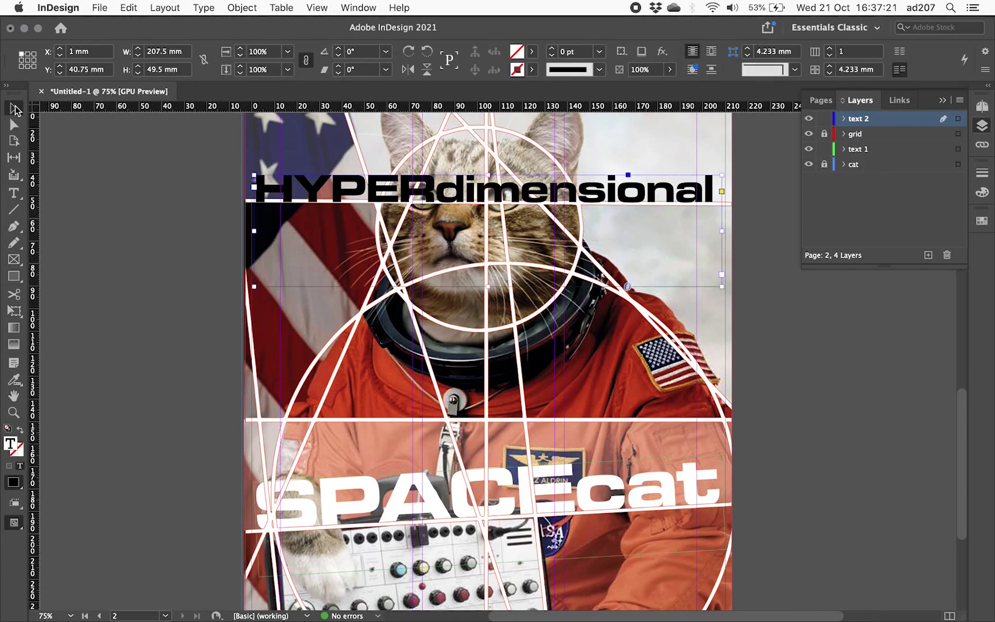
key(super+5)
scroll(393, 361, down, 4)
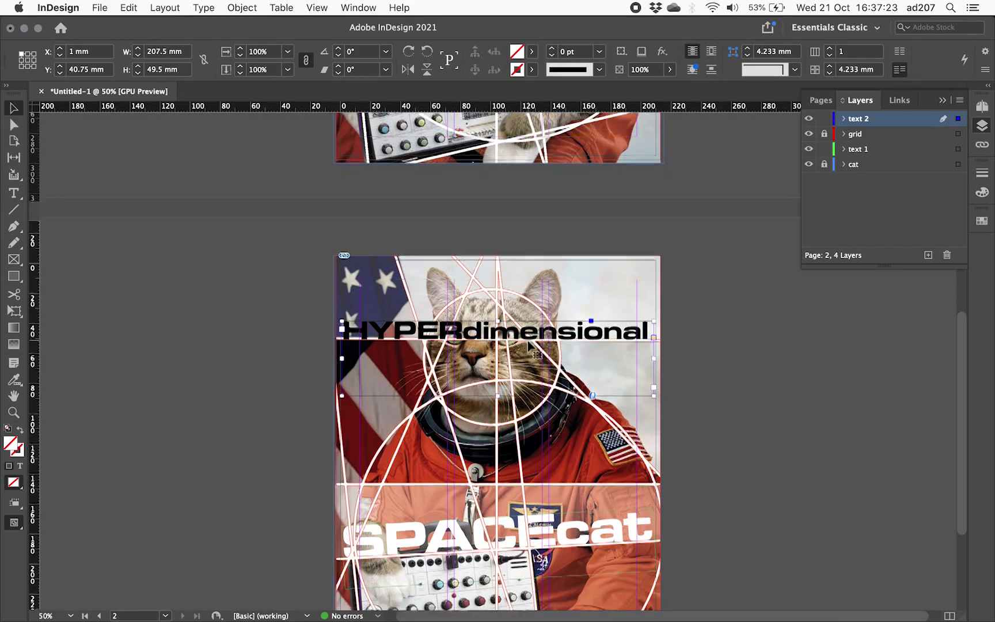
scroll(529, 342, up, 10)
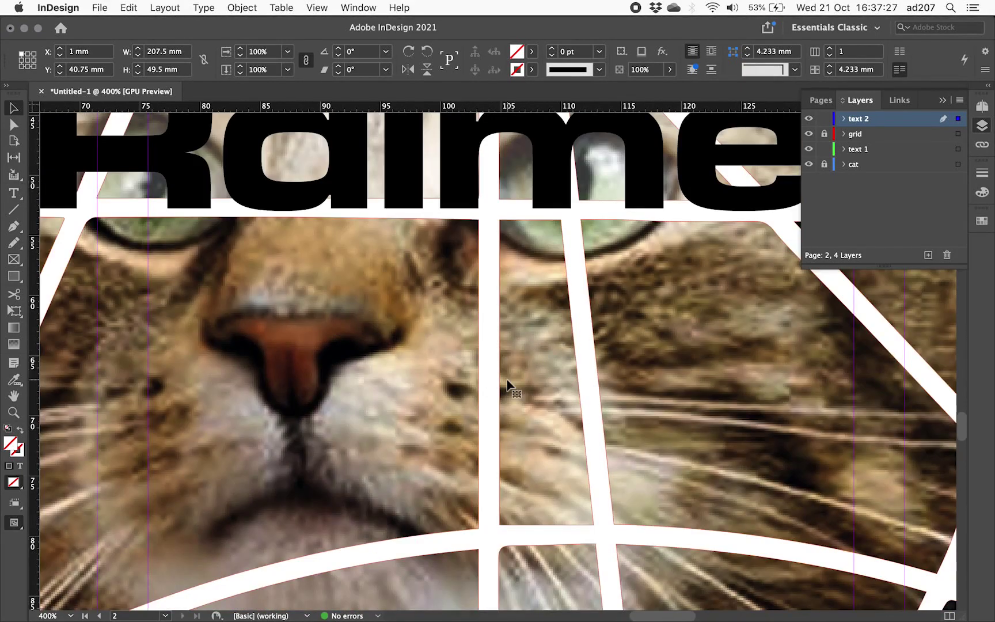
scroll(507, 383, down, 6)
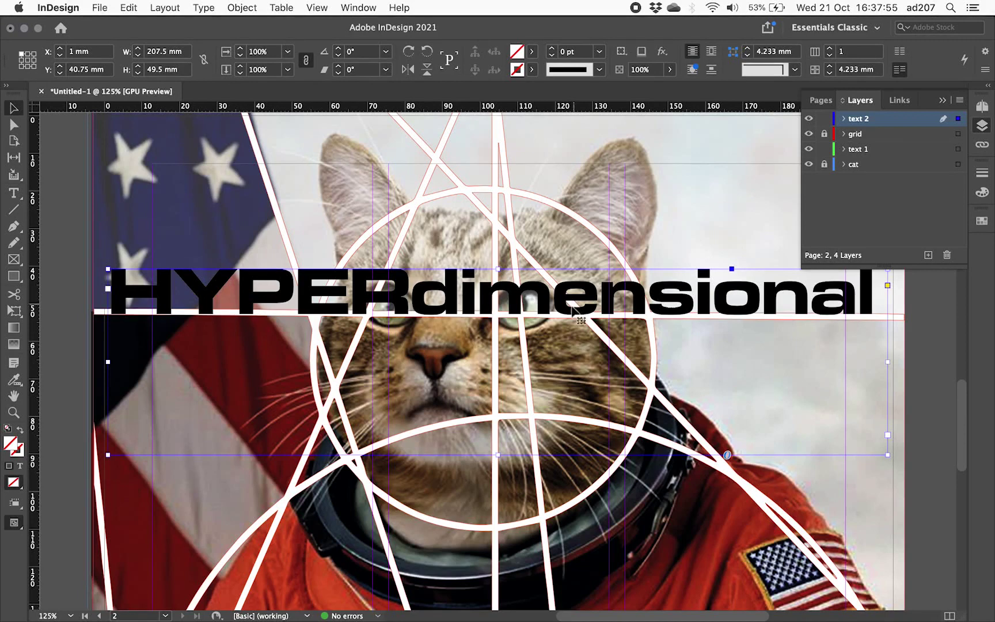
key(Down)
key(Down)
key(Down)
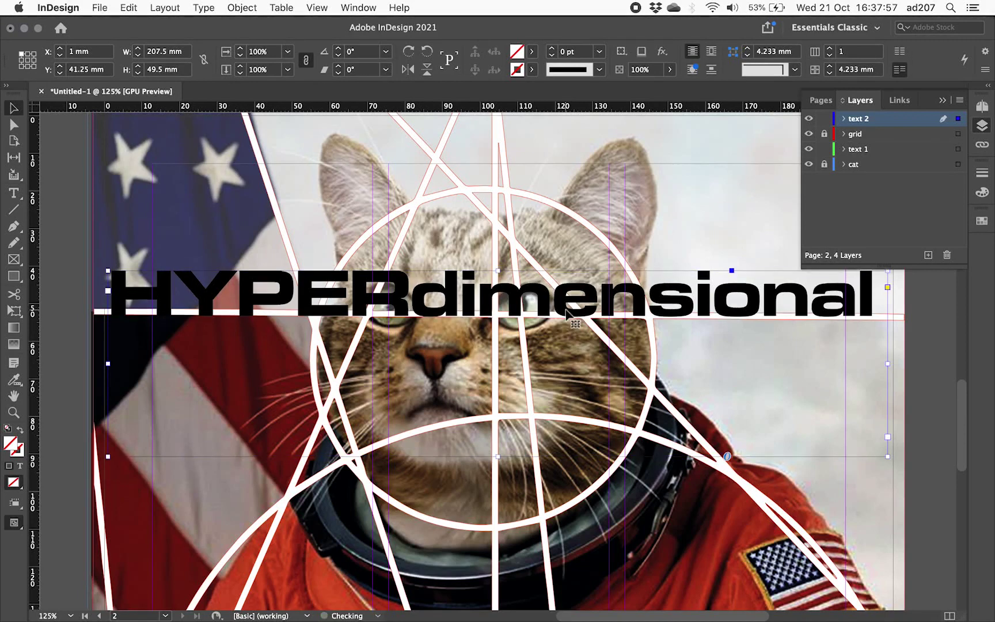
key(Up)
key(Up)
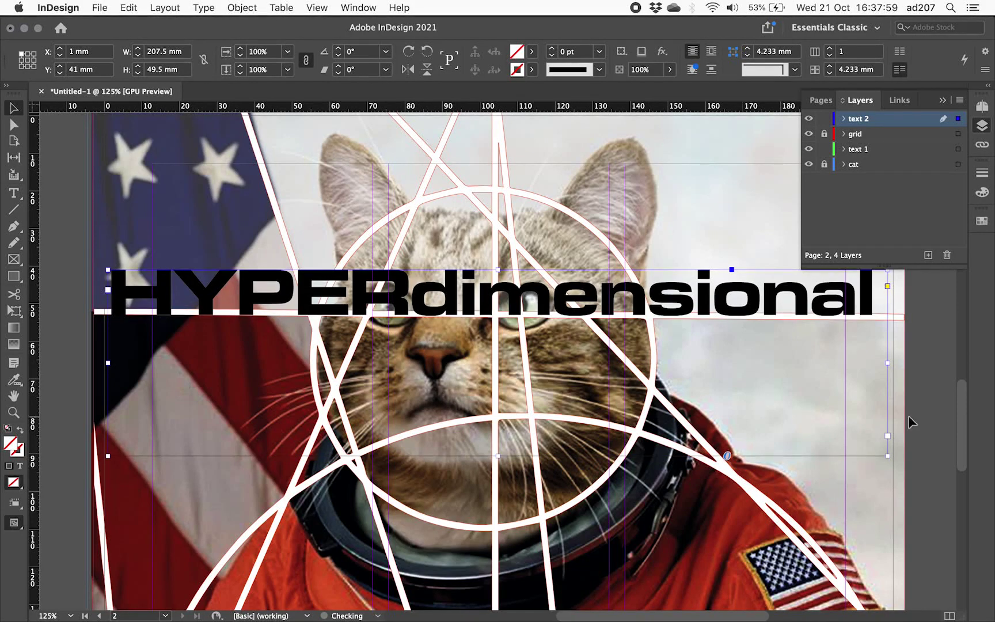
drag(891, 455, 891, 463)
key(Down)
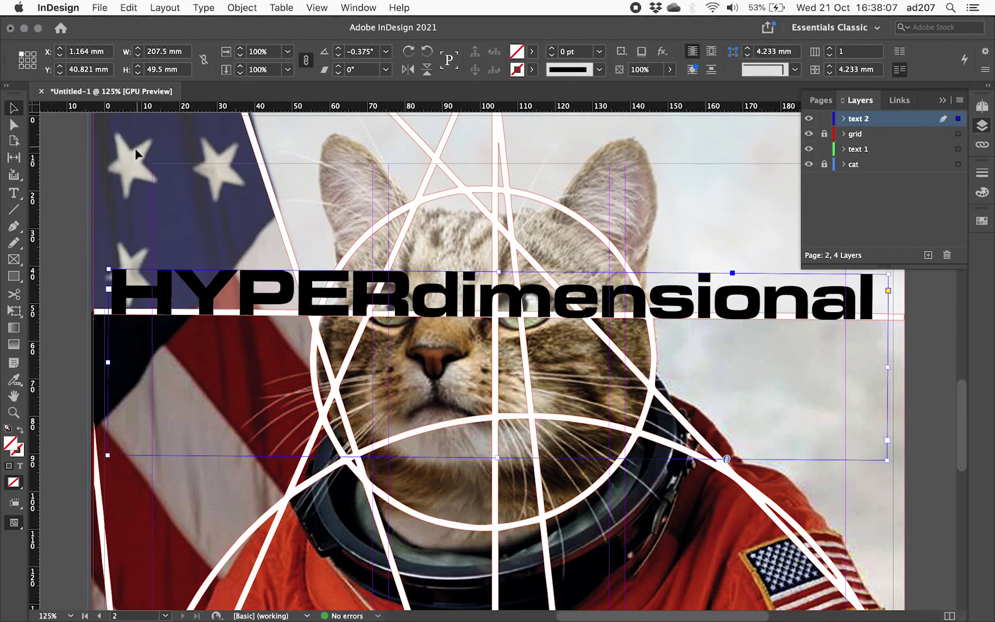
- Save the document on the Desktop as finalCat in InDesign 2021 document format
click(101, 8)
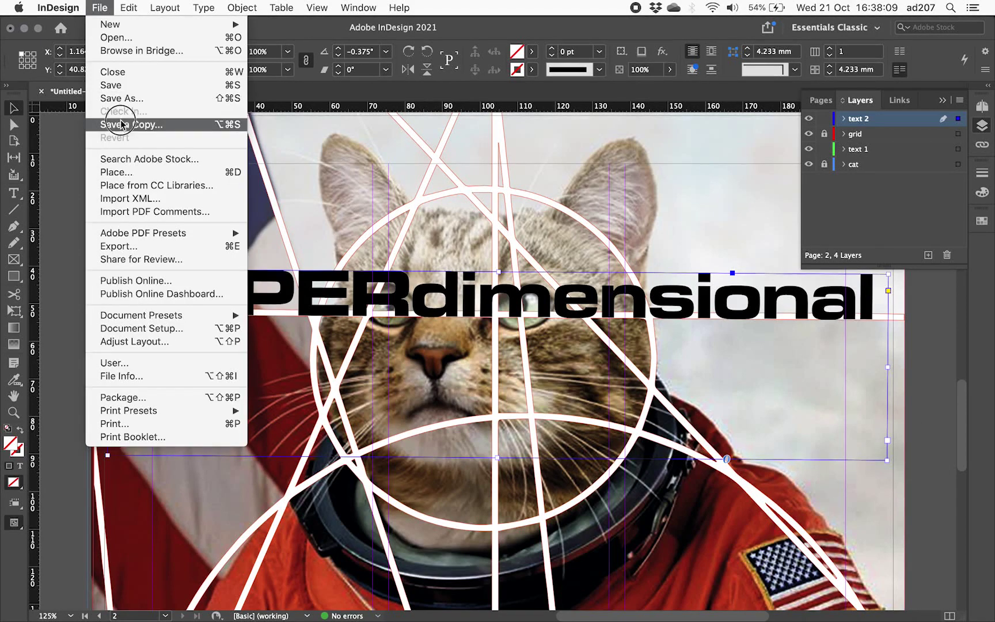
click(111, 85)
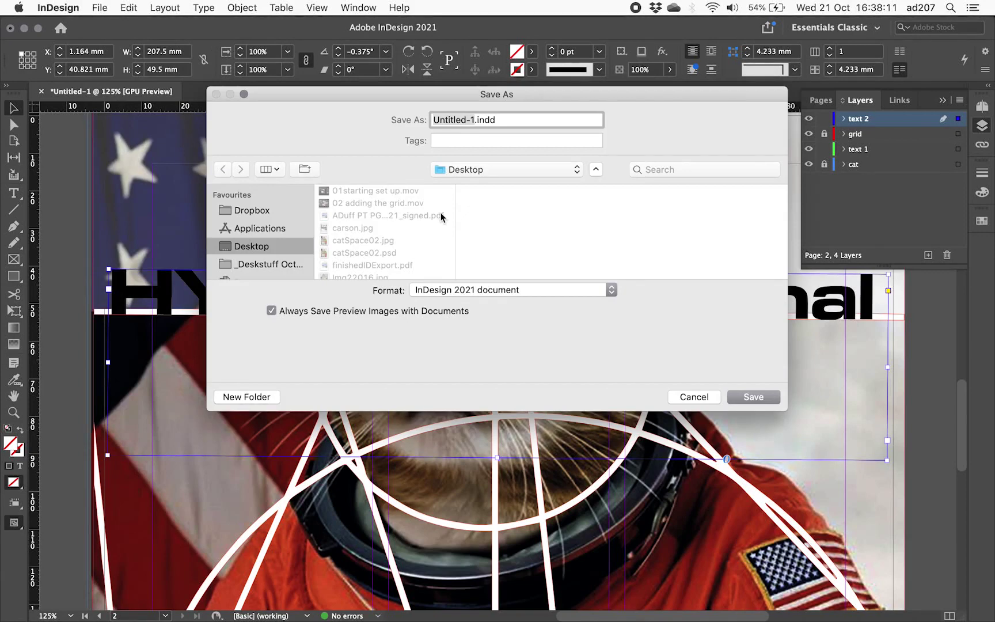
text(finalCat)
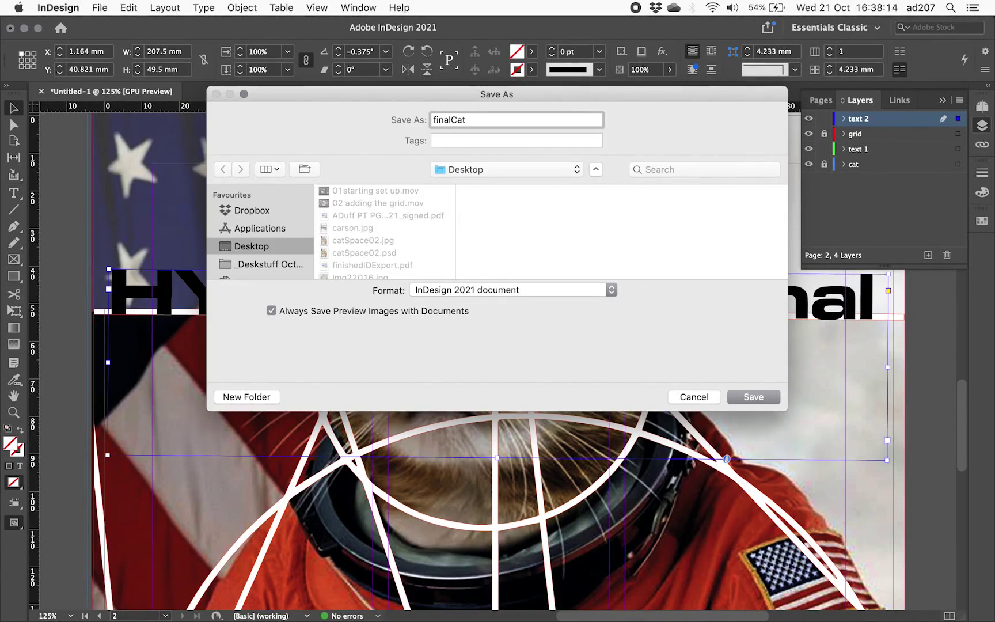
key(Return)
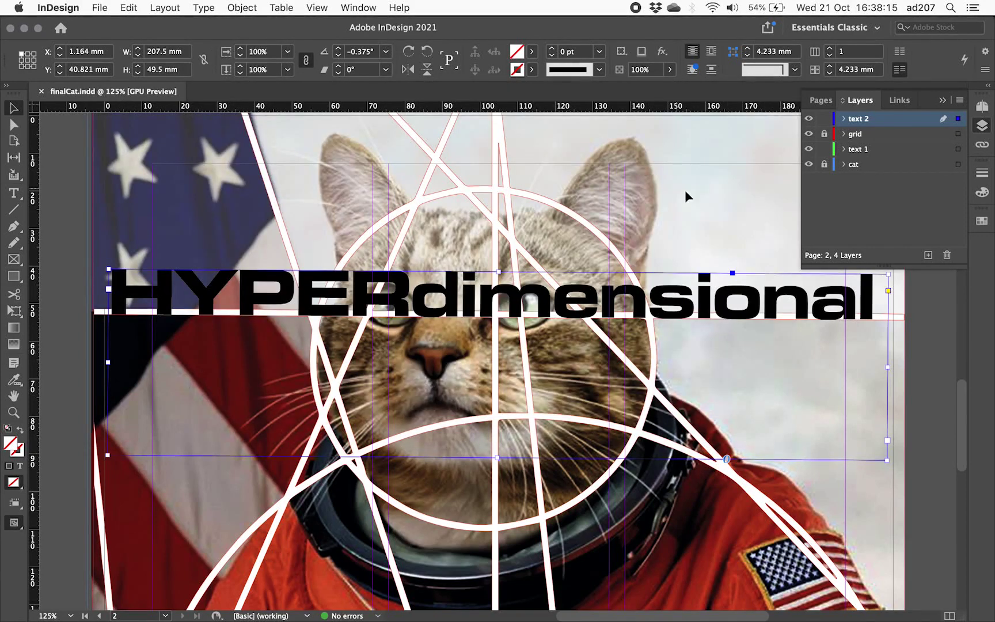
- Collapse the Layers panel and compare the rebuilt poster on page 2 with the version on page 1
click(982, 127)
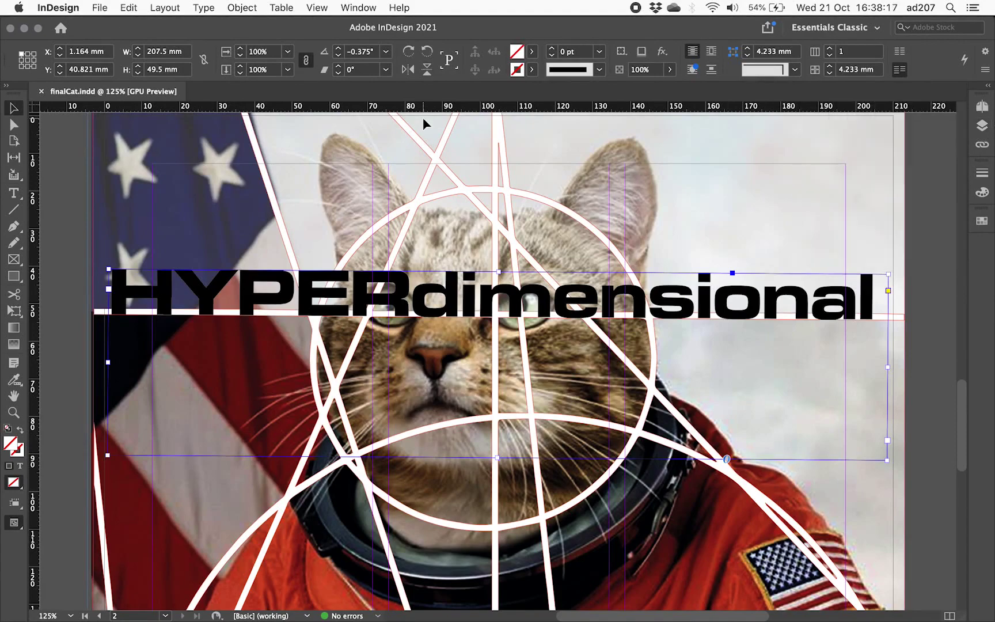
key(super+0)
scroll(496, 233, up, 10)
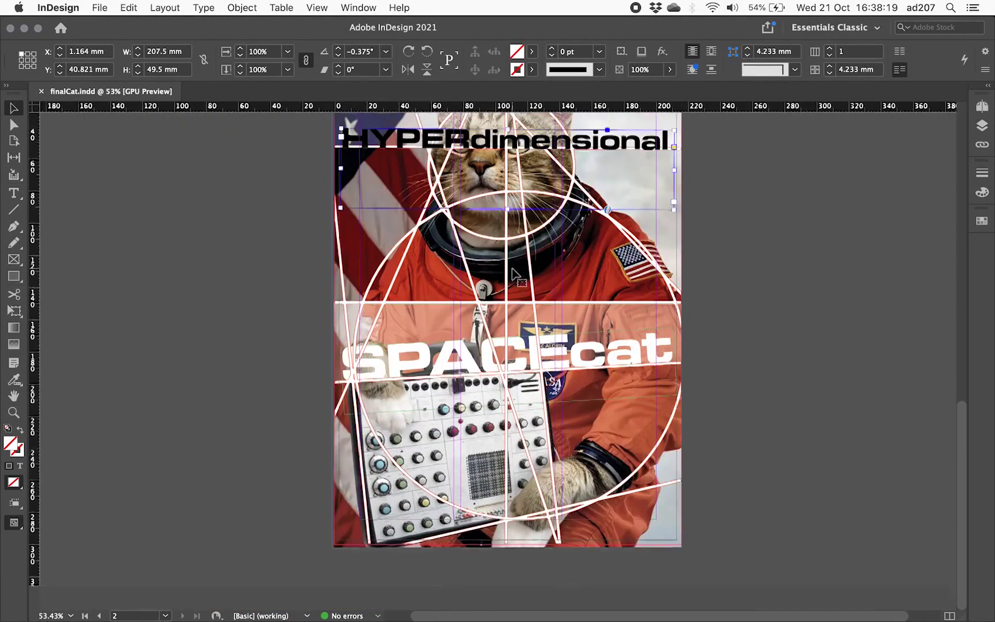
scroll(513, 269, down, 5)
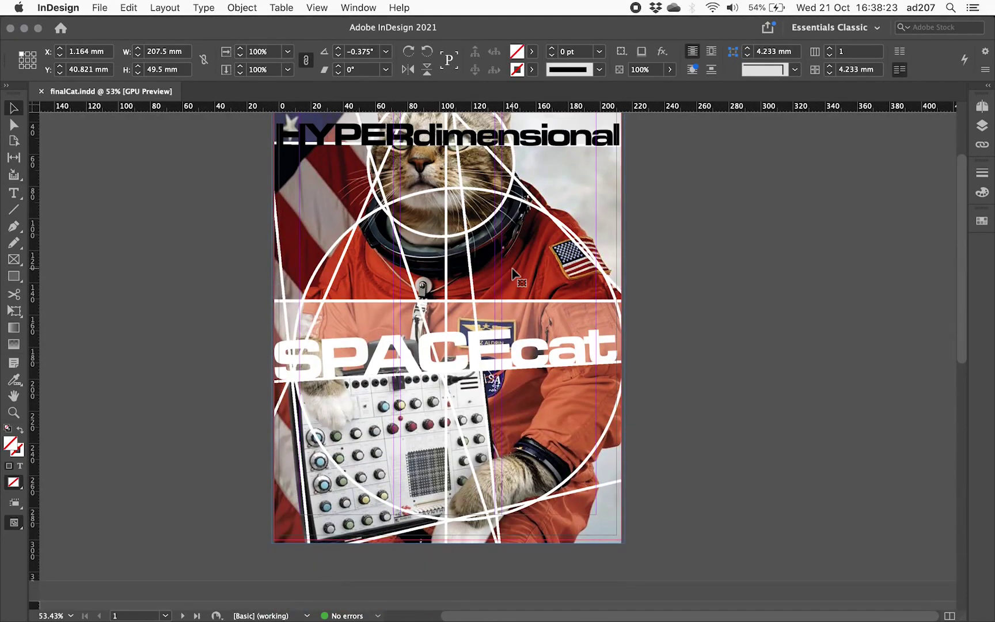
scroll(512, 268, down, 20)
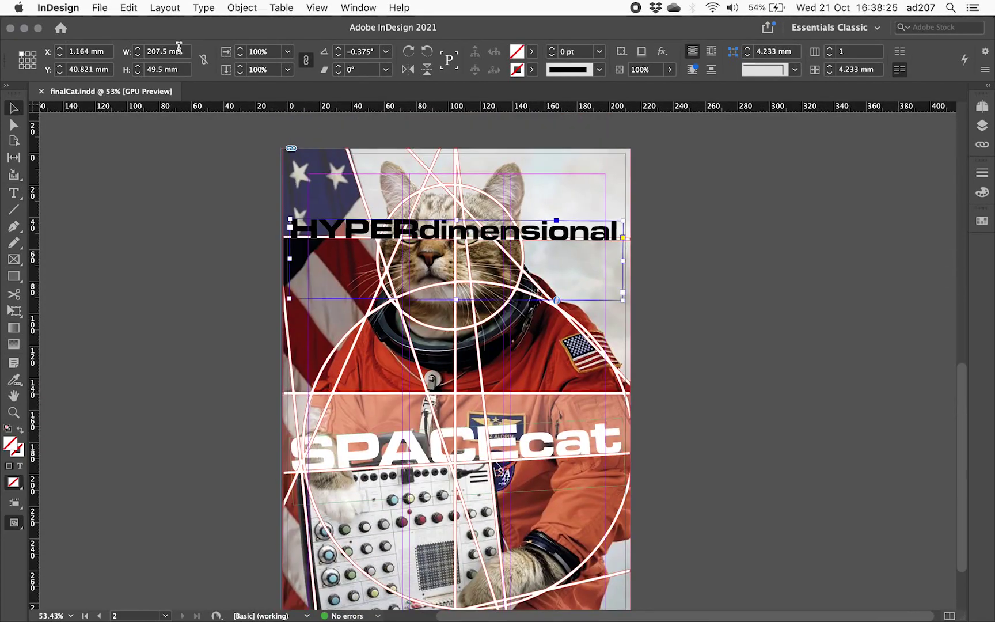
- Start exporting the document to the Desktop as finalCat.pdf in Adobe PDF (Print) format
click(99, 8)
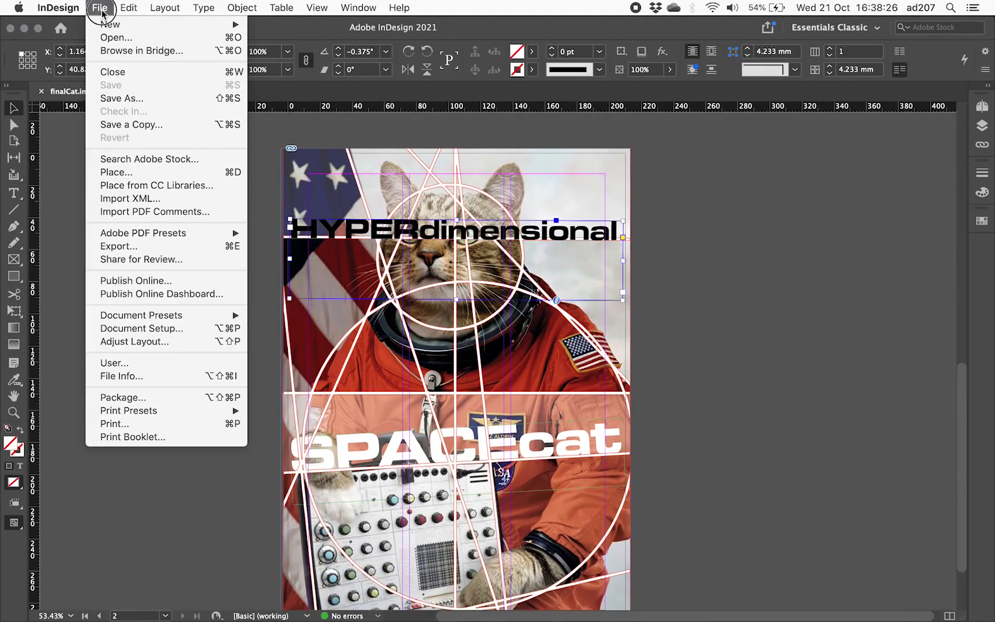
click(139, 247)
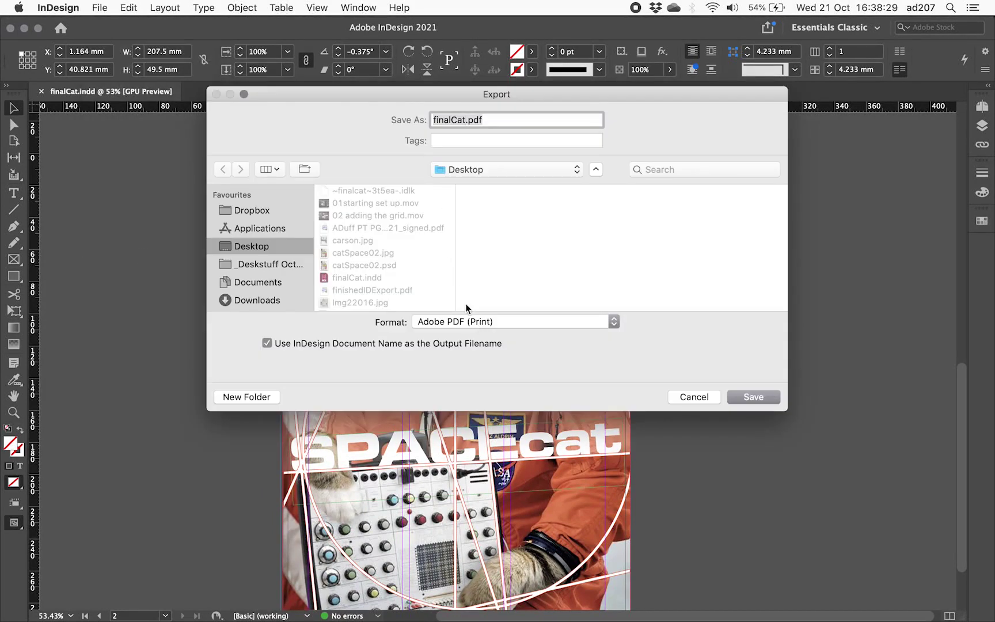
click(515, 322)
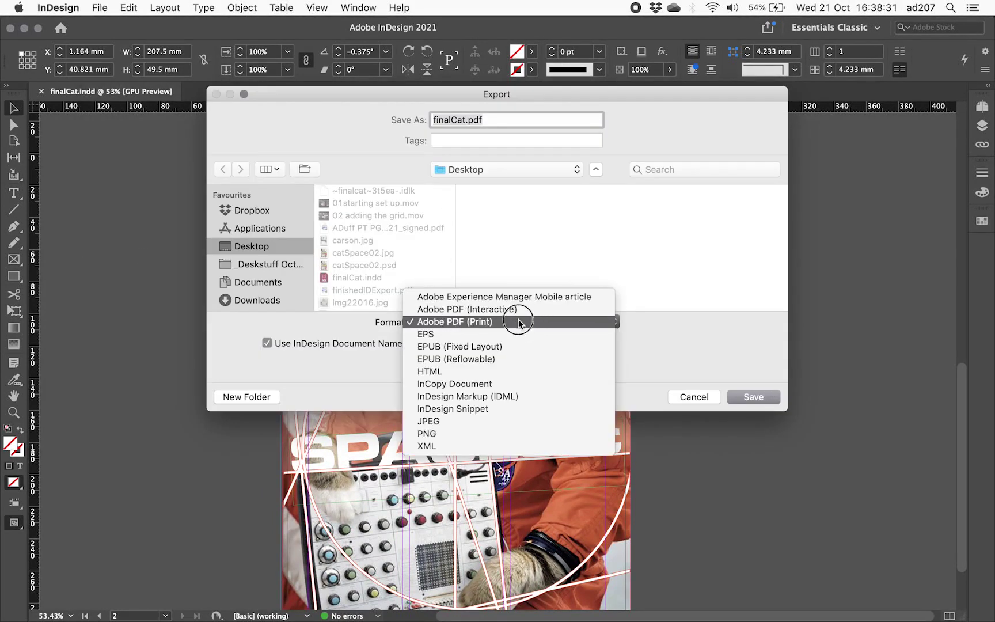
click(531, 326)
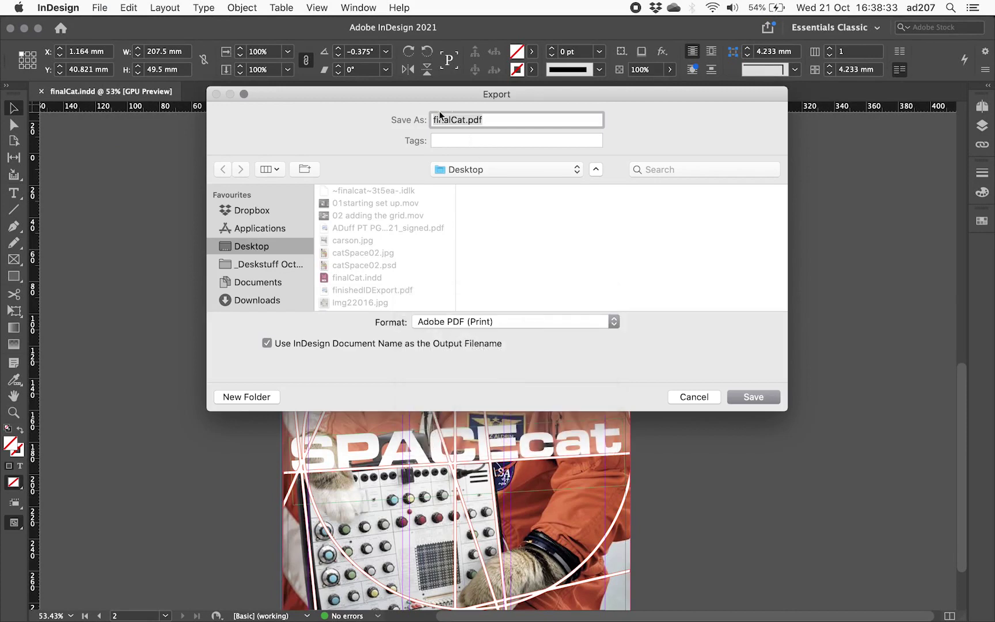
click(772, 397)
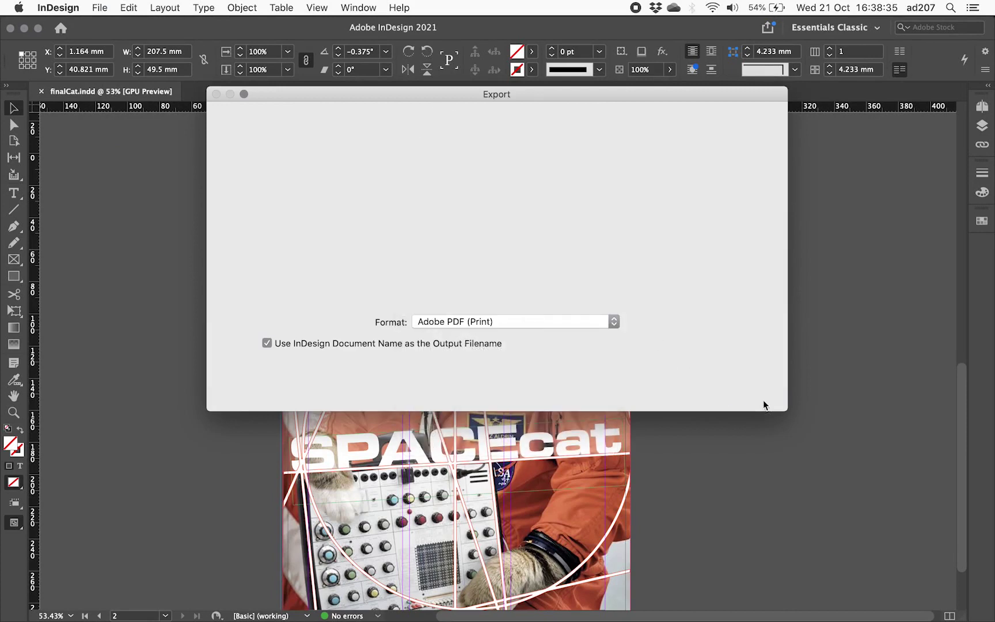
- Review the available PDF presets and the Compression and Marks and Bleeds settings for the export
click(330, 99)
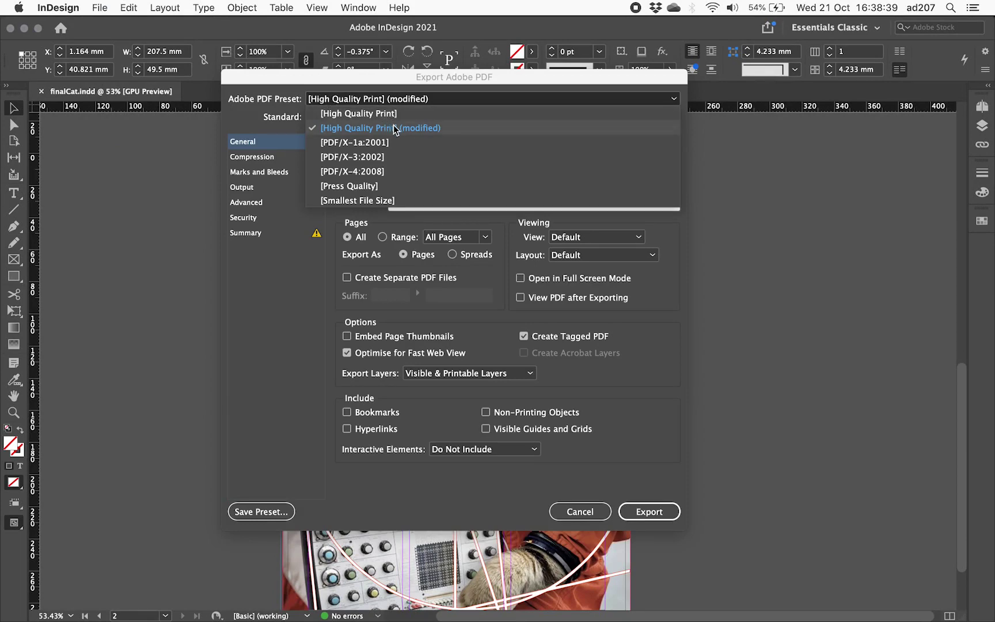
click(255, 160)
click(256, 172)
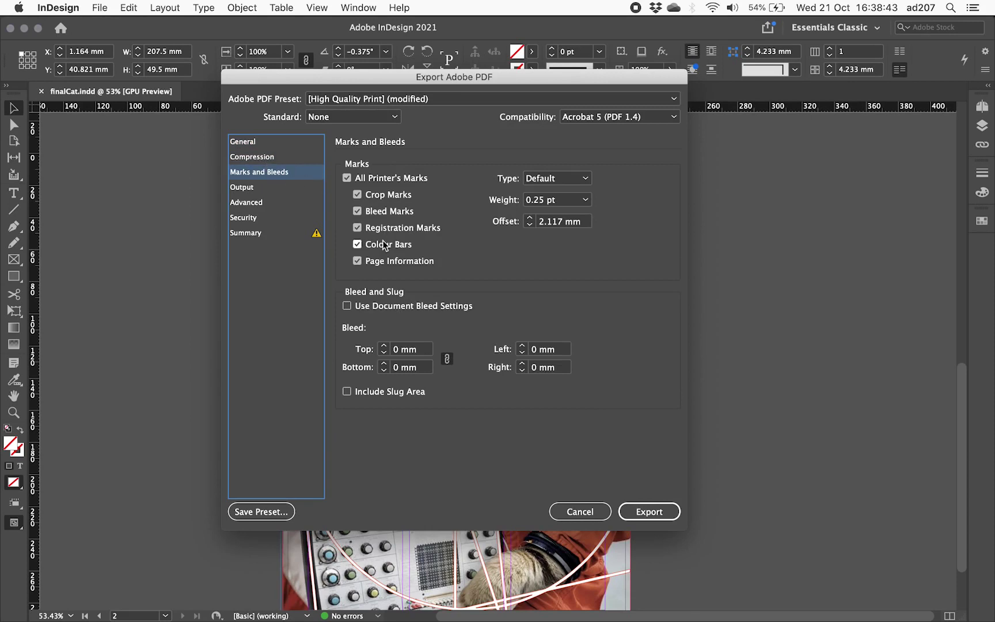
click(280, 155)
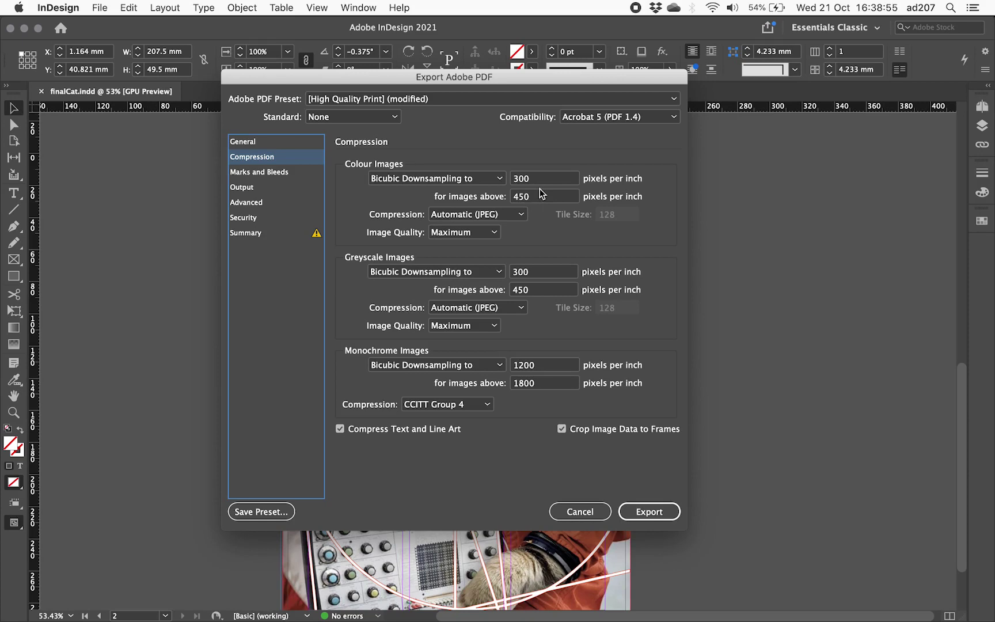
click(279, 173)
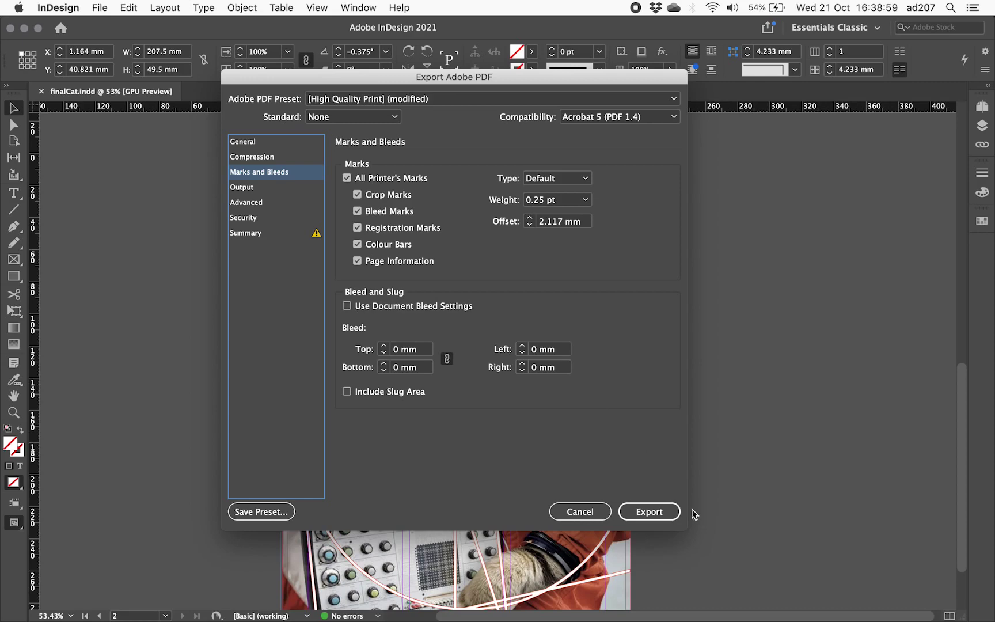
- Export finalCat.pdf with all printer's marks using the modified High Quality Print preset
click(645, 516)
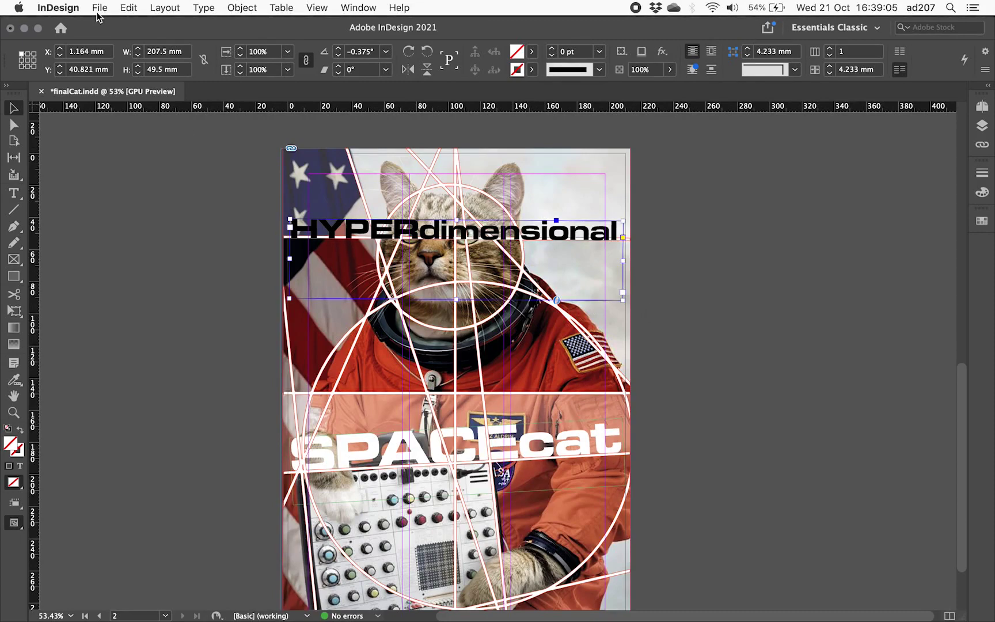
drag(95, 27, 101, 190)
- Switch to Finder, clear the view of the Desktop folder and open the exported finalCat.pdf in Preview
key(super+Tab)
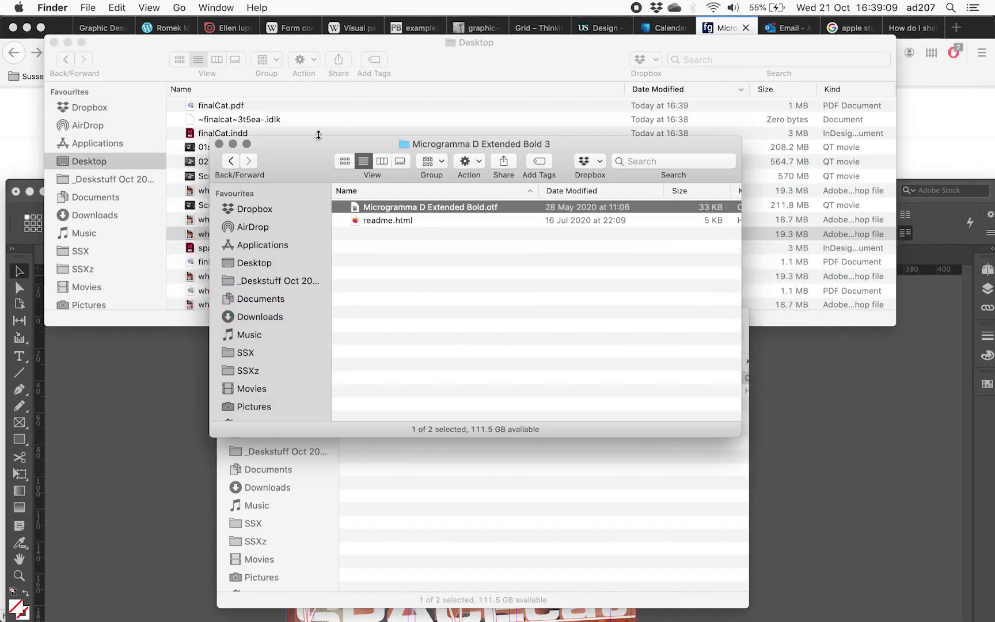
drag(316, 166, 326, 355)
click(303, 105)
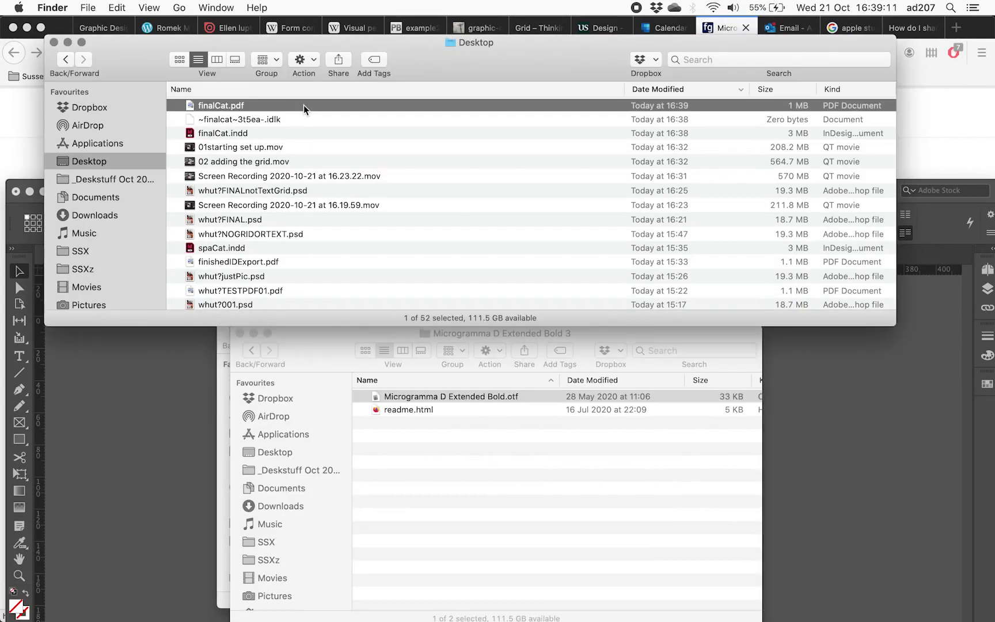
double_click(303, 105)
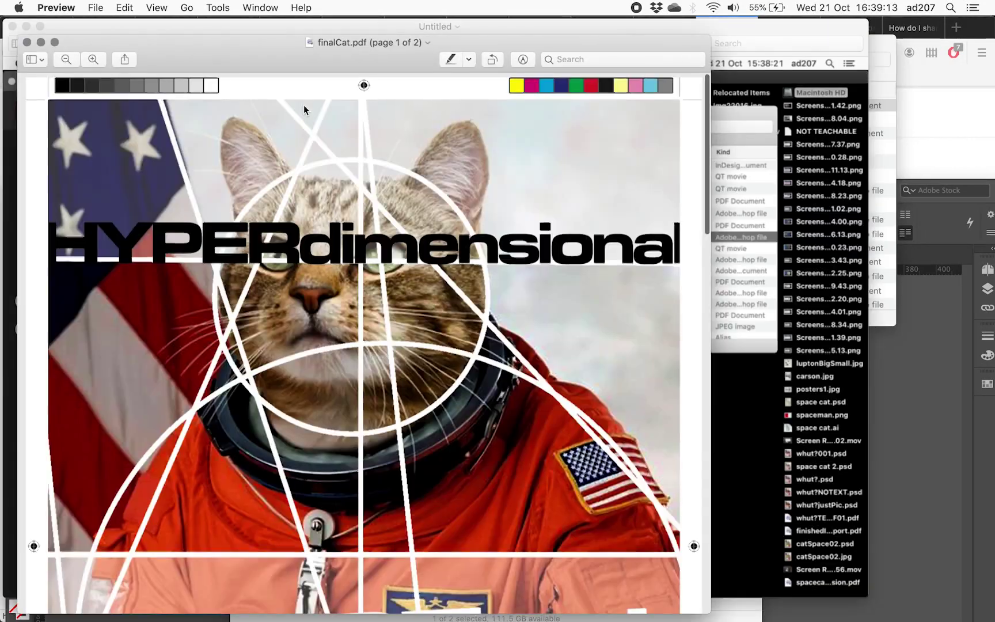
drag(323, 42, 415, 24)
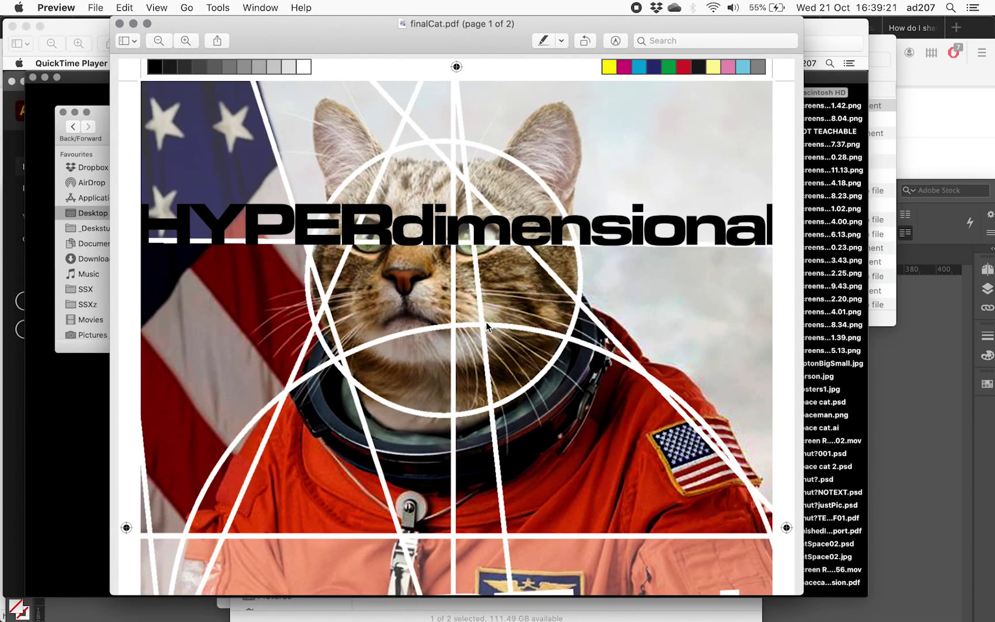
- Examine page 1 of the exported PDF up close, checking both headings, the page edges and the printer's marks
scroll(537, 242, up, 1)
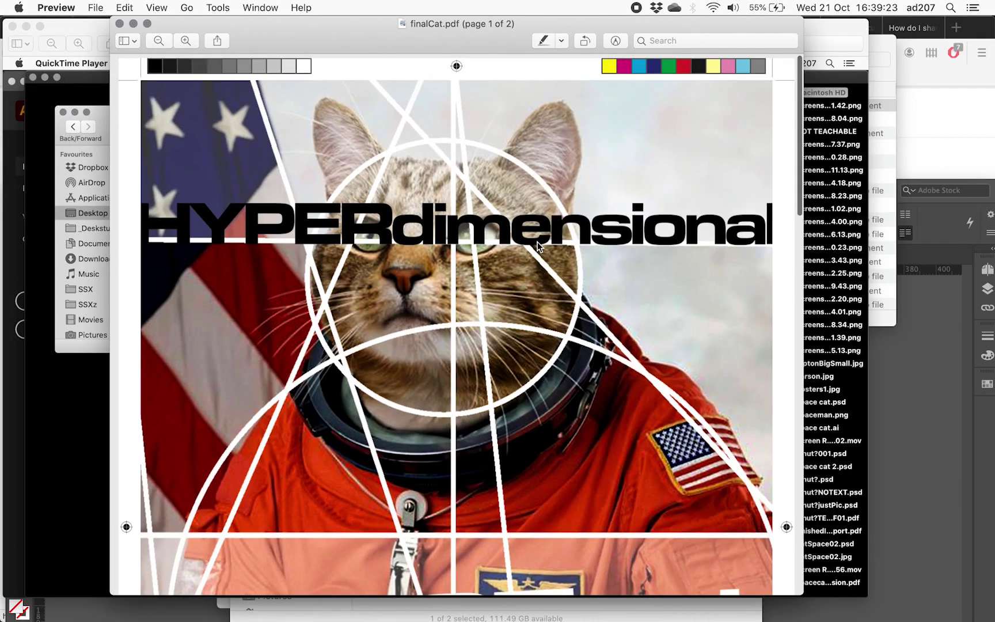
key(super+plus)
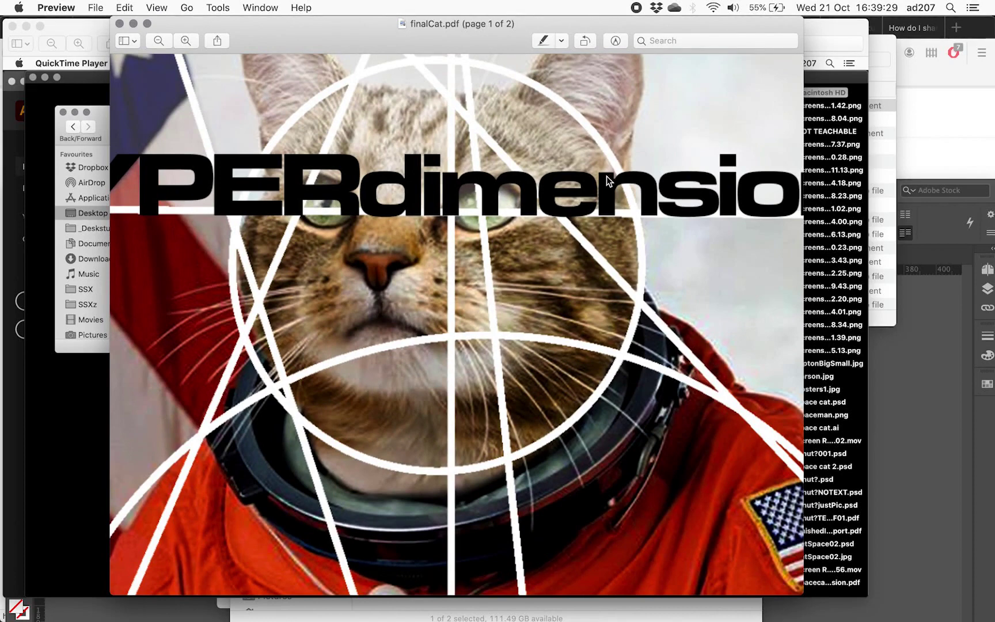
scroll(655, 196, right, 5)
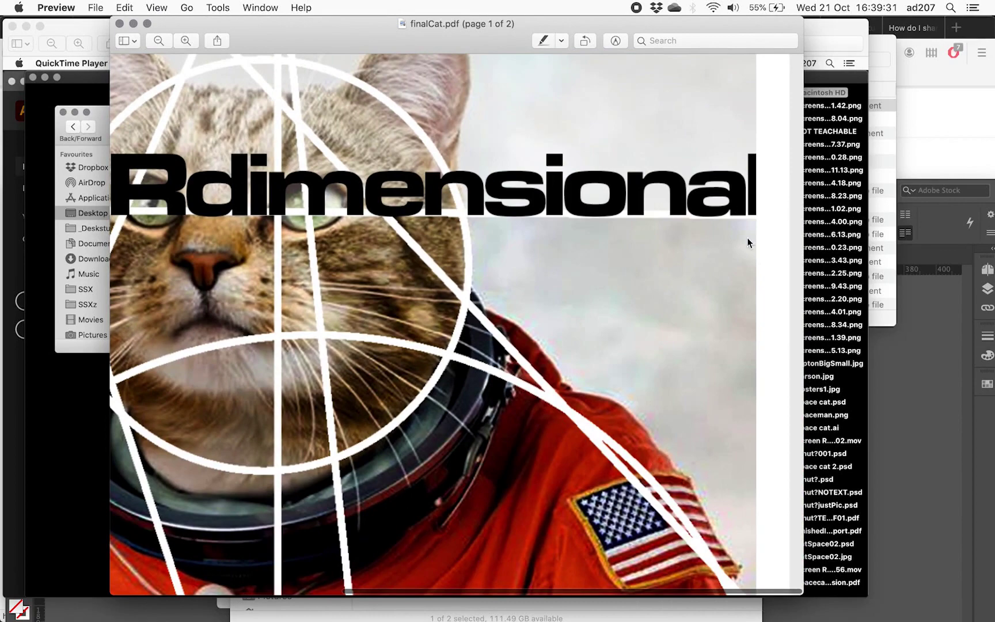
scroll(750, 172, up, 5)
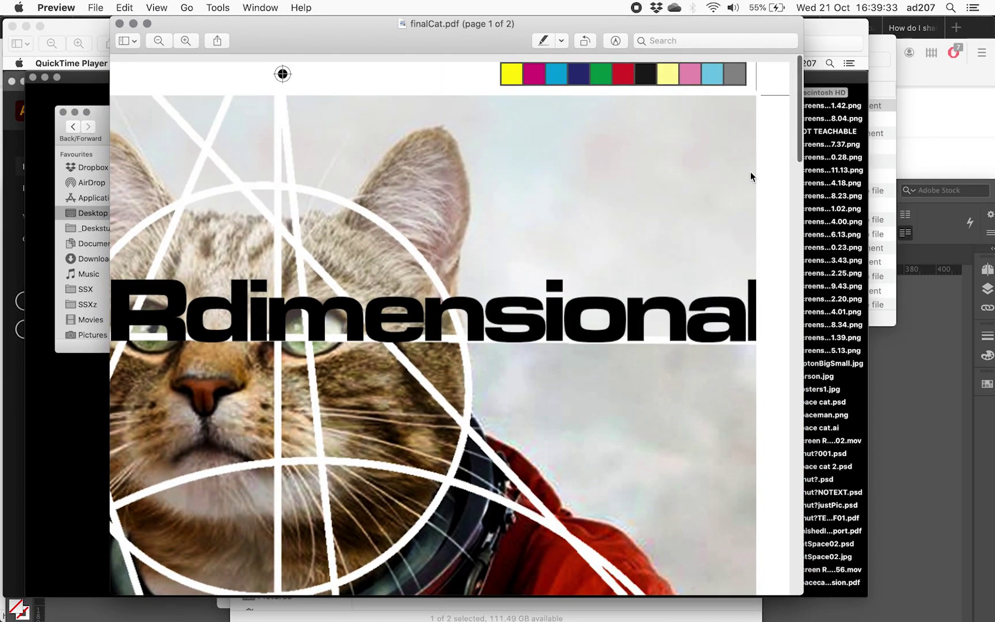
scroll(749, 203, down, 10)
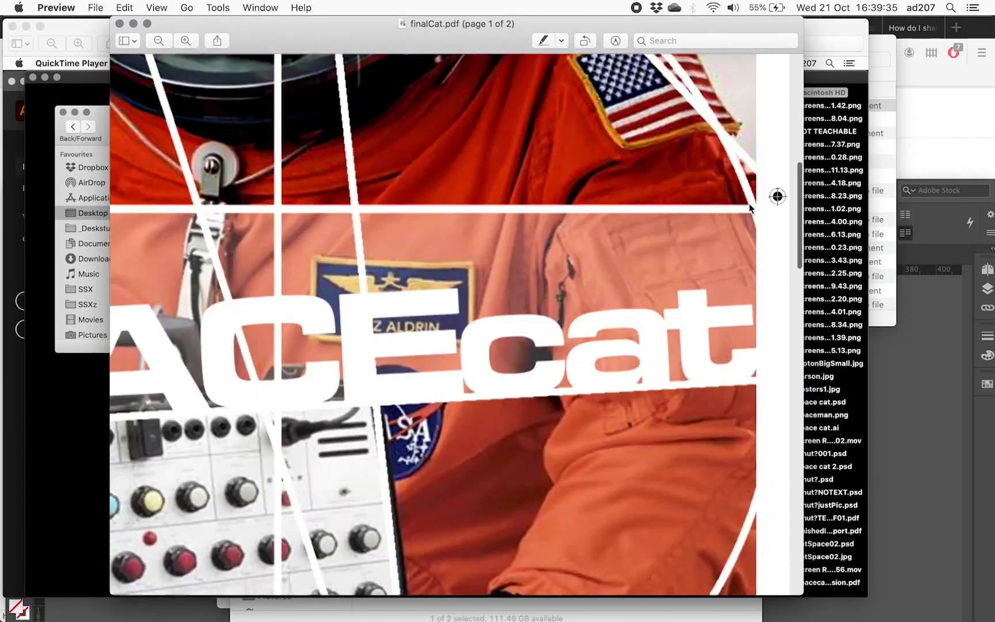
scroll(748, 203, down, 10)
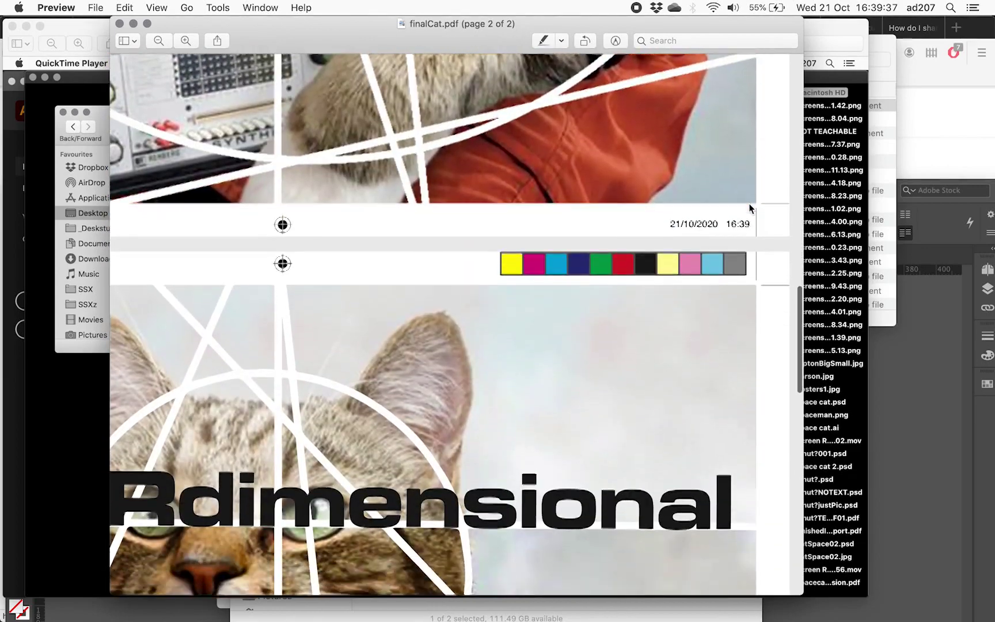
- Examine page 2 of the exported PDF up close, checking the sharpness of the headings, grid lines and cat image
scroll(749, 203, down, 5)
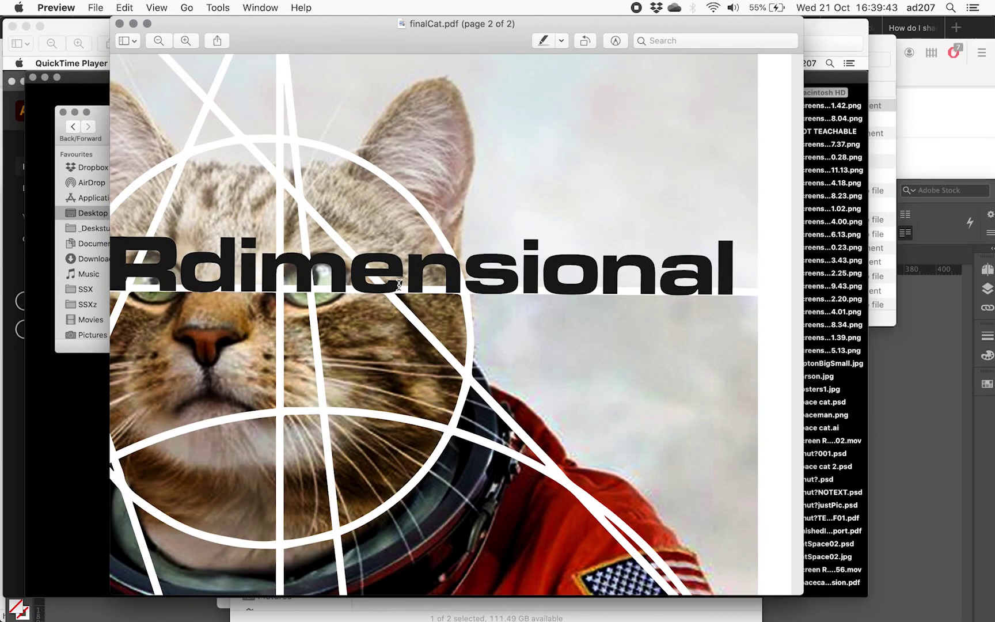
scroll(386, 281, down, 1)
scroll(386, 281, up, 2)
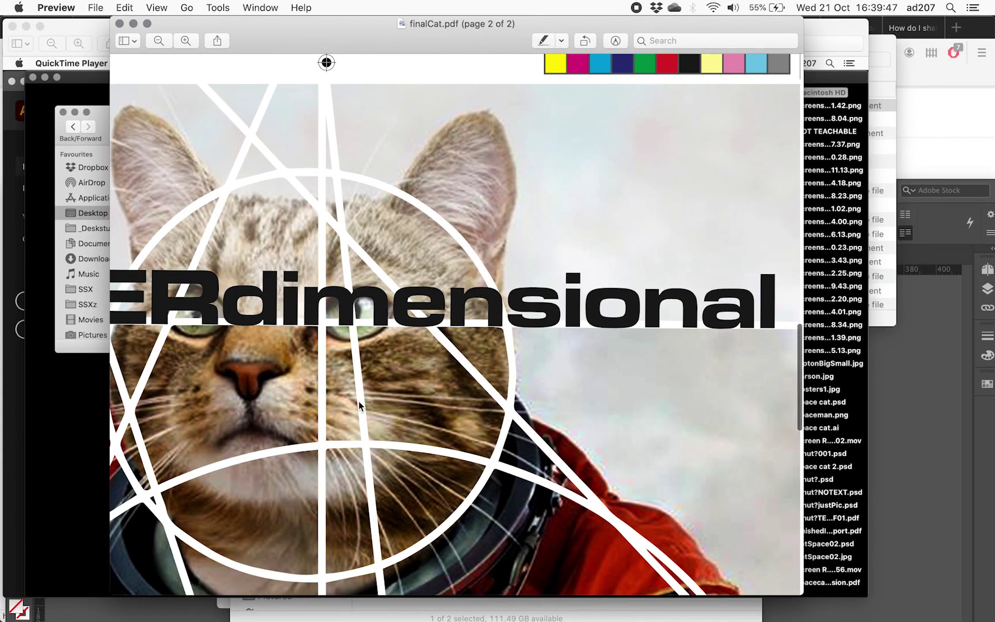
scroll(359, 406, up, 2)
scroll(358, 402, up, 2)
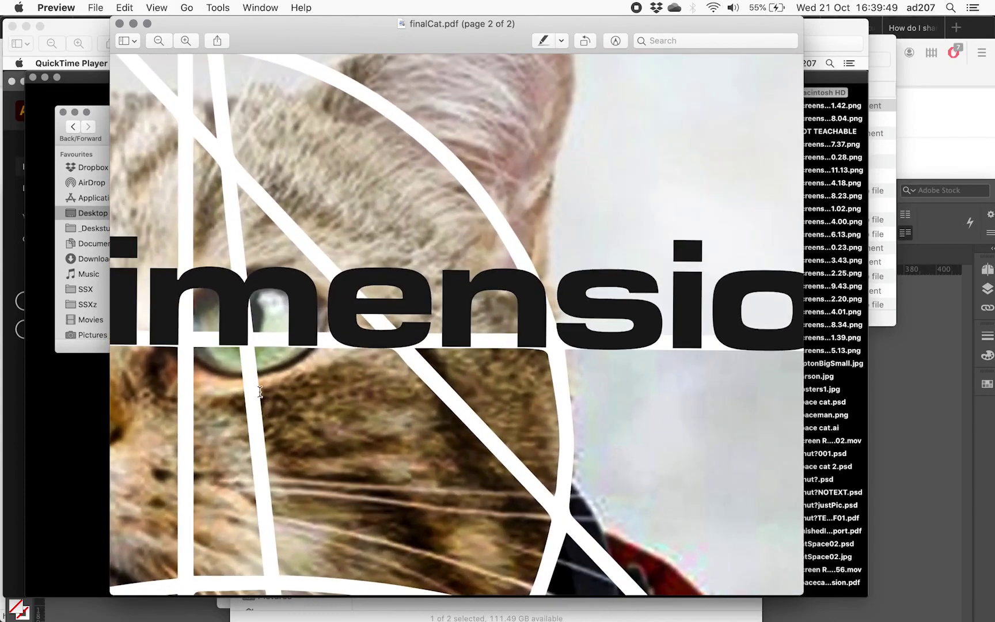
scroll(358, 402, down, 3)
scroll(358, 401, up, 2)
scroll(258, 390, down, 10)
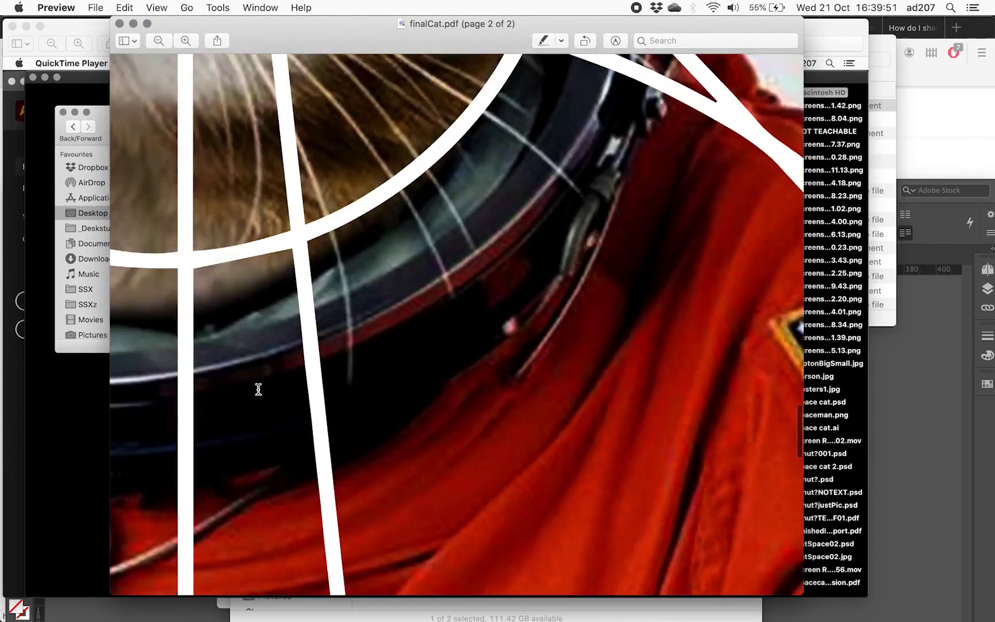
scroll(258, 390, down, 3)
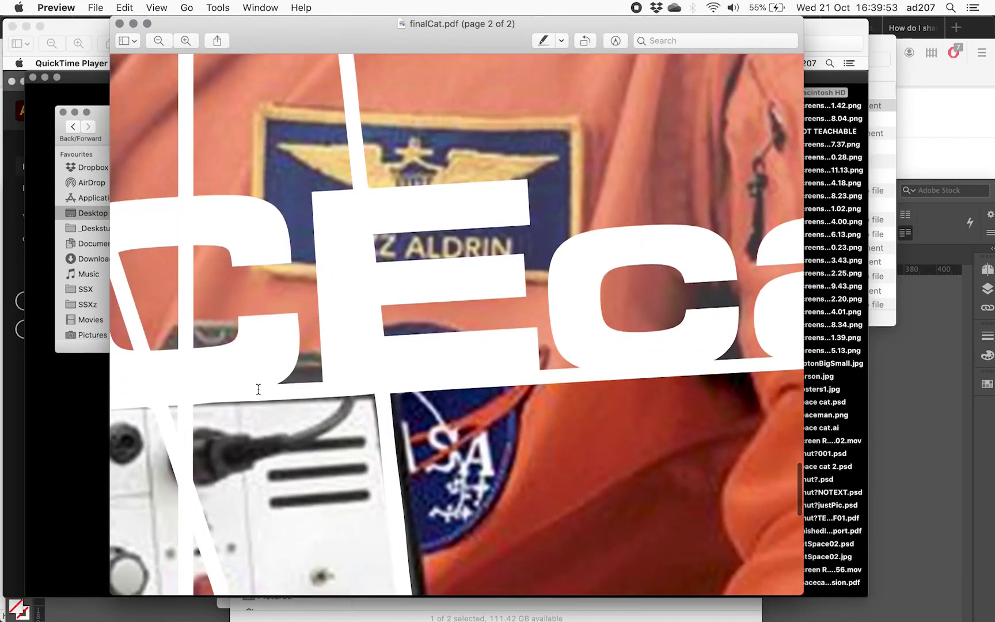